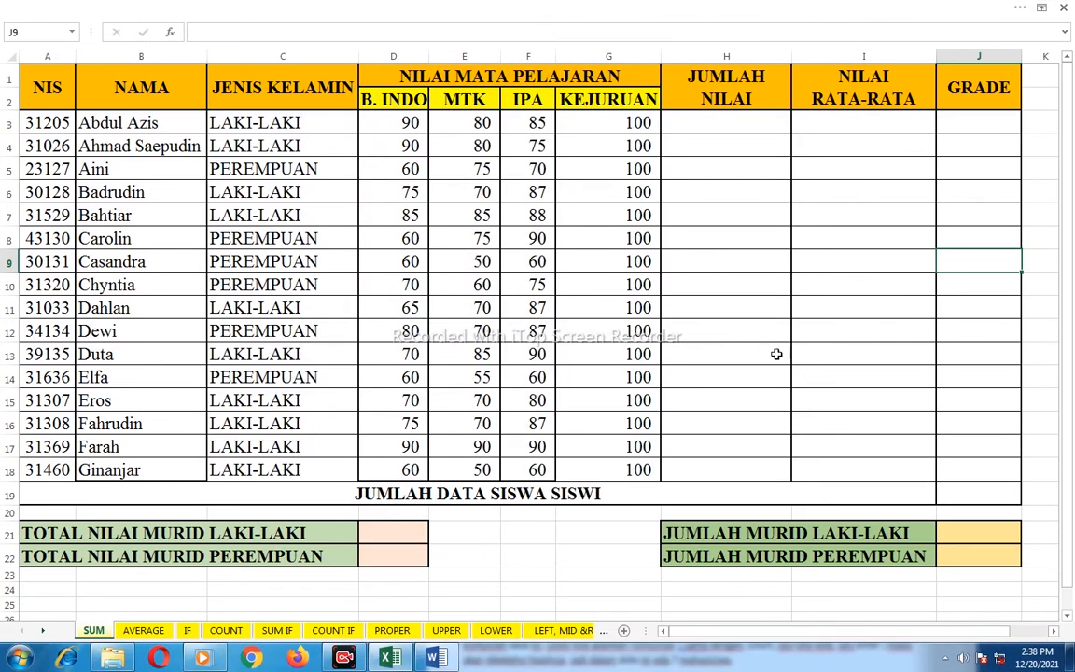
Step: Total the four subject scores in the JUMLAH NILAI column with =SUM(D3:G3) in H3, filled down to H18
left_click(768, 353)
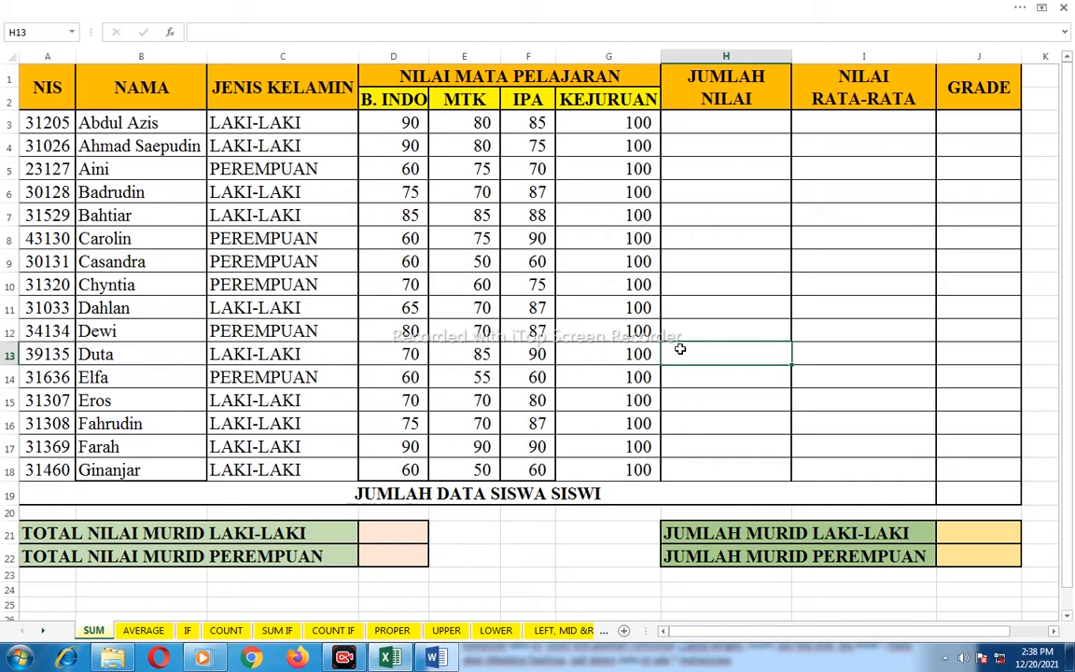
left_click(706, 121)
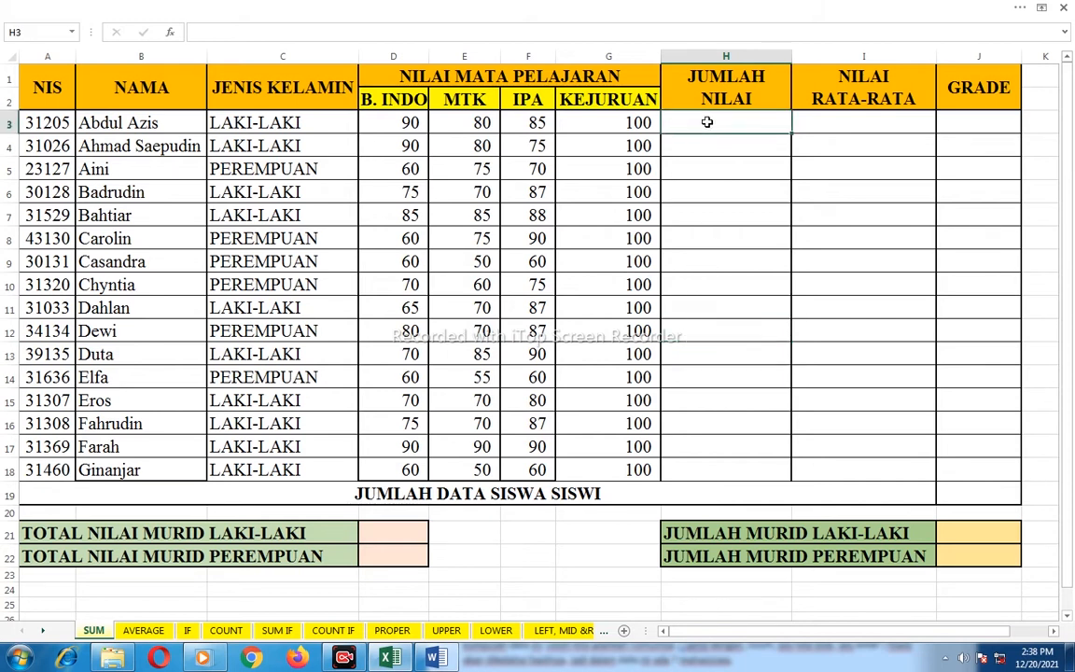
type("=")
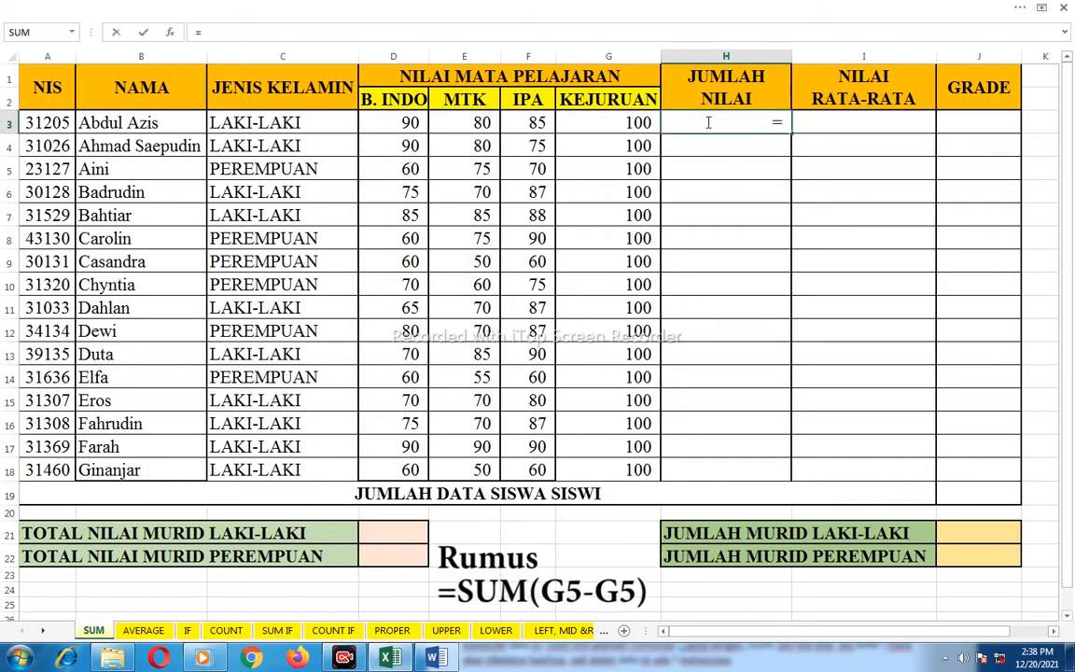
type("SUM(")
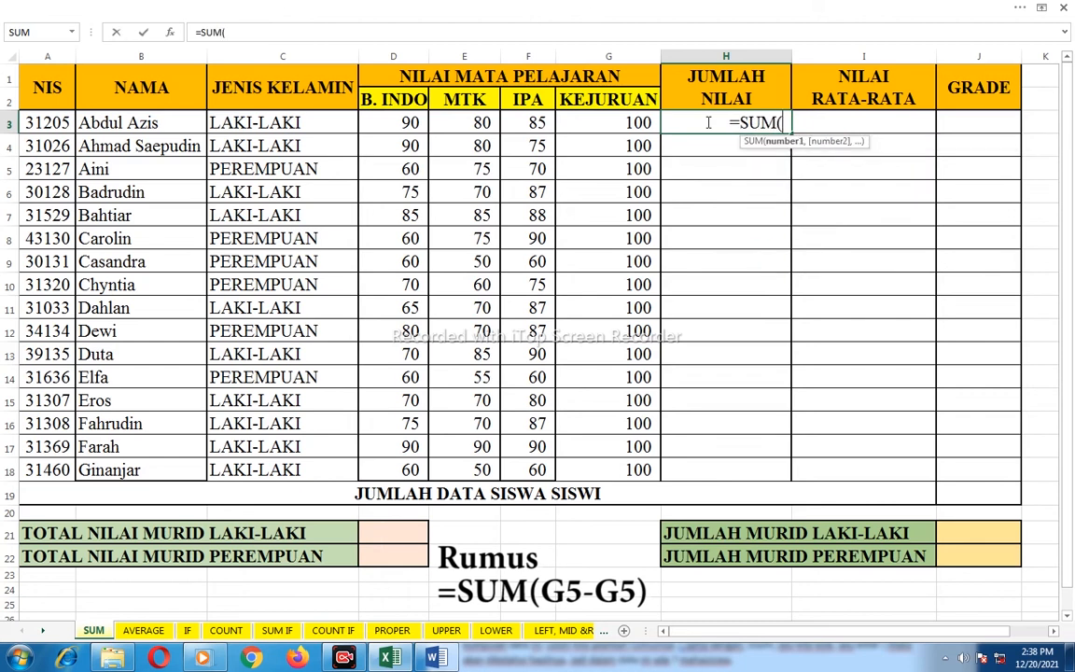
left_click_drag(399, 123, 615, 121)
key("ctrl+Return")
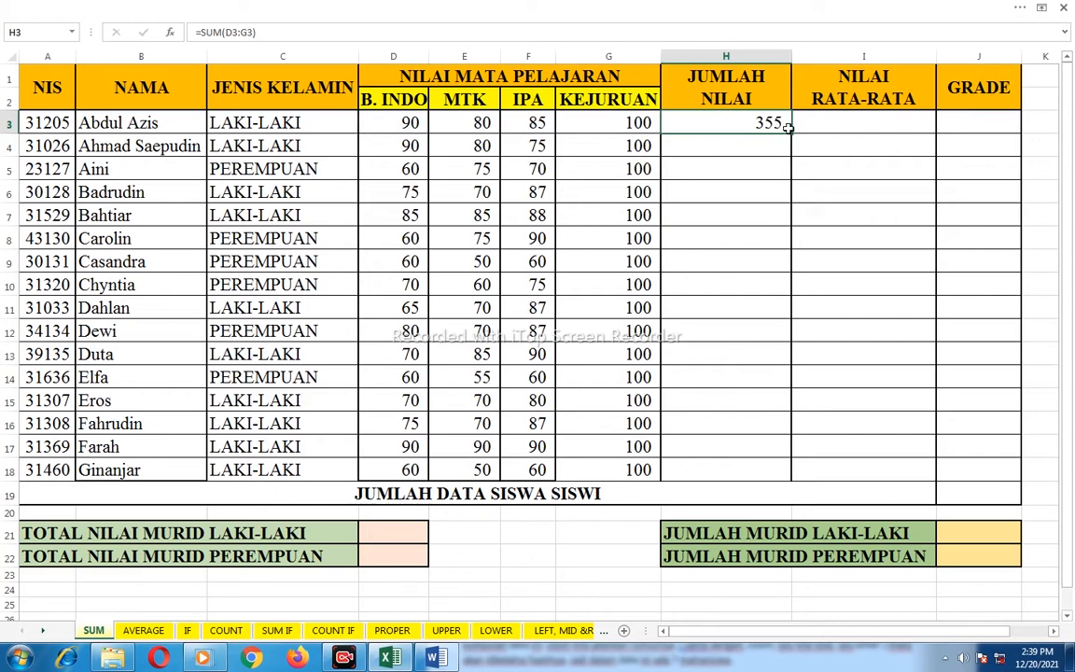
left_click_drag(793, 137, 784, 473)
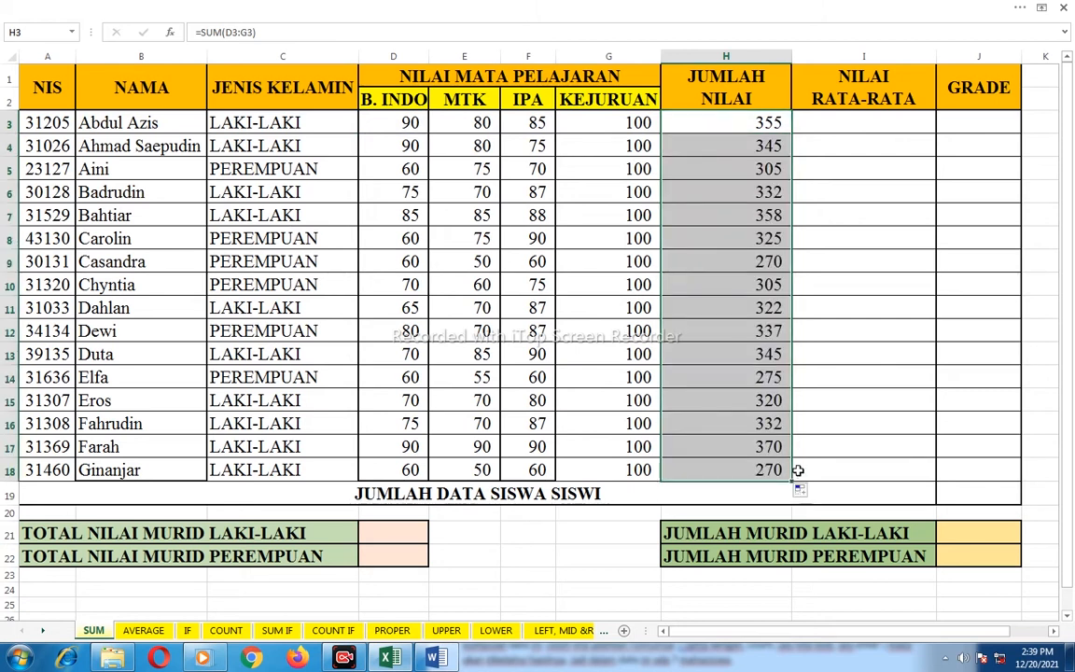
left_click(685, 272)
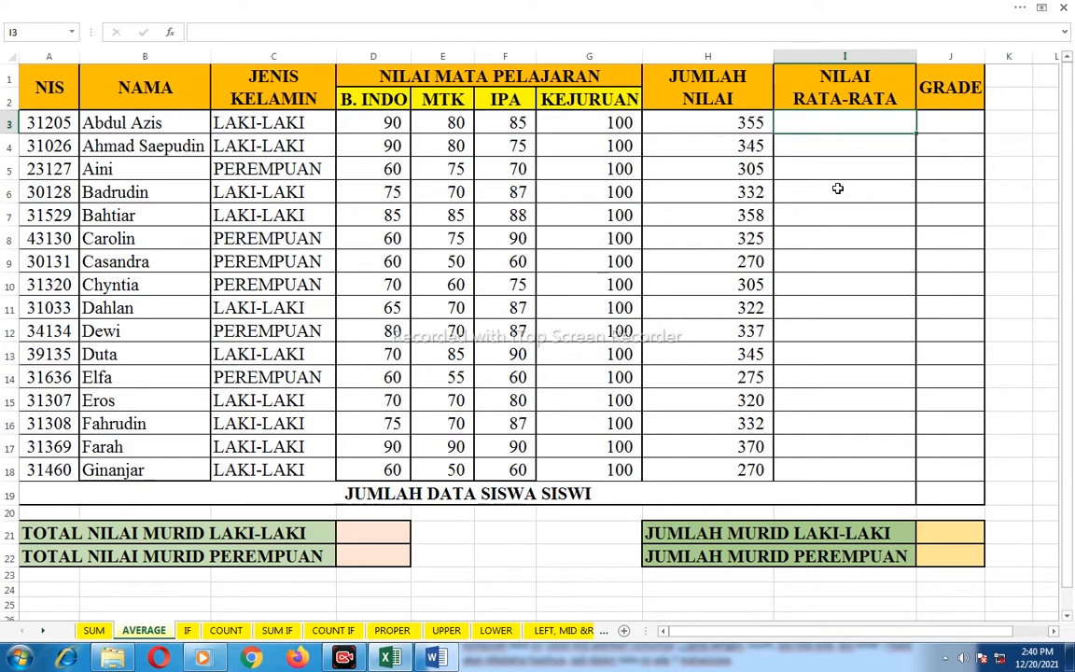
Step: Average the four subject scores in the NILAI RATA-RATA column with =AVERAGE(D3:G3) in I3, filled down to I18
type("=")
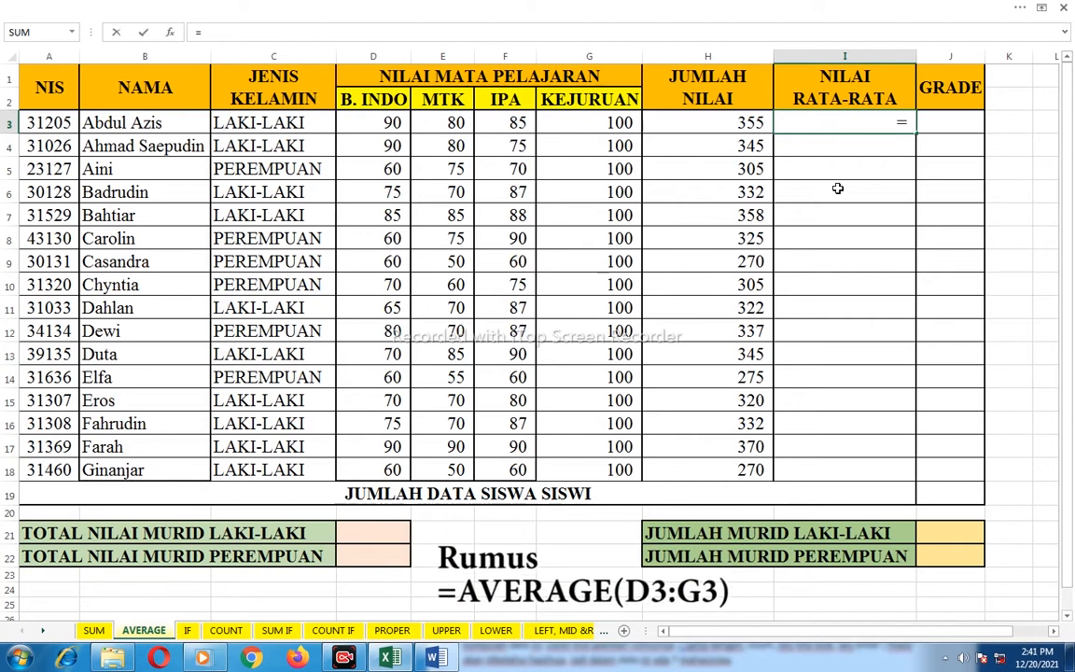
type("AVERAGE(")
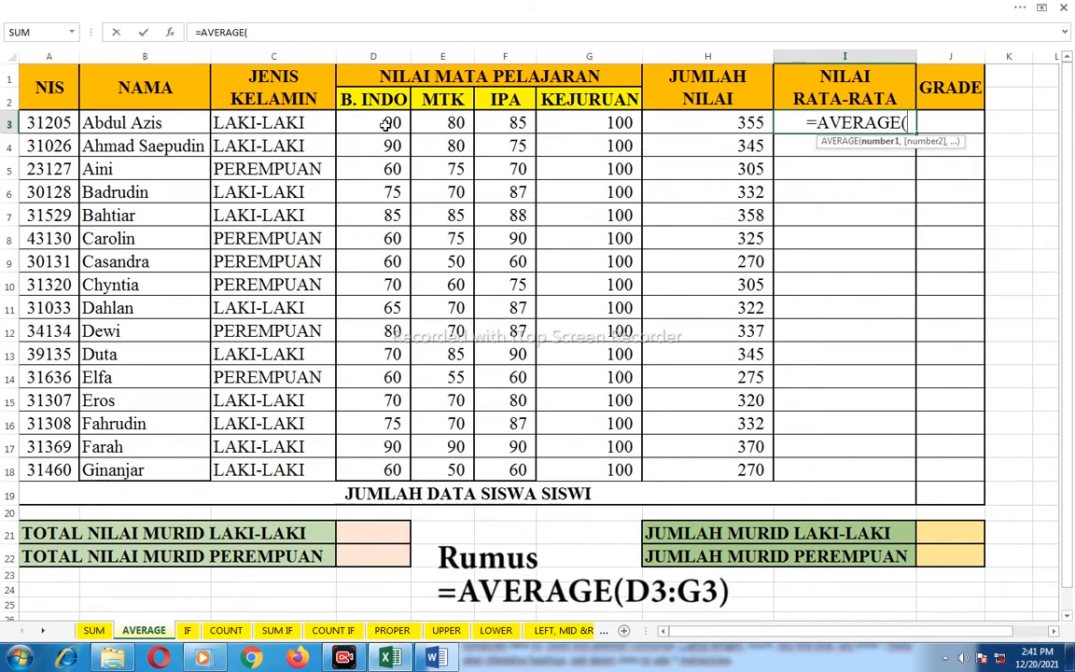
left_click_drag(391, 122, 584, 123)
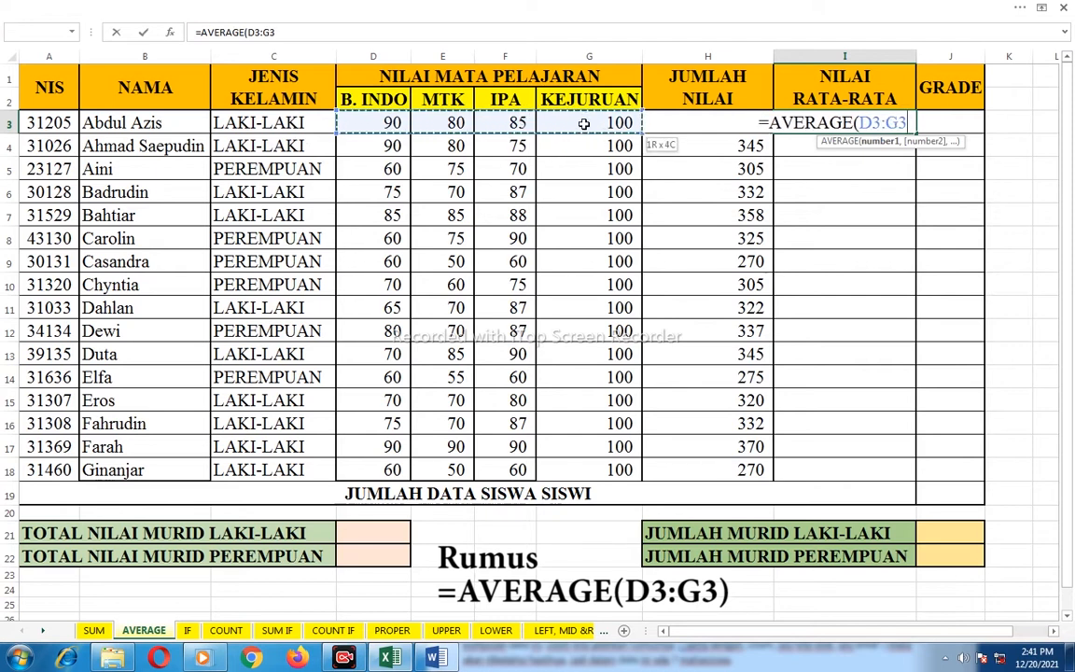
key("Return")
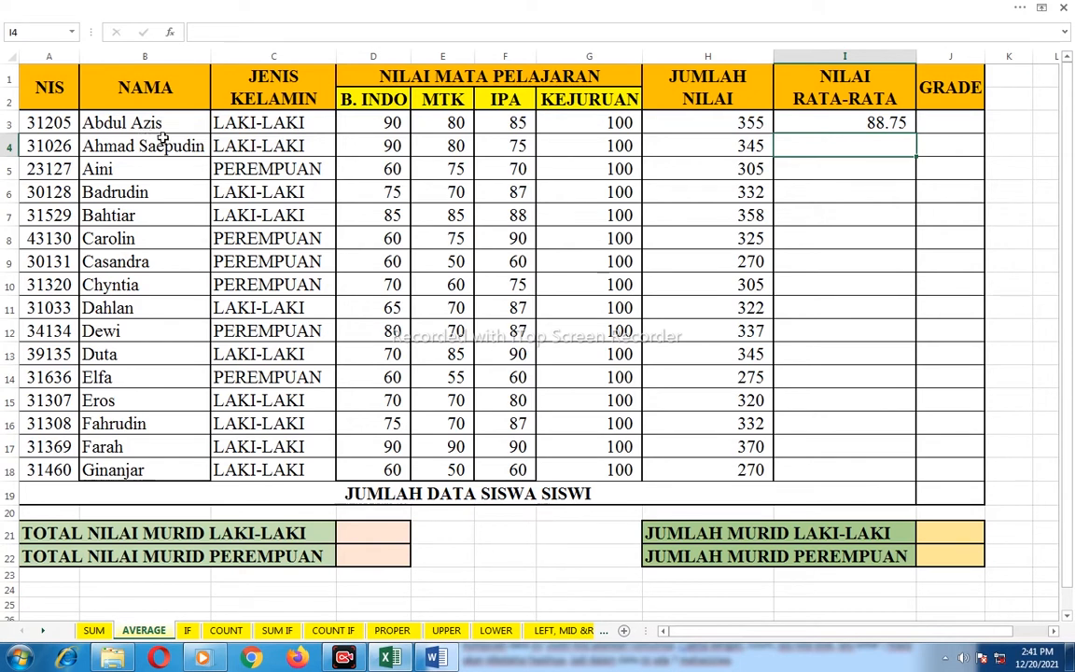
left_click(868, 123)
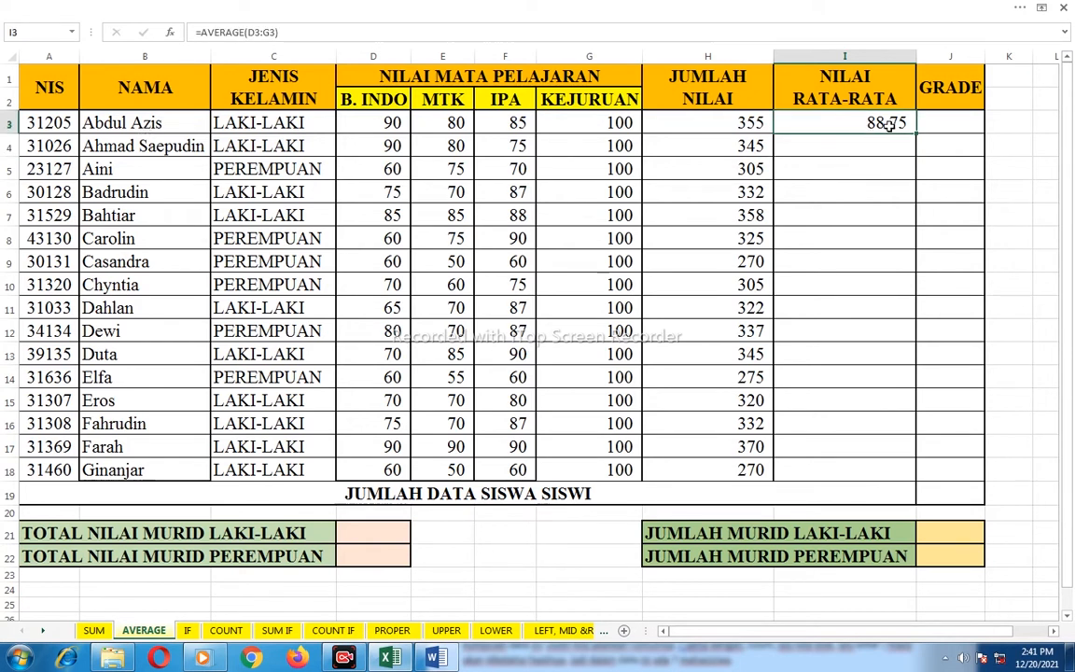
left_click_drag(918, 135, 928, 486)
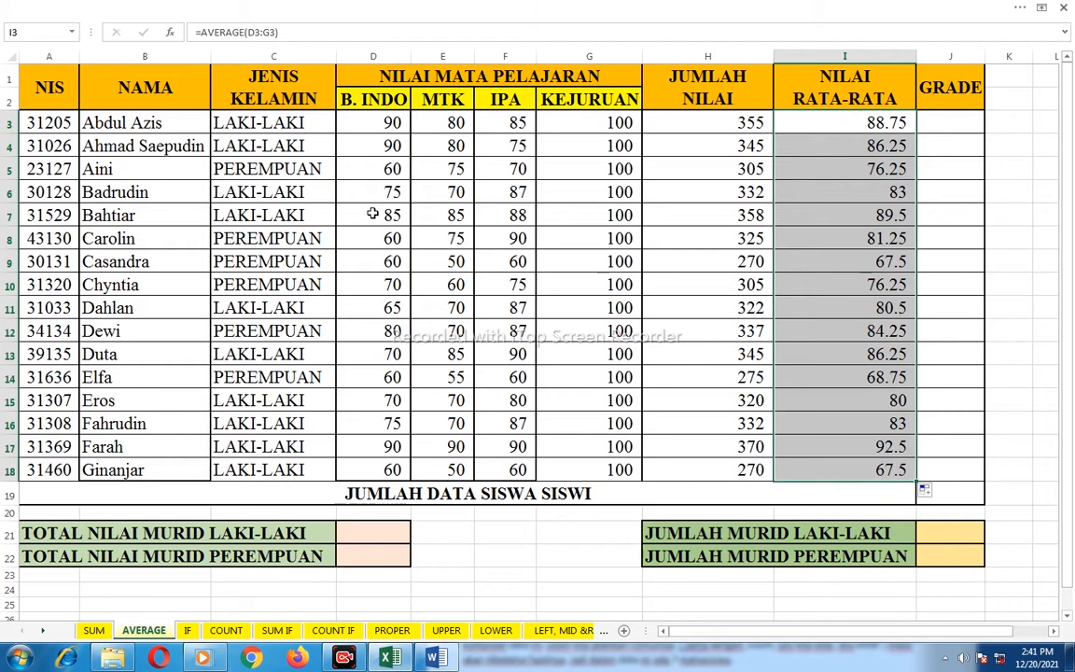
left_click(224, 237)
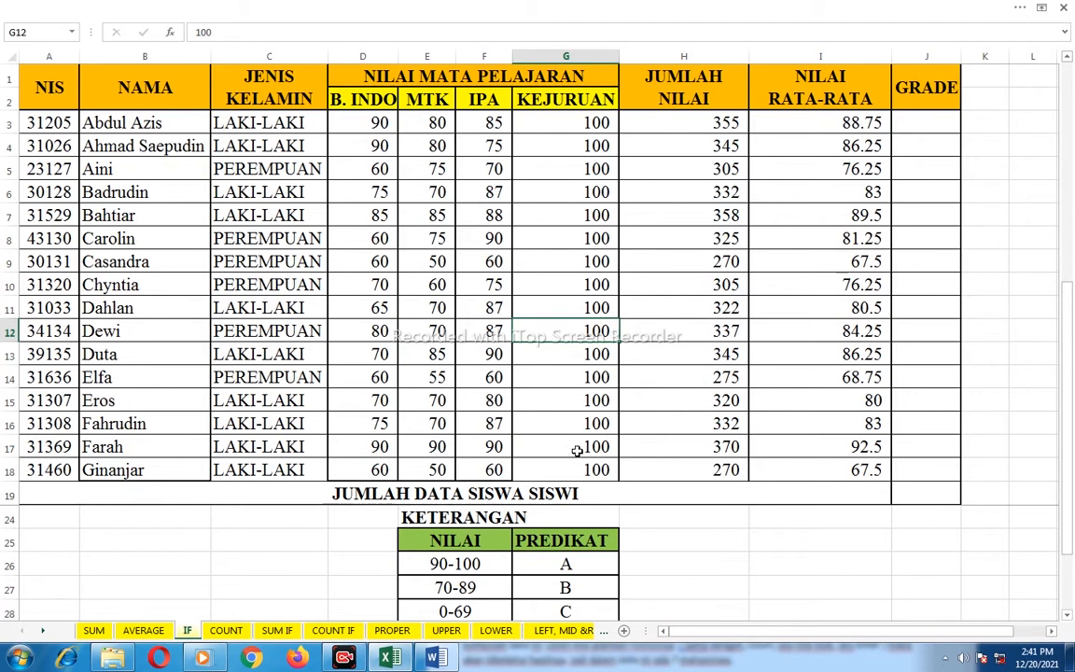
Step: Start the GRADE formula in J3 with an IF that returns "A" when I3>=90
left_click(925, 127)
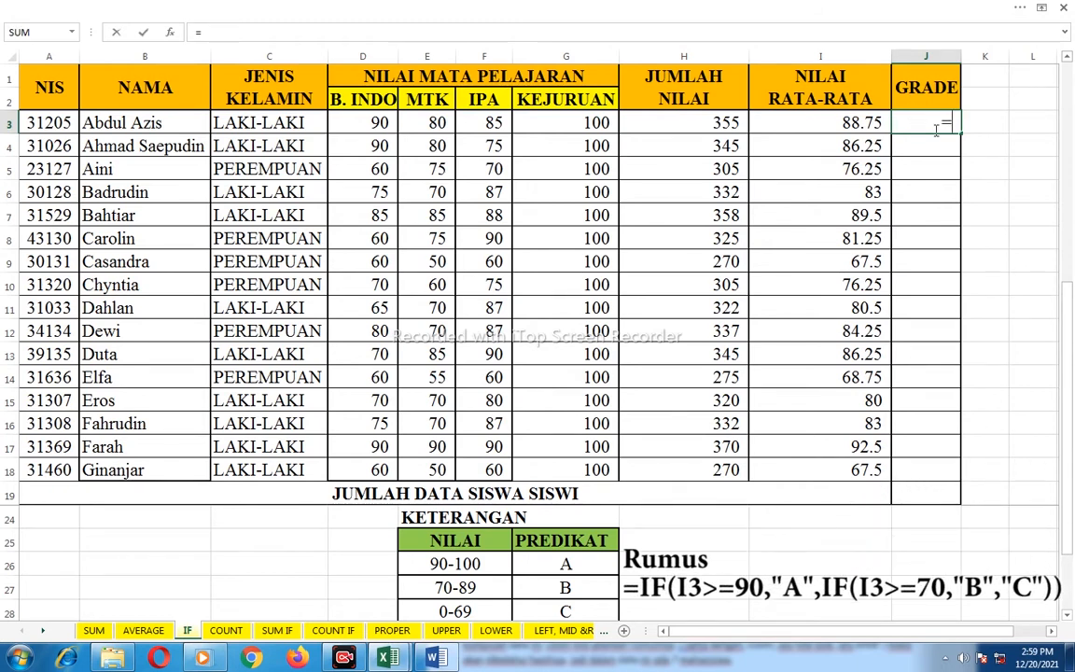
type("IF(")
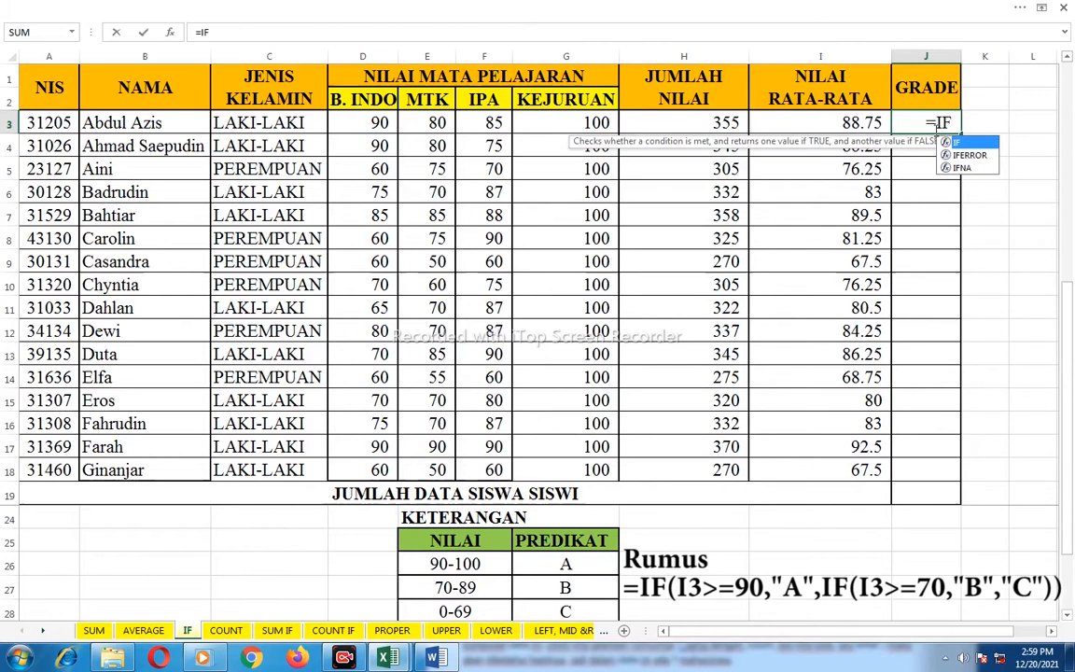
left_click(824, 128)
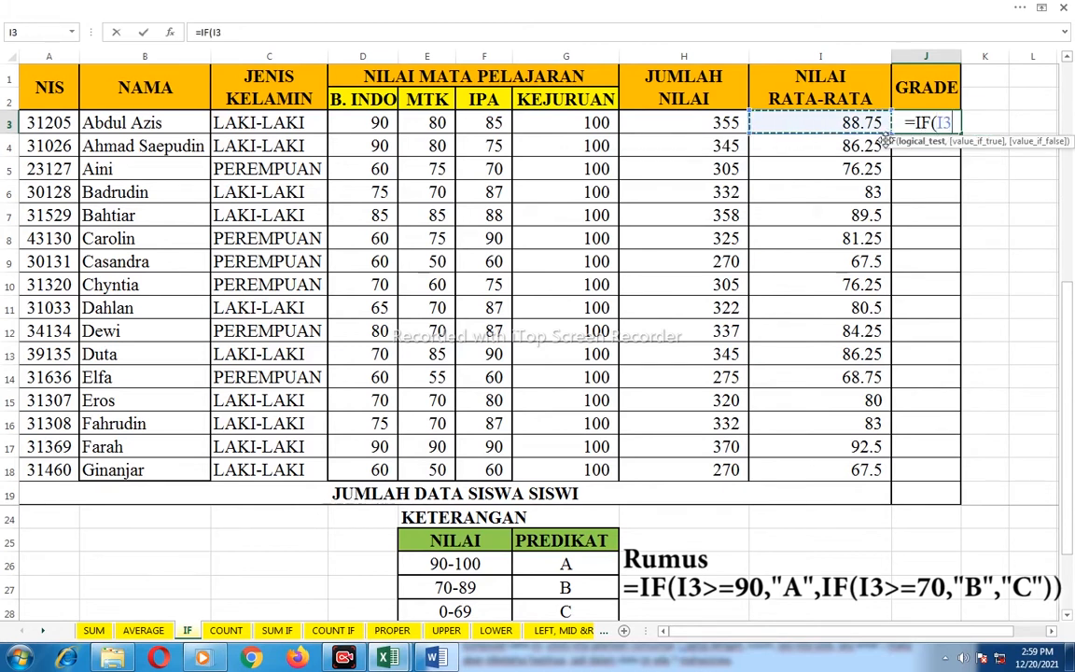
type(">=")
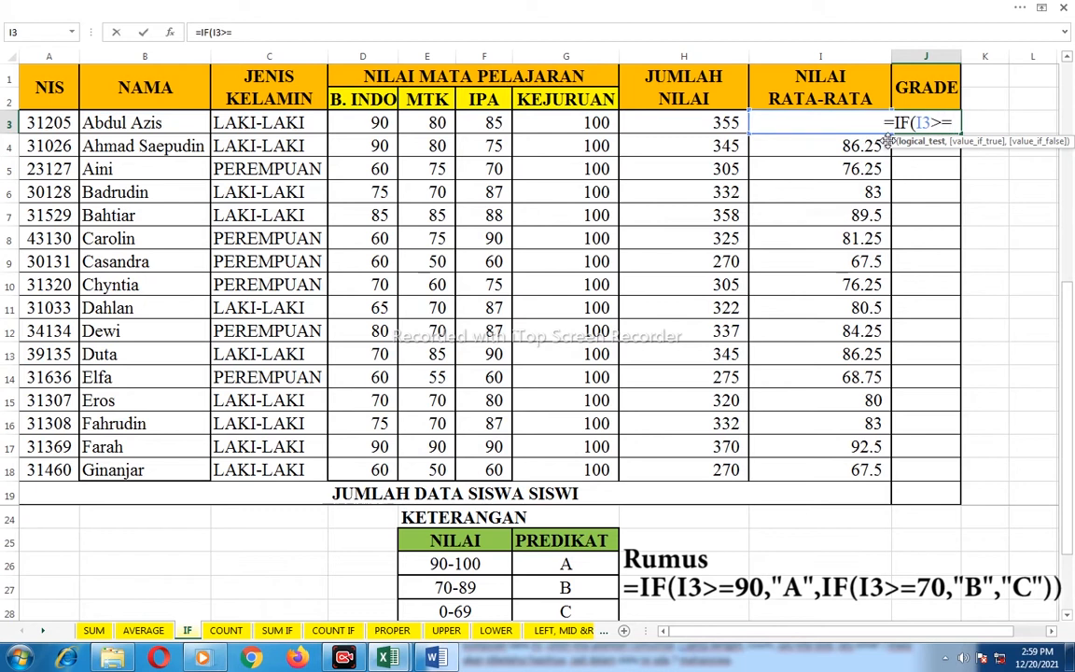
type("90")
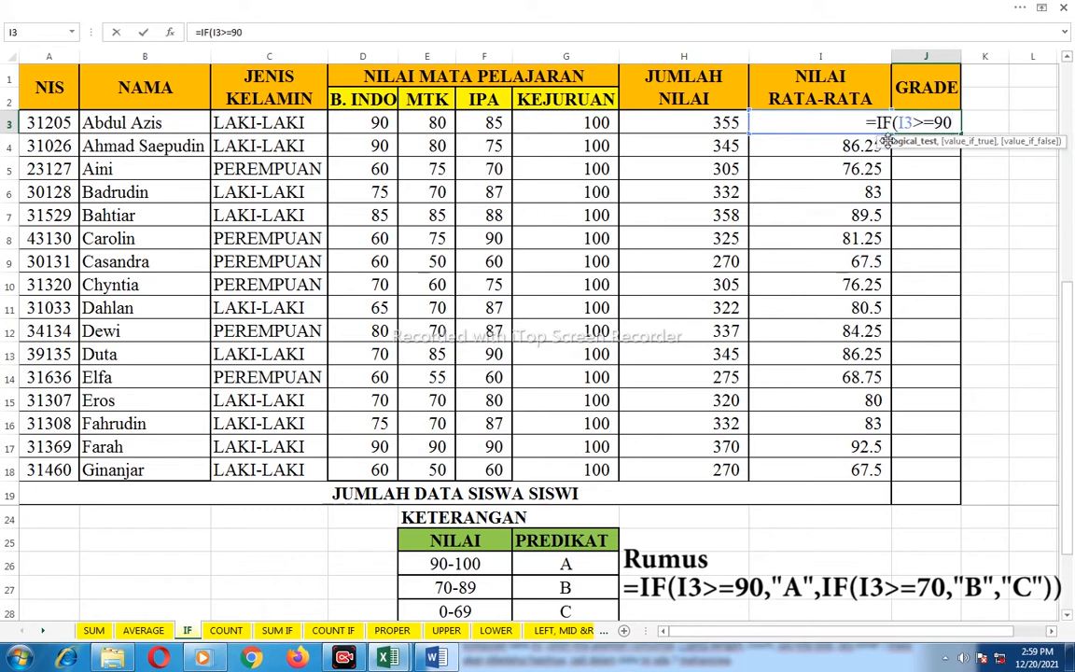
type(",\"A\",")
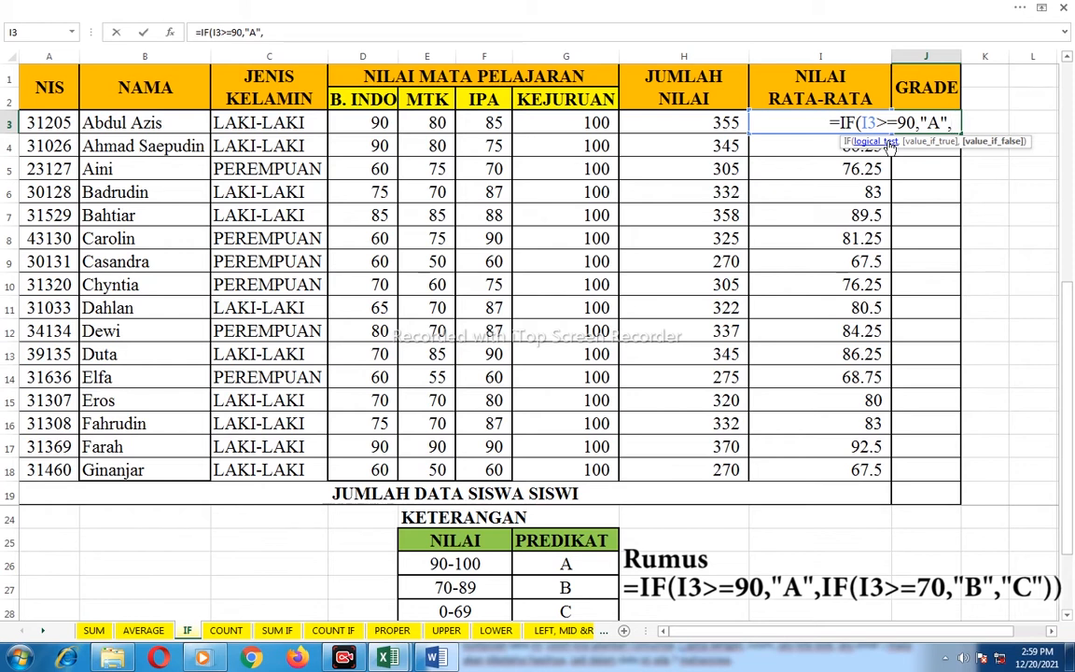
Step: Complete the J3 formula with a nested IF that returns "B" when I3>=70 and otherwise "C"
type("IF")
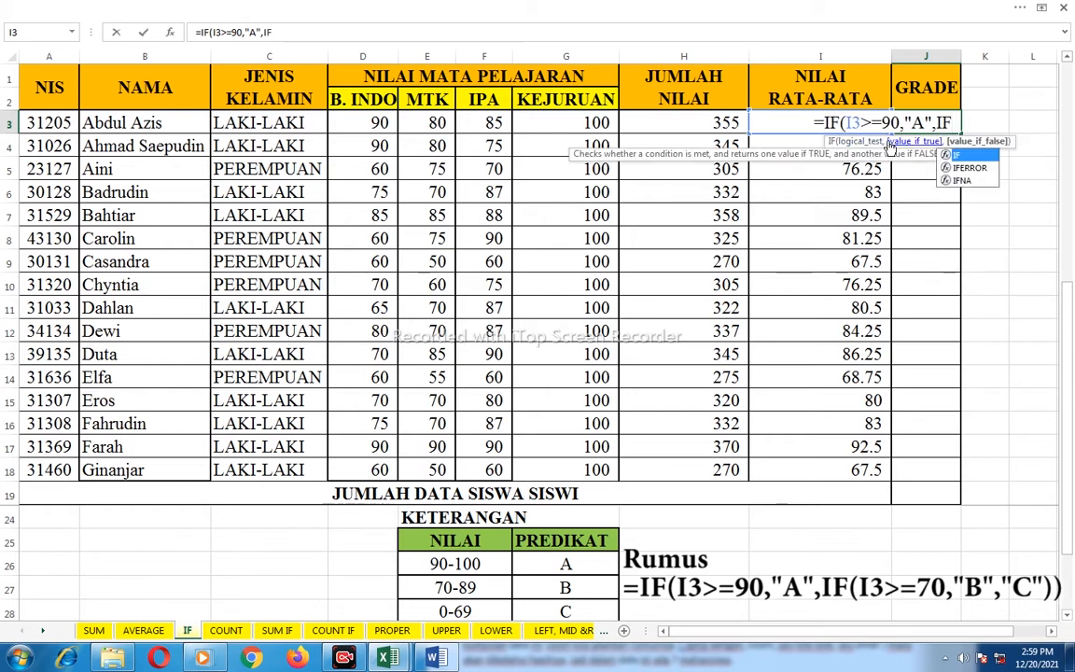
type("(I3")
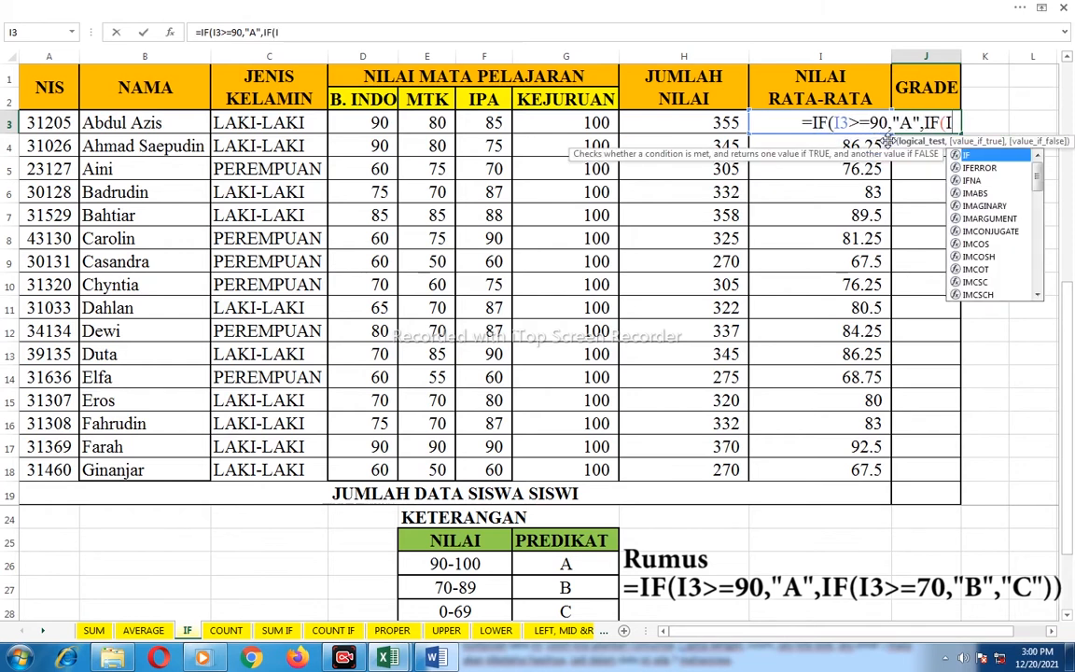
type(">=")
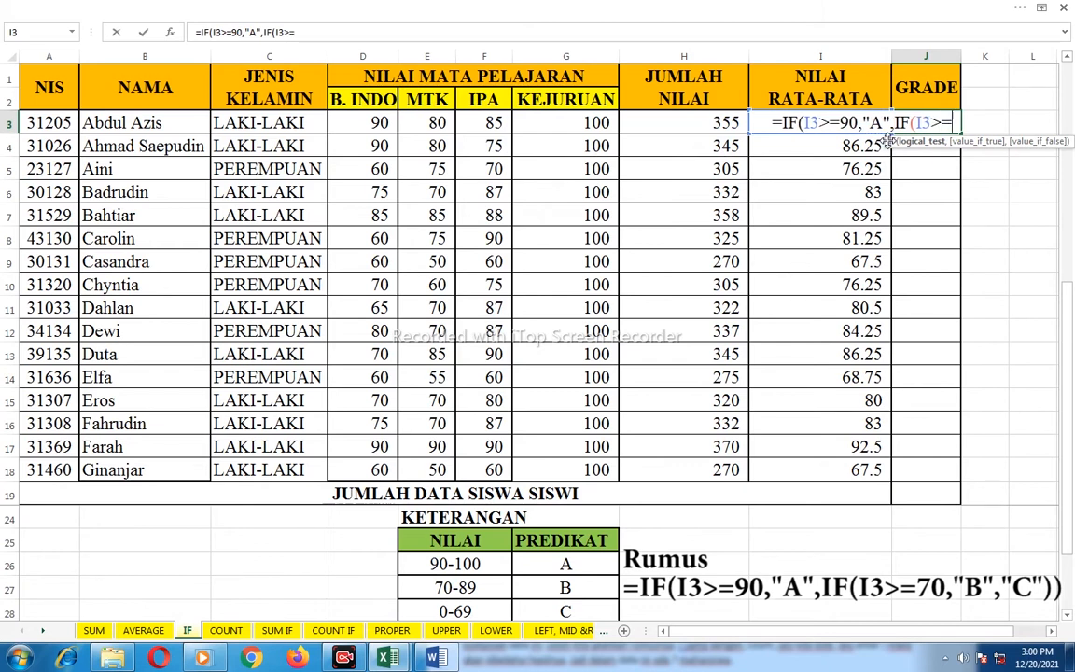
type("70")
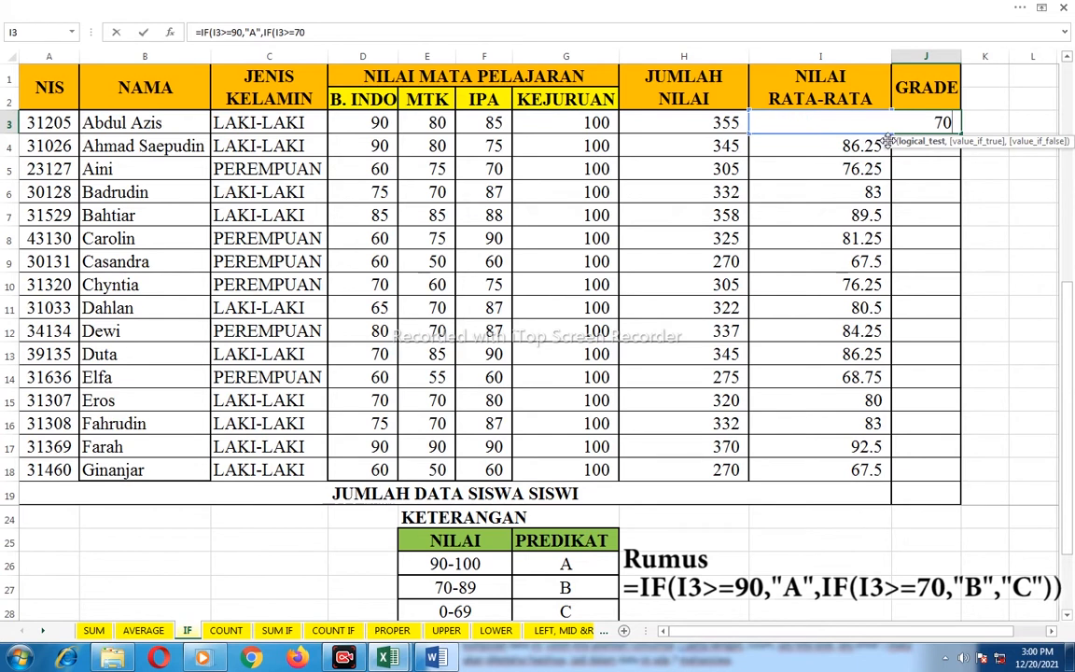
type(",")
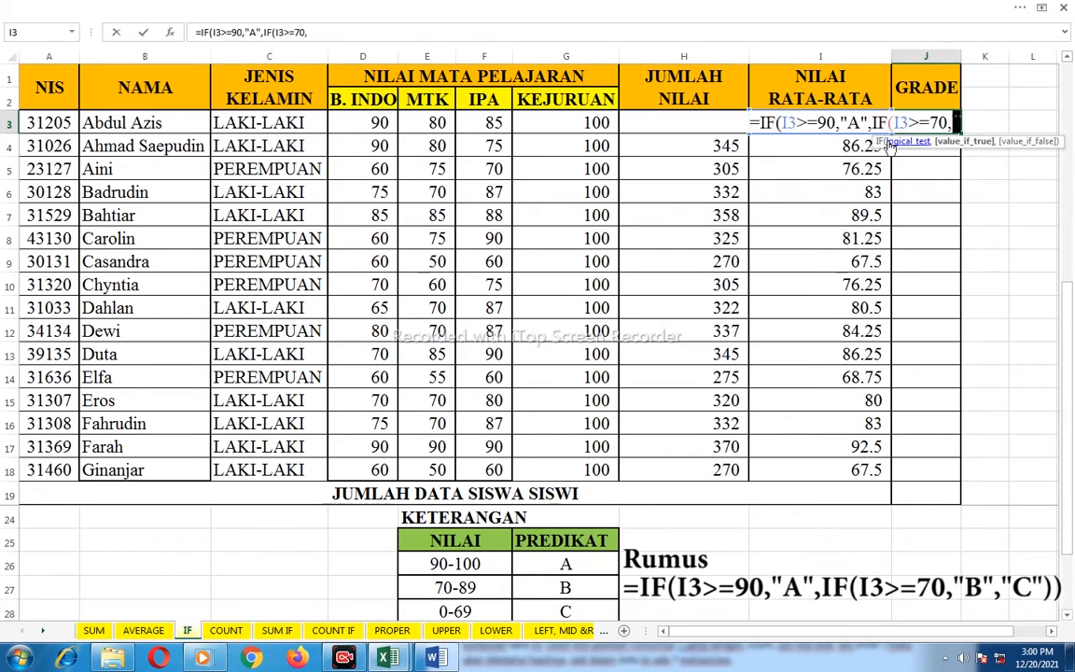
type("\"")
type("B")
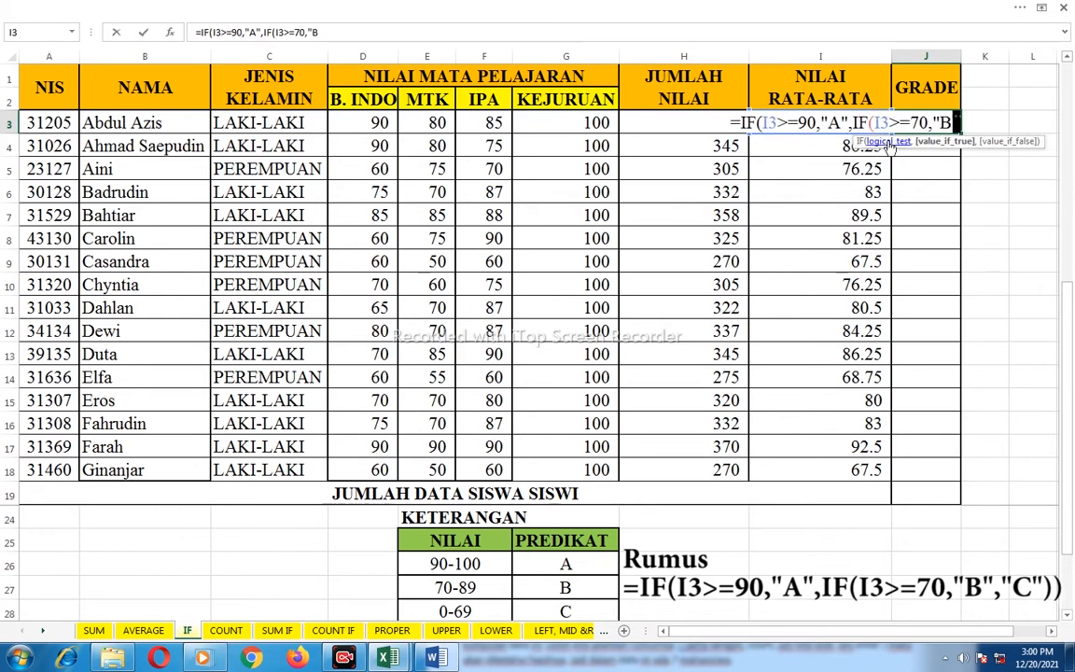
type("\",")
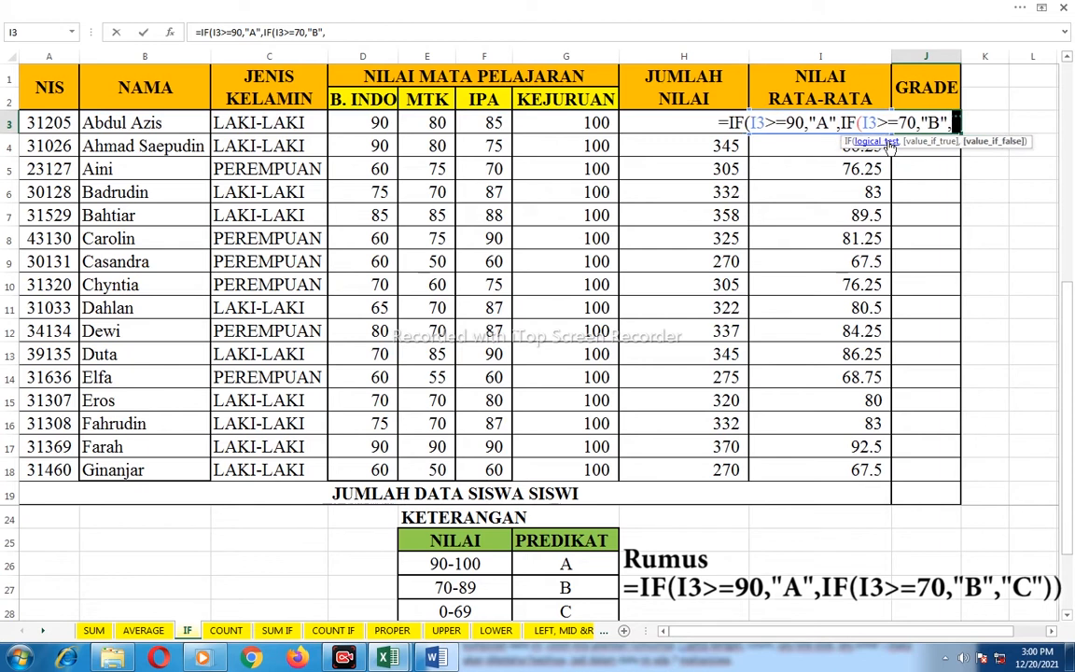
type("\"C\"")
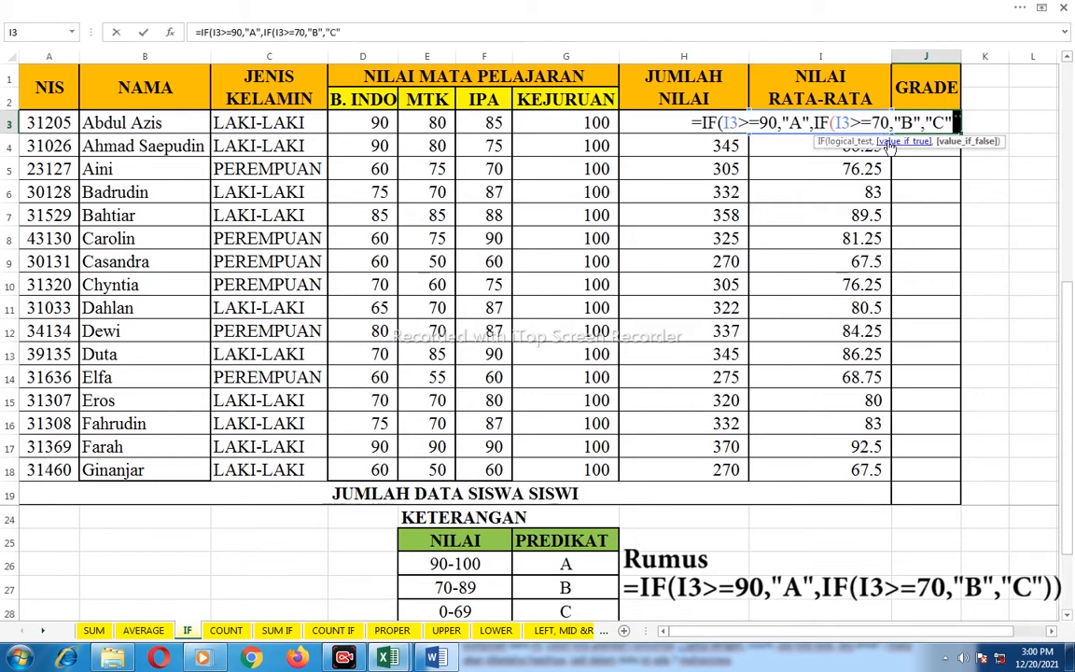
type(")")
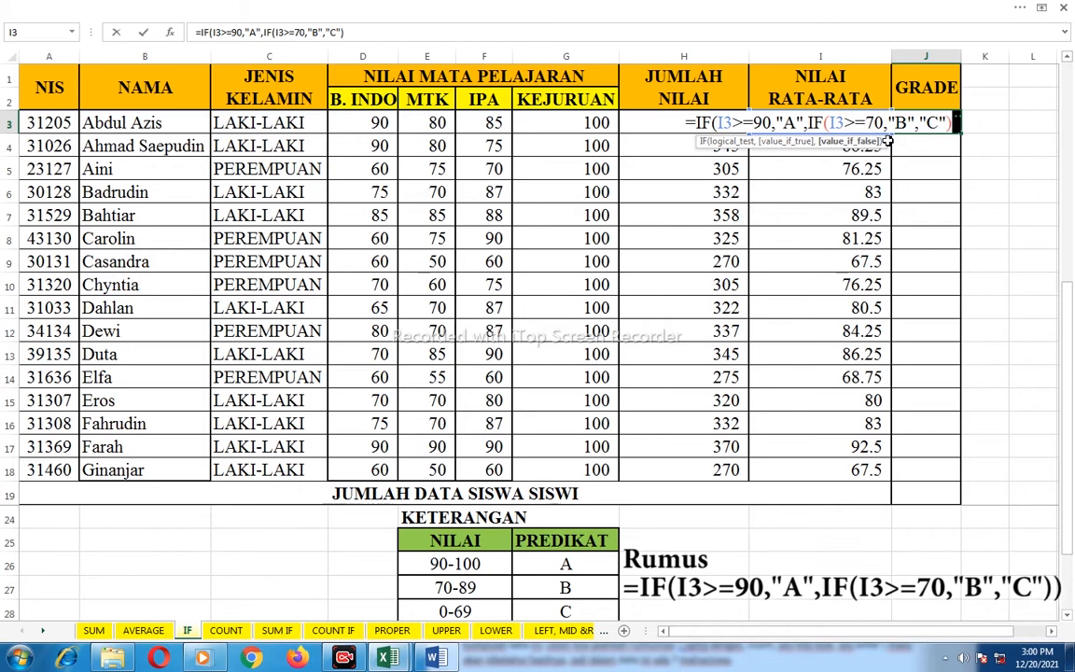
type(")")
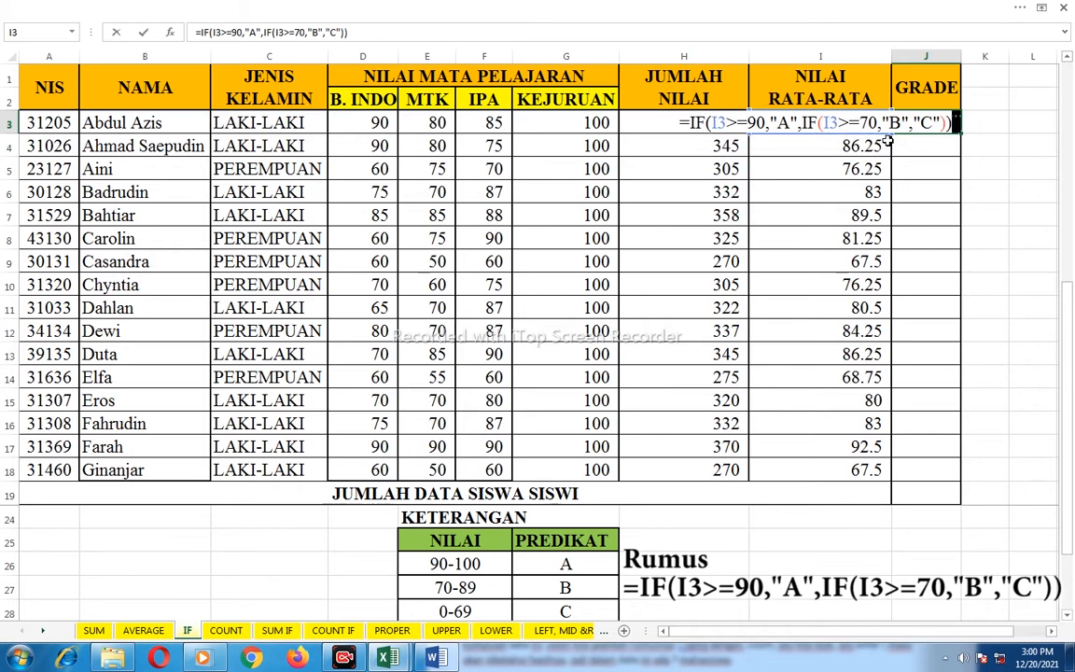
key("Return")
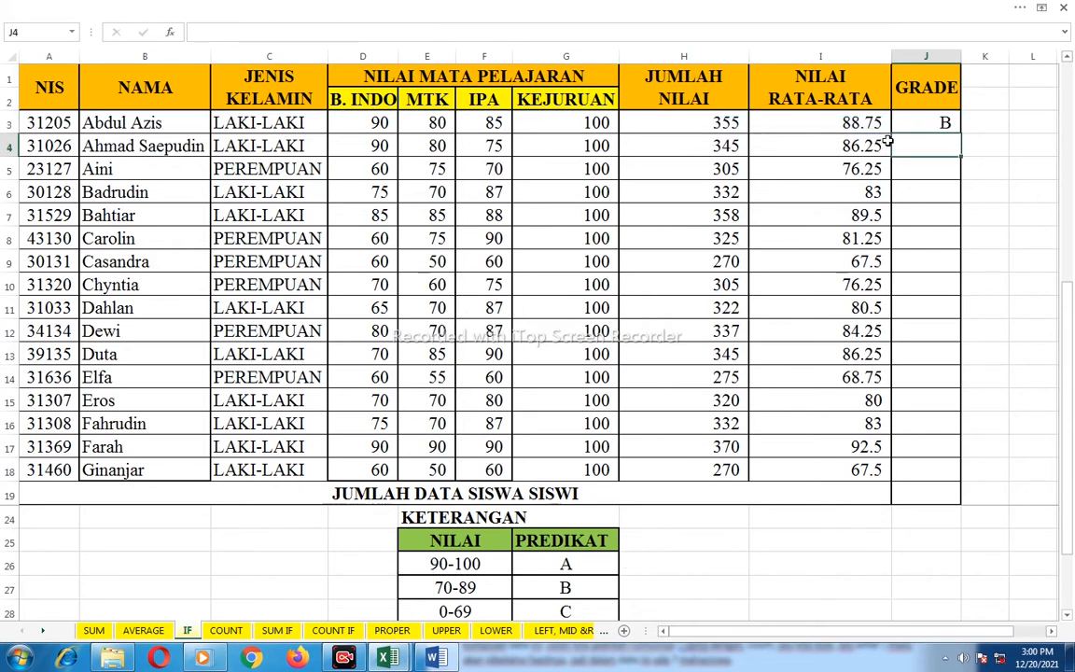
Step: Fill the GRADE formula from J3 down to J18
left_click(943, 121)
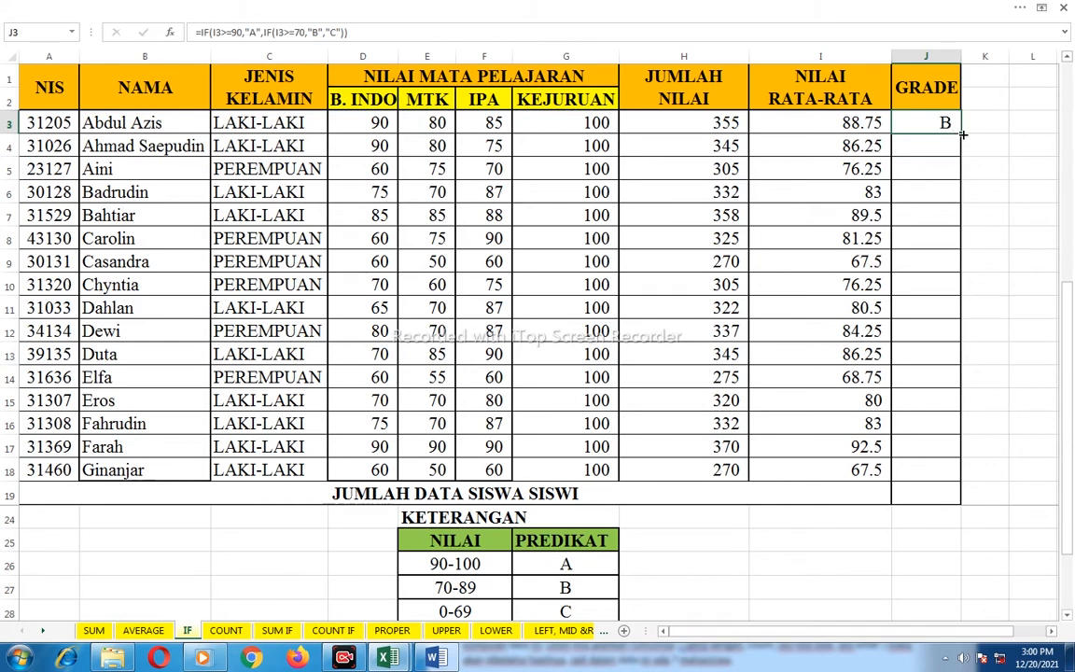
left_click_drag(963, 135, 1010, 486)
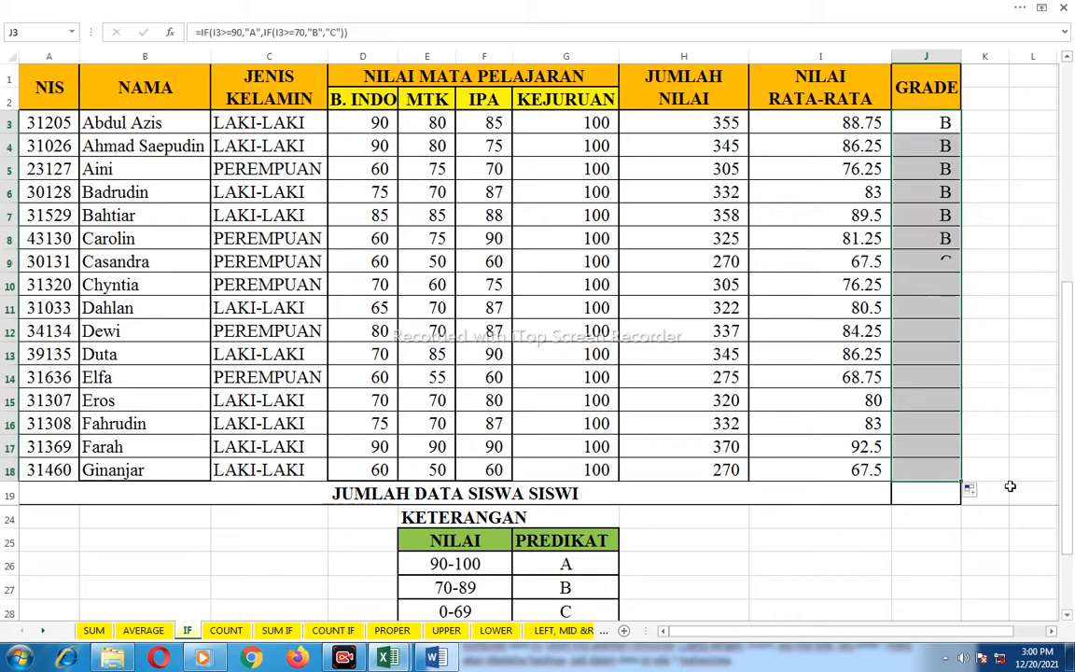
left_click(942, 263)
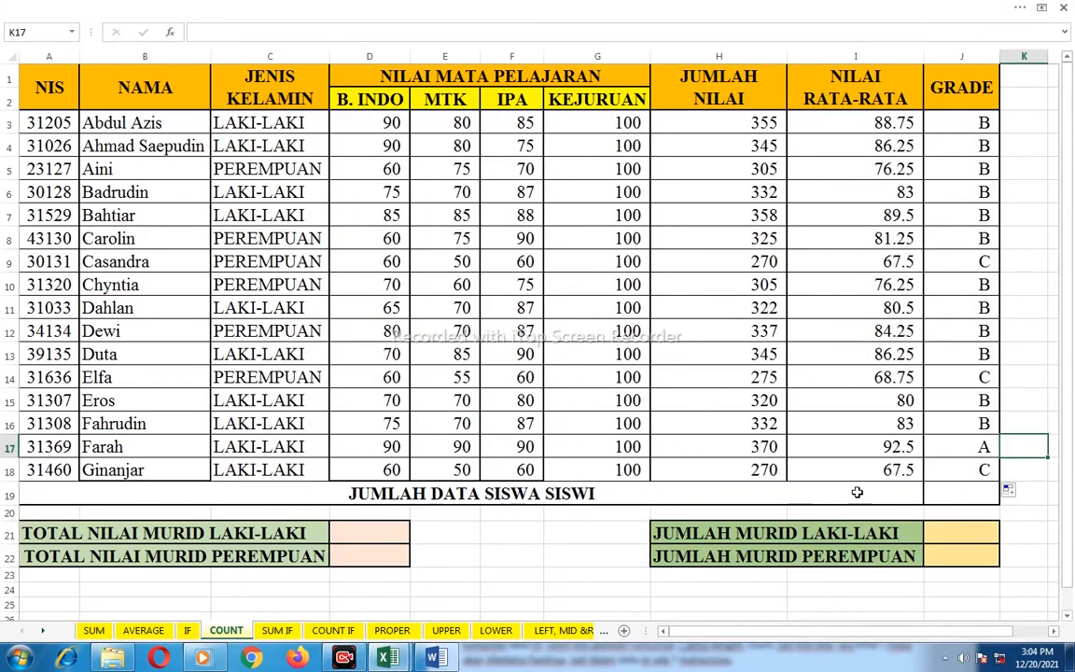
left_click(857, 486)
left_click(593, 535)
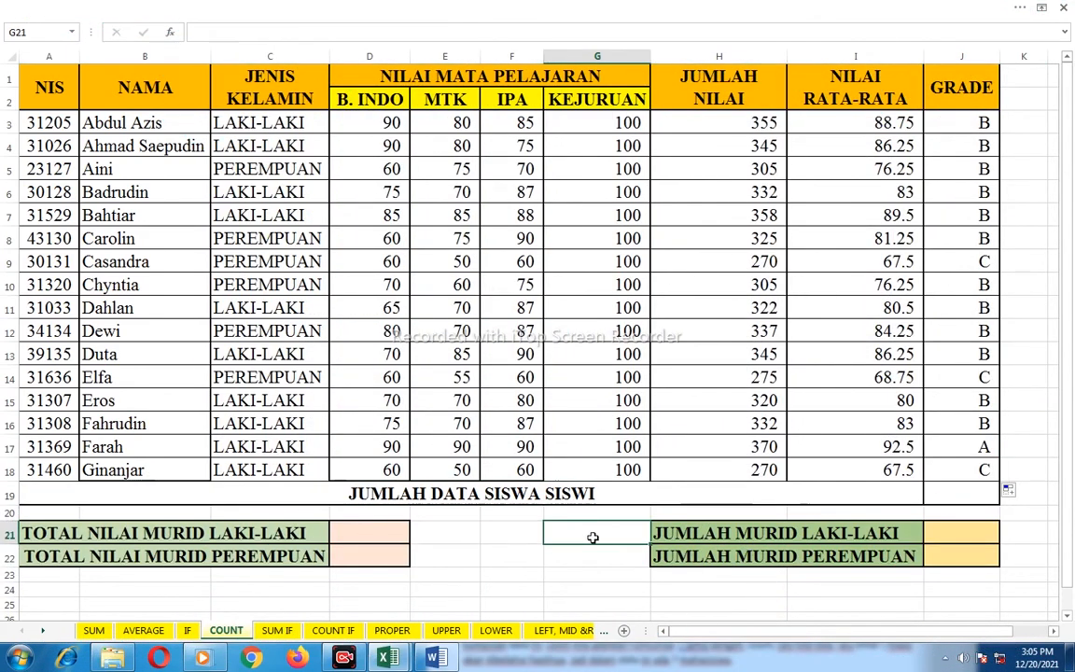
type("L")
left_click(1038, 492)
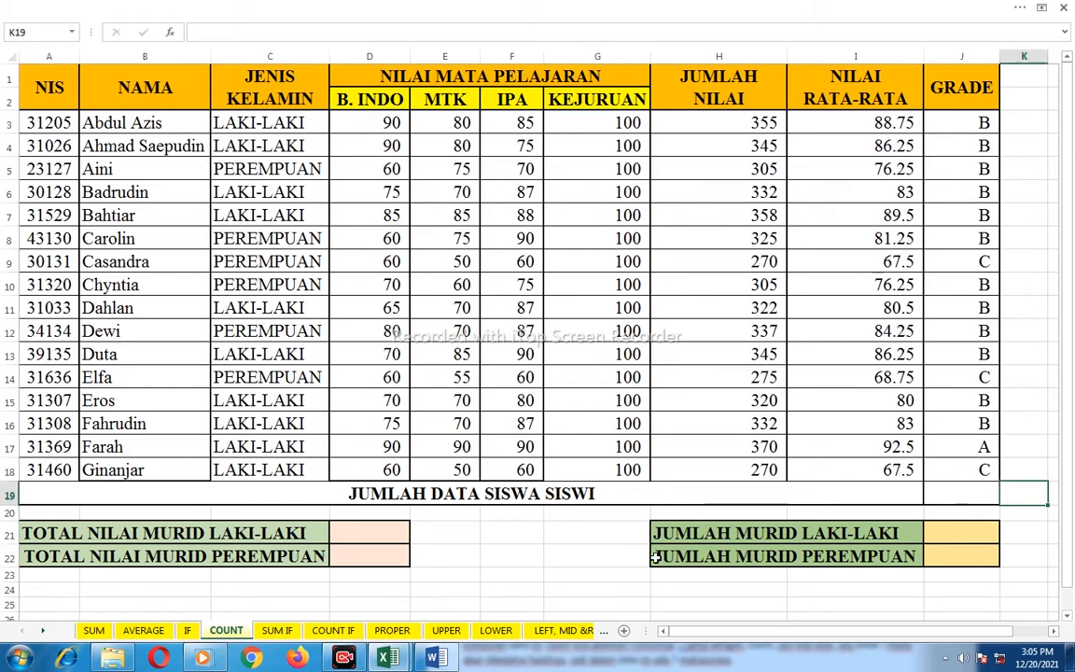
left_click(537, 576)
left_click(535, 559)
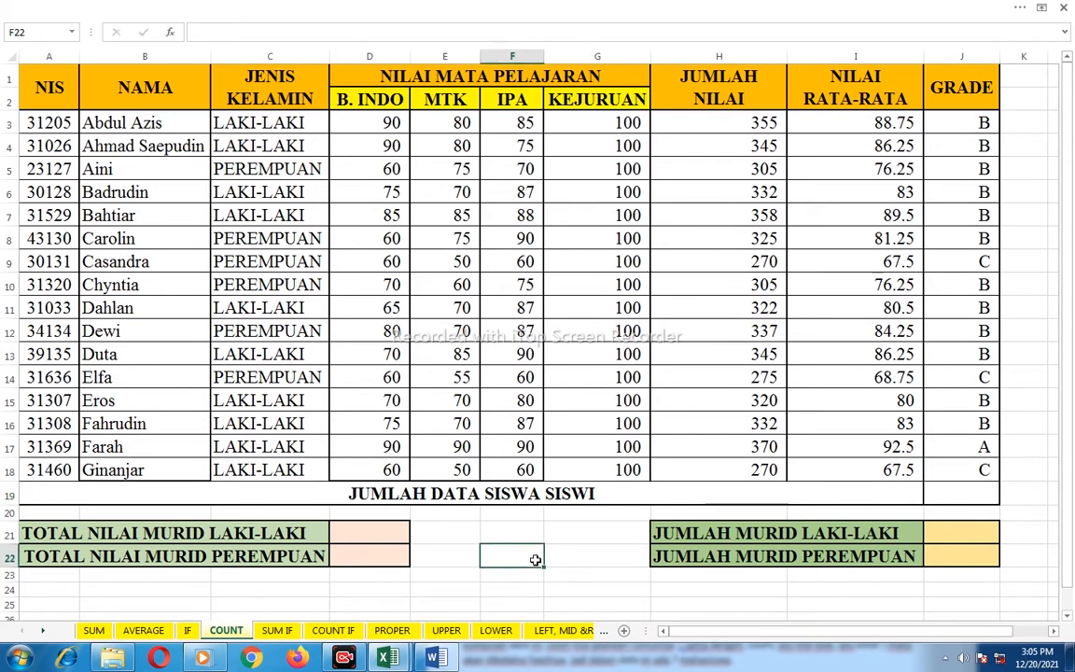
Step: Count the students in the JUMLAH DATA SISWA SISWI row by entering =COUNT(A3:A18) in J19
left_click(950, 496)
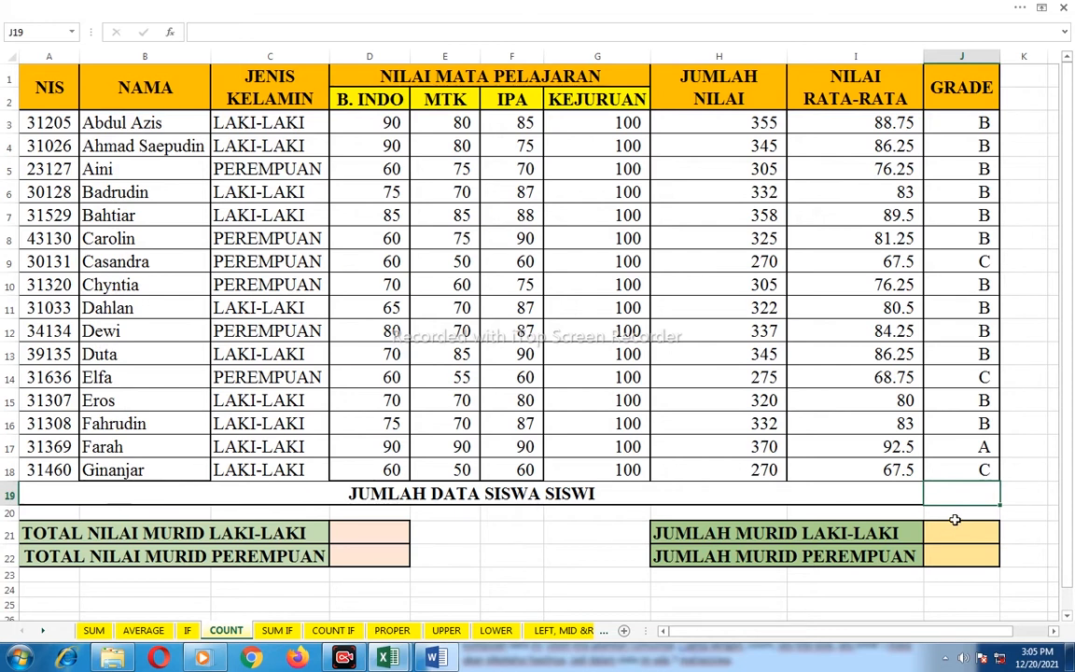
type("=")
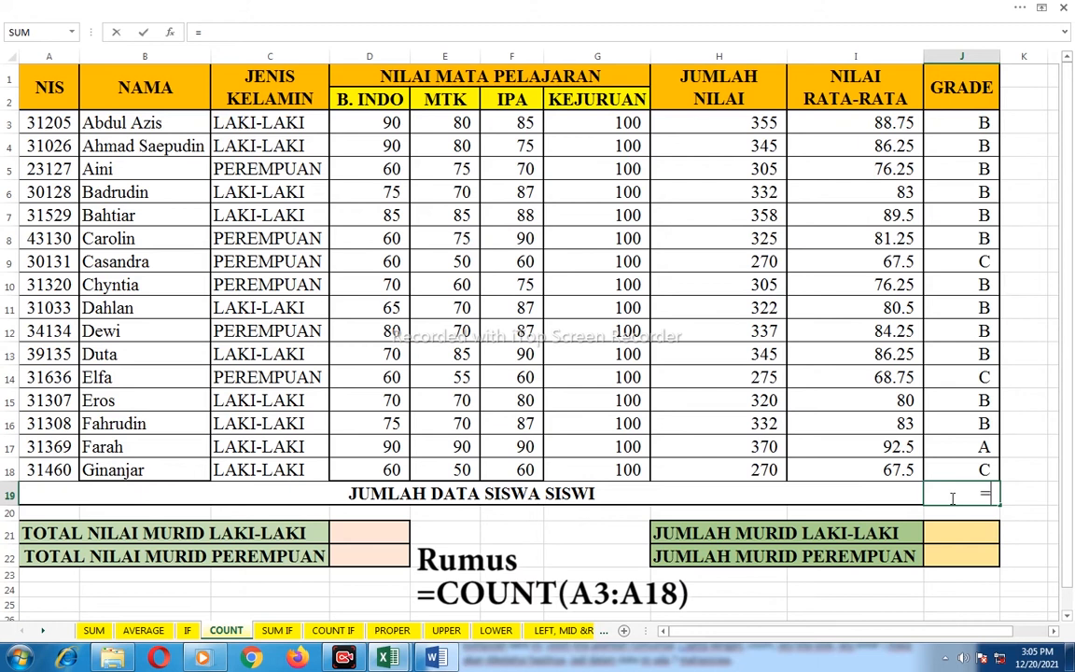
type("COUNT")
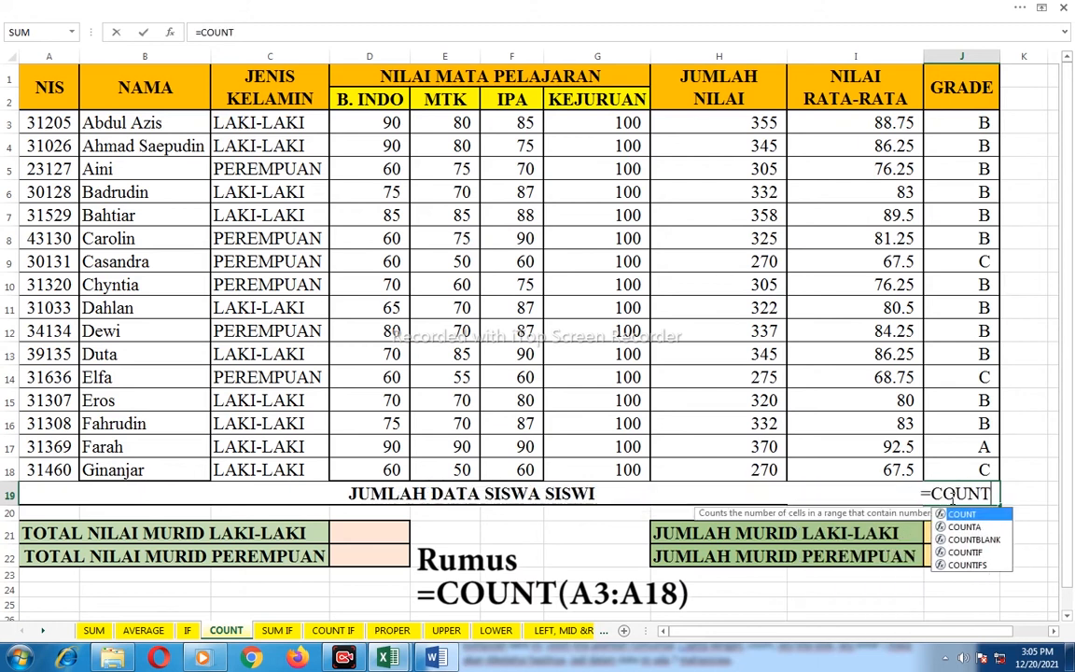
type("(")
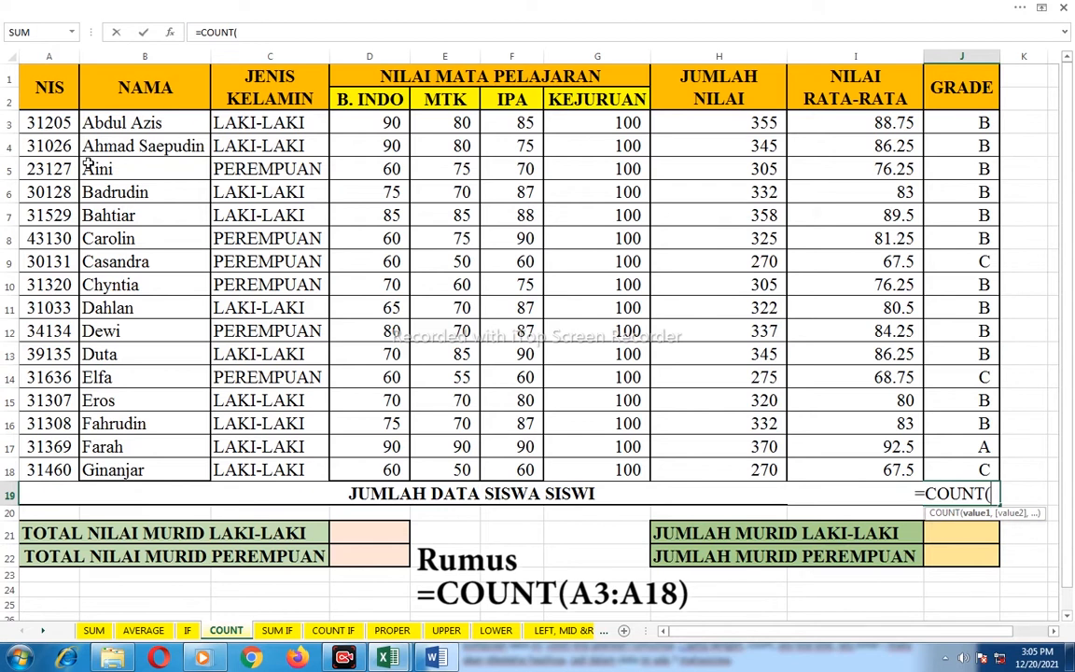
left_click_drag(48, 117, 62, 470)
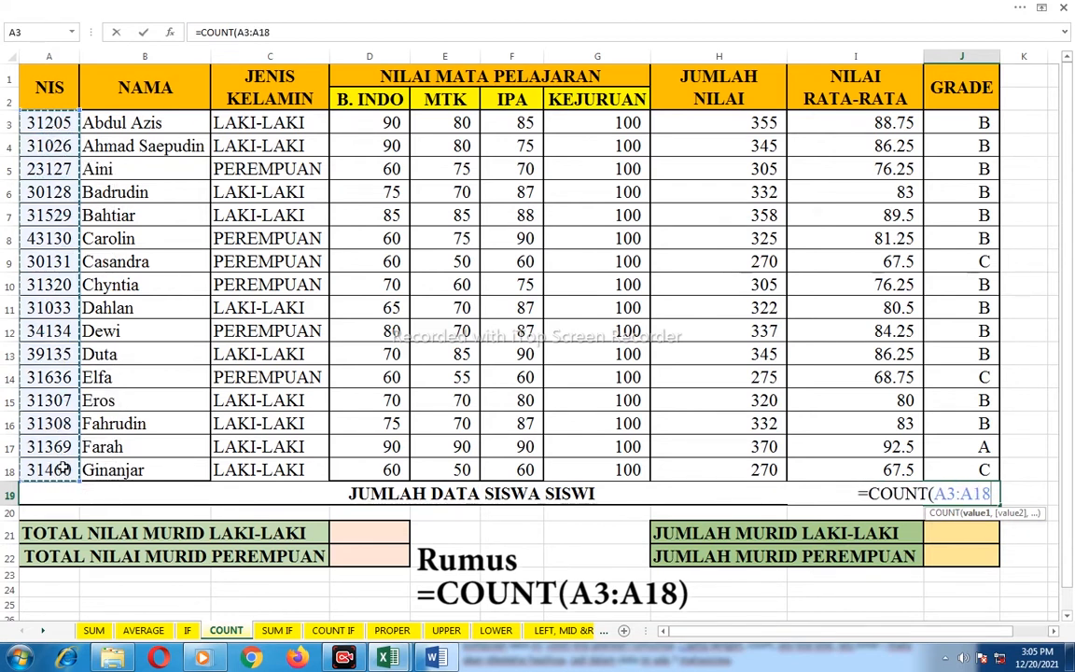
key("Return")
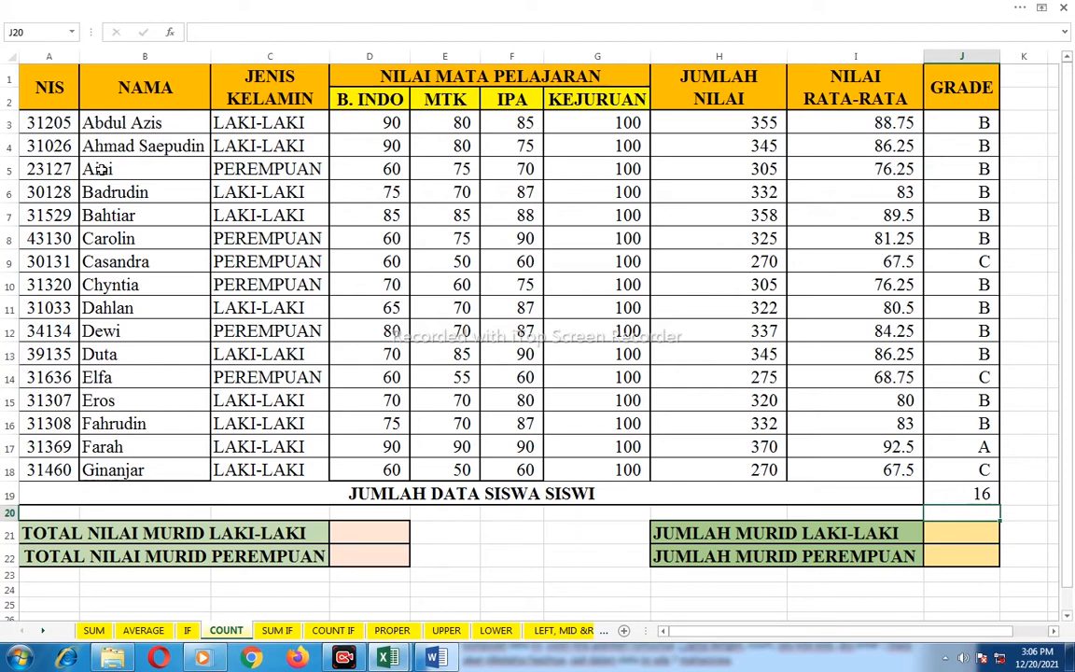
Step: Go through the entries of the NAMA column one by one to check the student count
left_click(99, 121)
left_click(98, 145)
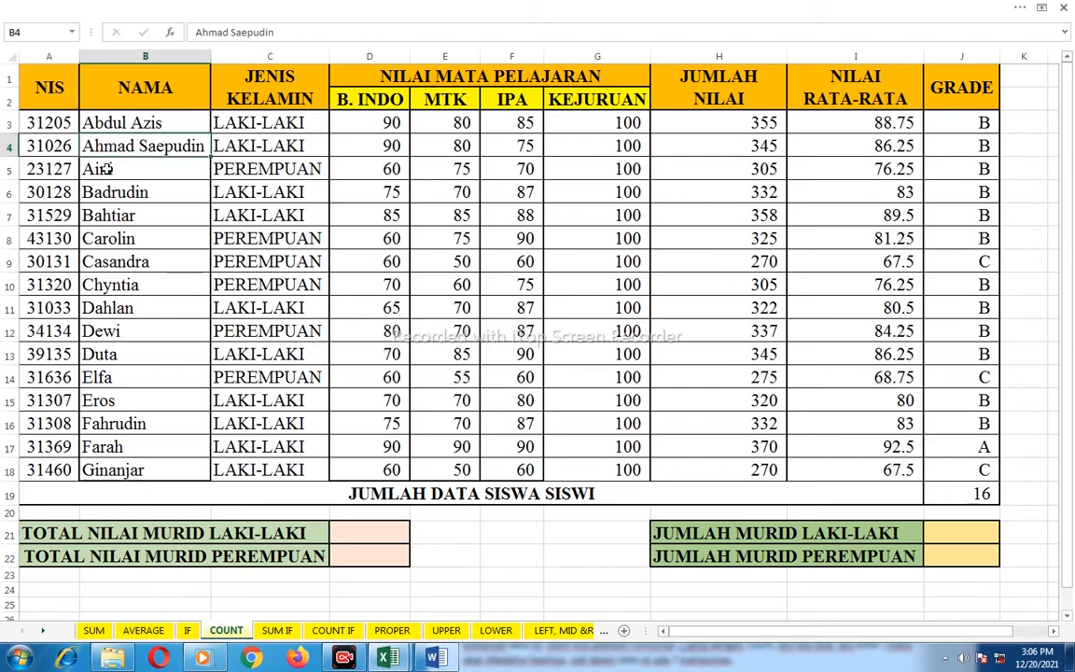
left_click(104, 169)
left_click(101, 191)
left_click(103, 213)
left_click(110, 238)
left_click(114, 260)
left_click(107, 282)
left_click(107, 307)
left_click(119, 331)
left_click(117, 354)
left_click(118, 377)
left_click(118, 416)
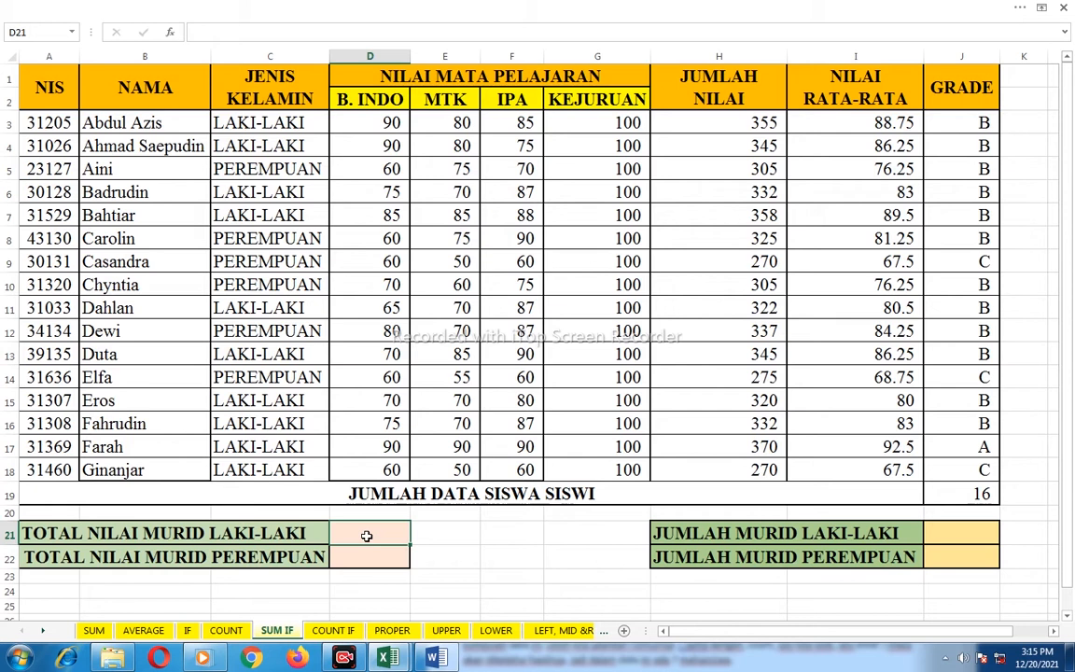
Step: On the SUM IF sheet, total the male students' scores in D21 with =SUMIF(C3:C18,"LAKI-LAKI",H3:H18)
type("=SUM")
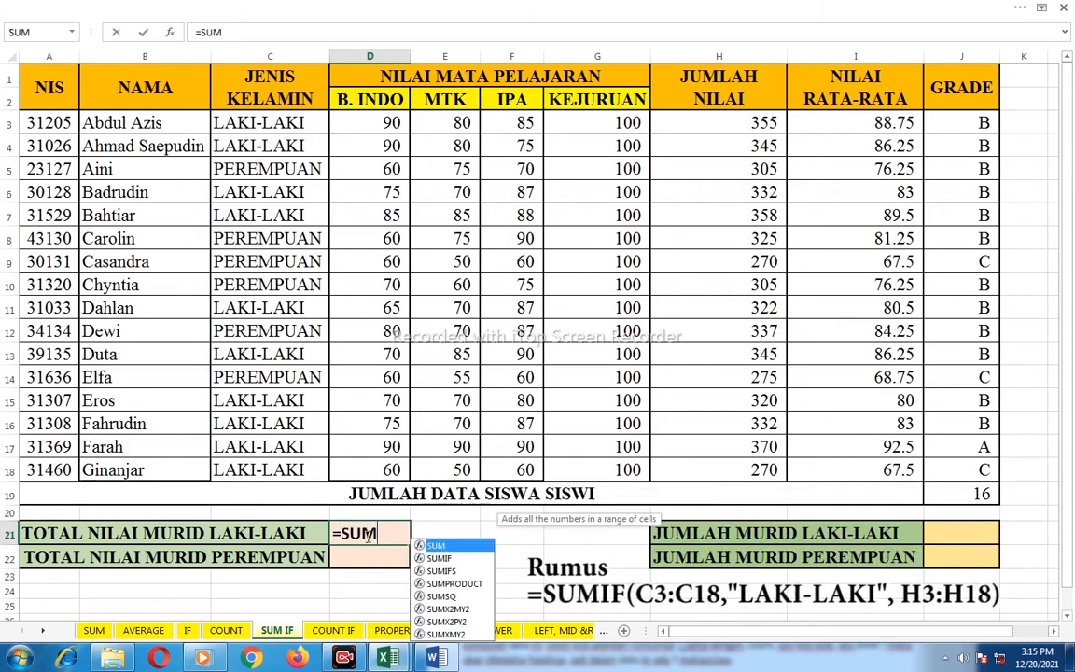
type("IF")
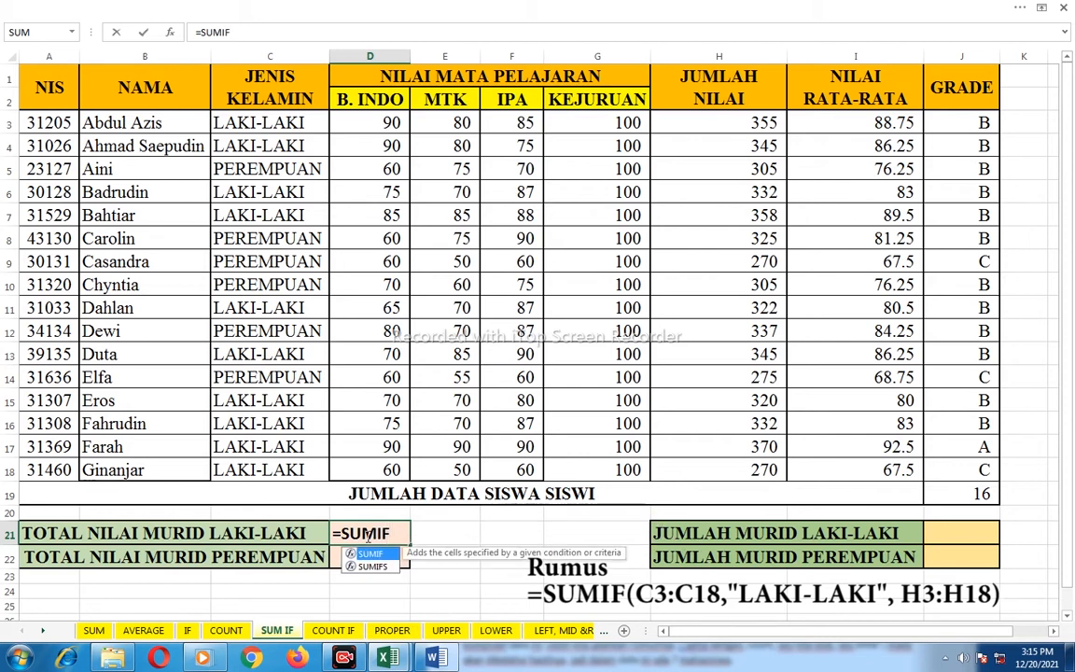
type("(")
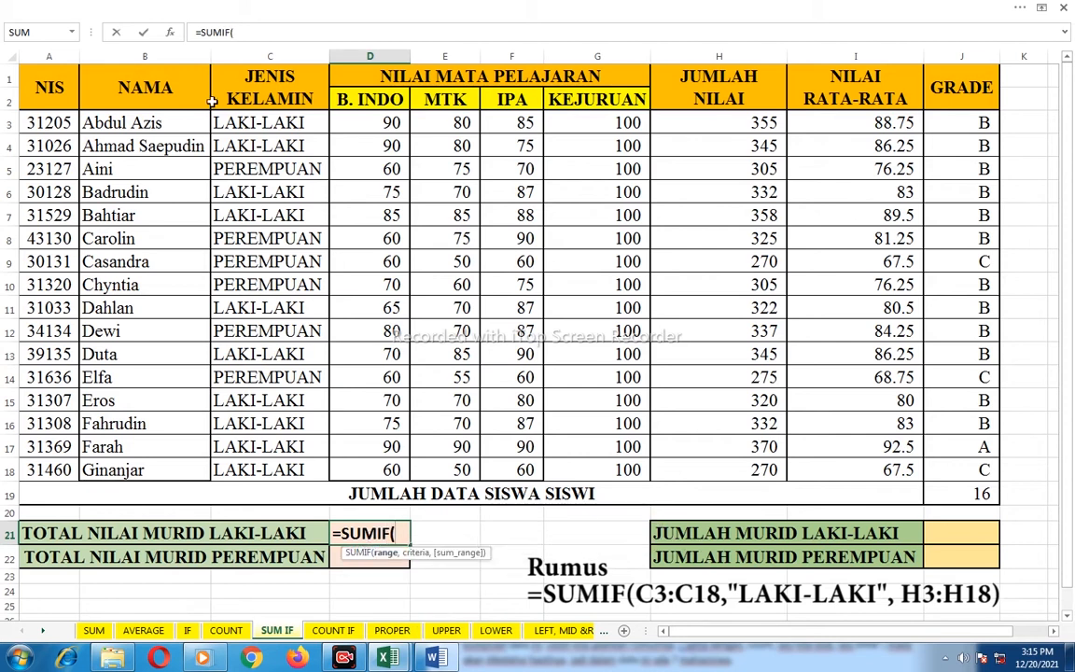
left_click(233, 121)
left_click_drag(272, 472, 274, 472)
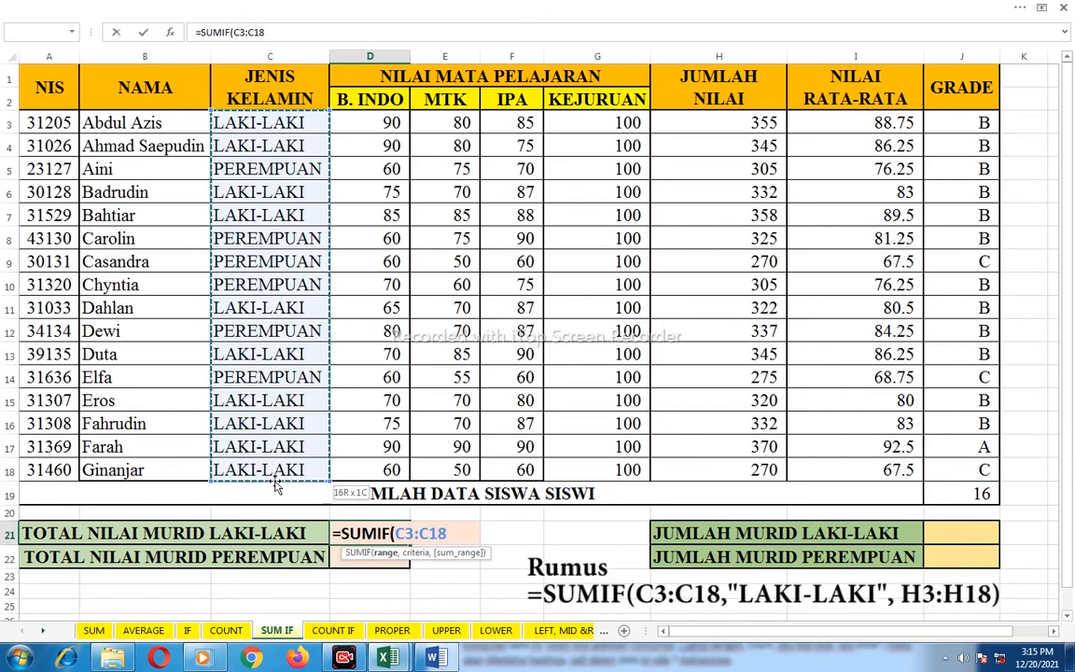
type(",")
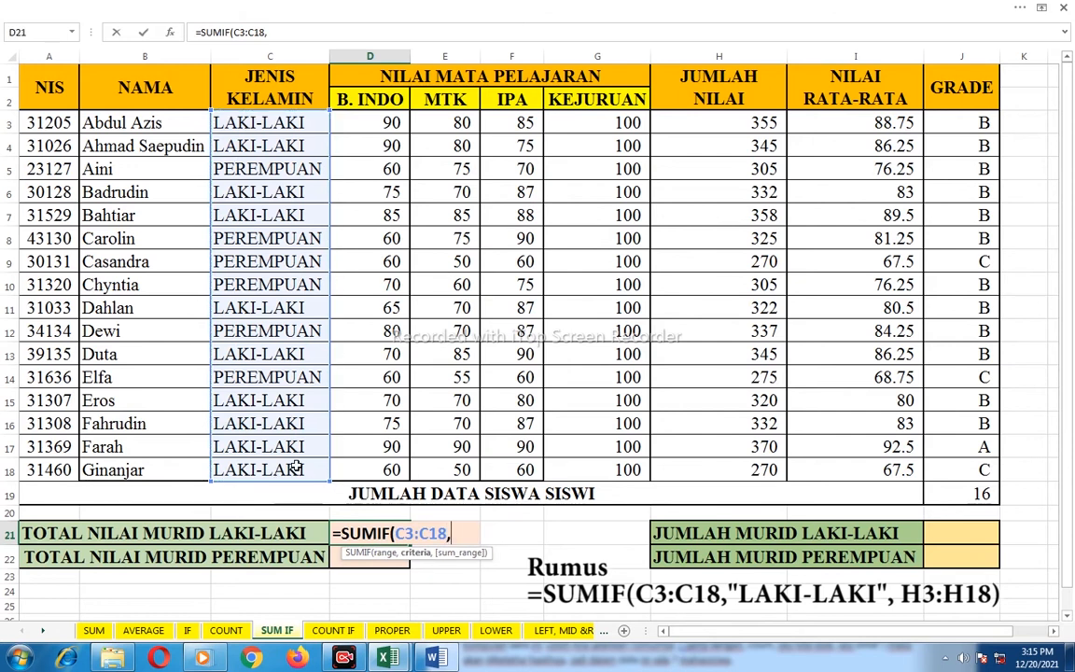
type("\"LAKI")
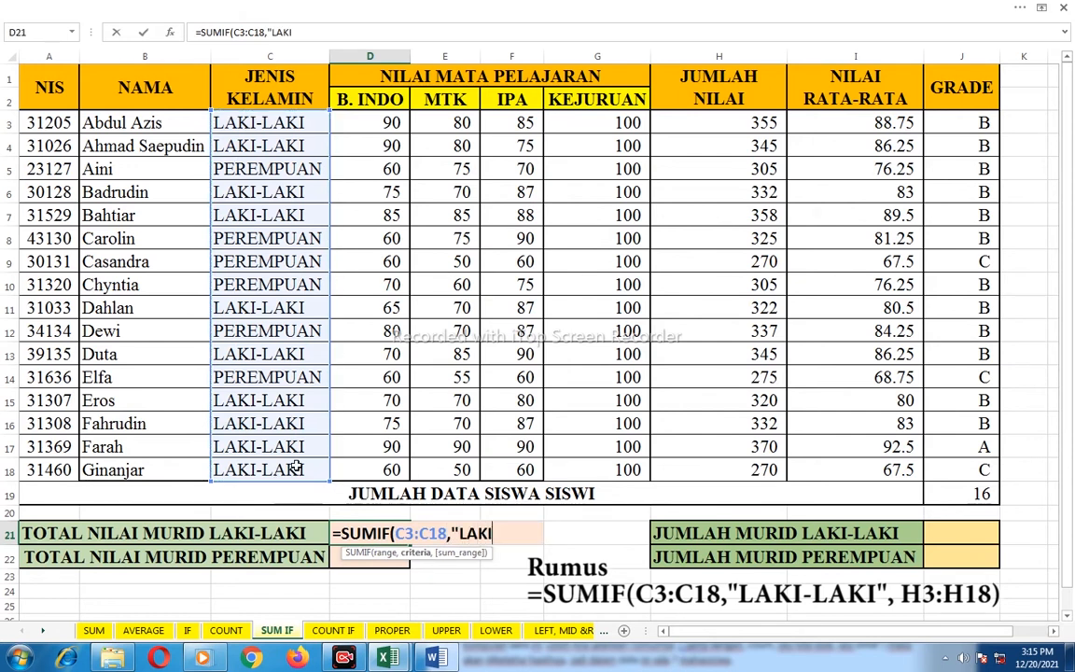
type("-LAKI\",")
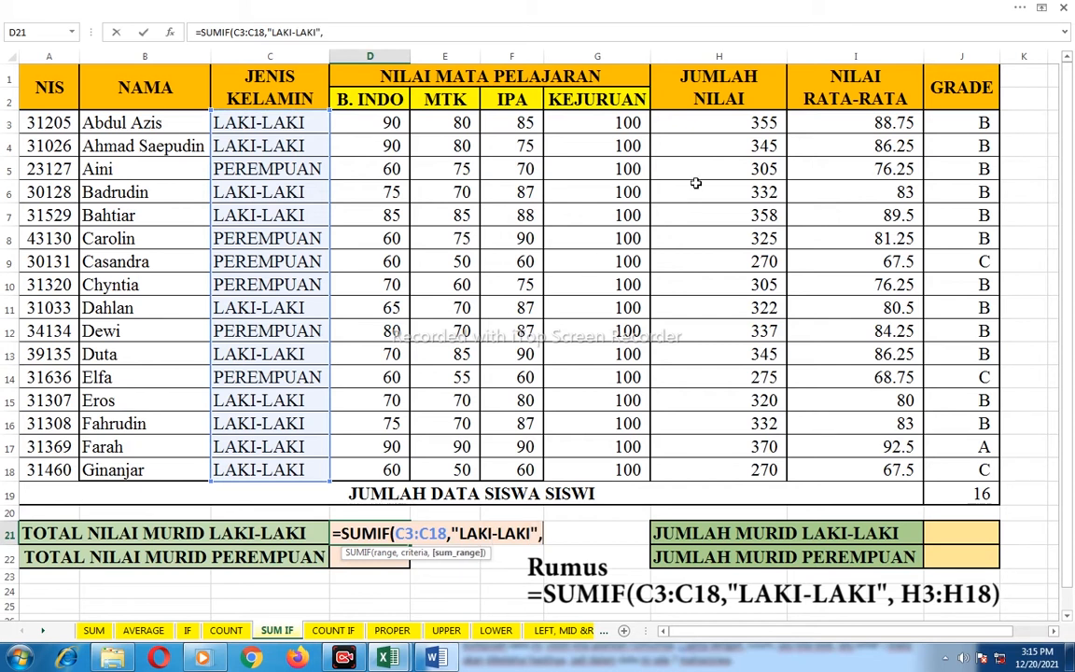
left_click_drag(719, 124, 739, 466)
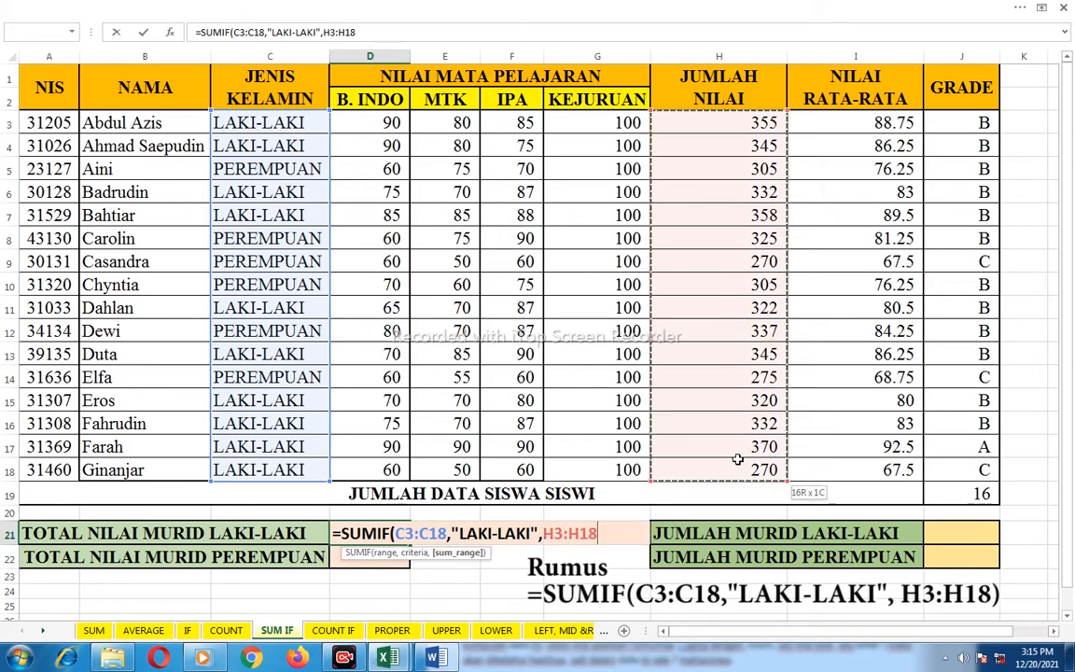
key("Return")
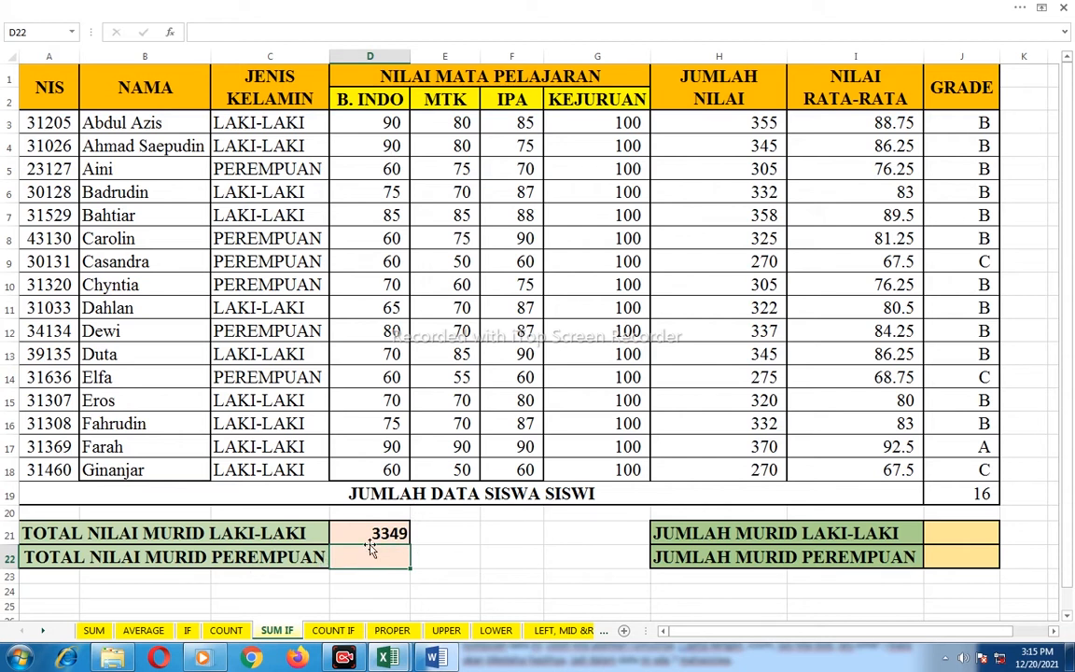
Step: Total the female students' scores in D22 with =SUMIF(C3:C18,"PEREMPUAN",H3:H18)
type("=")
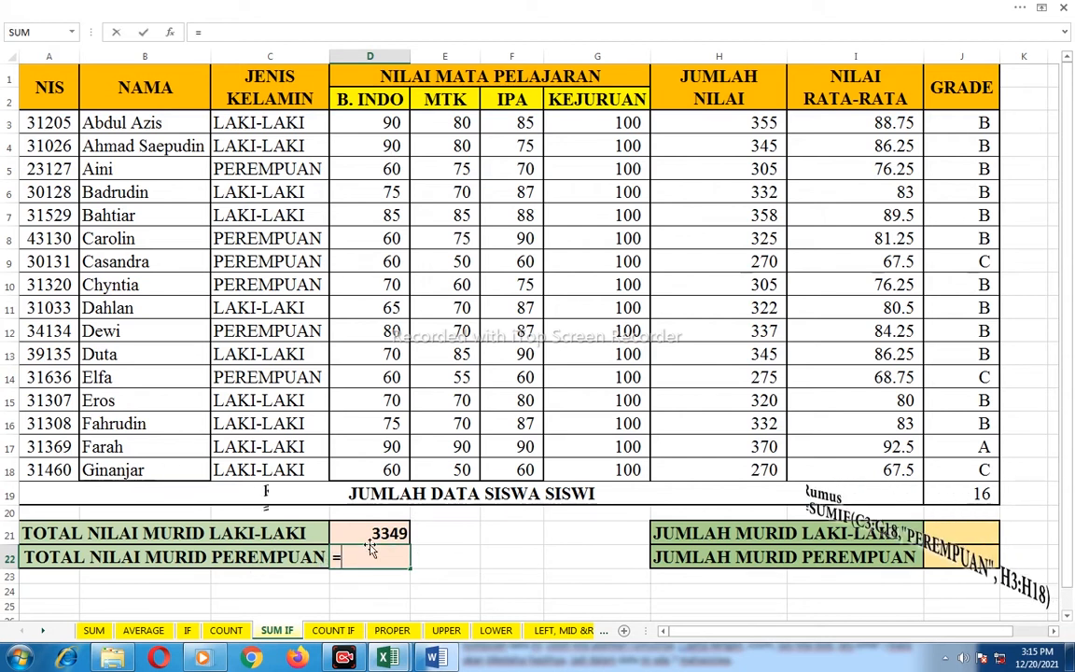
type("SUMIF")
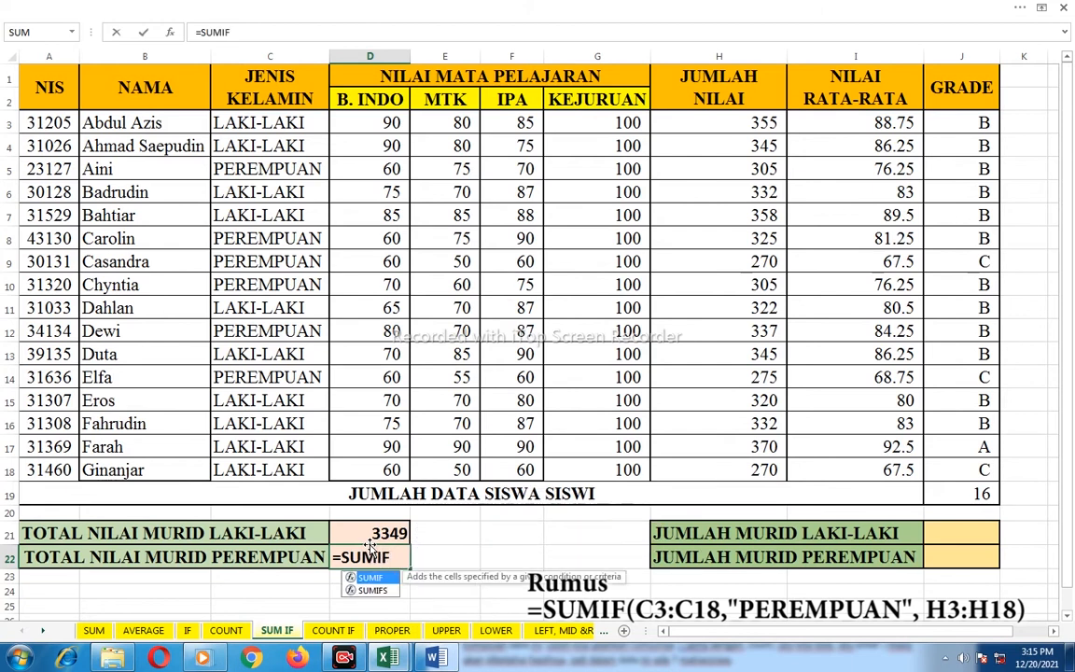
type("(")
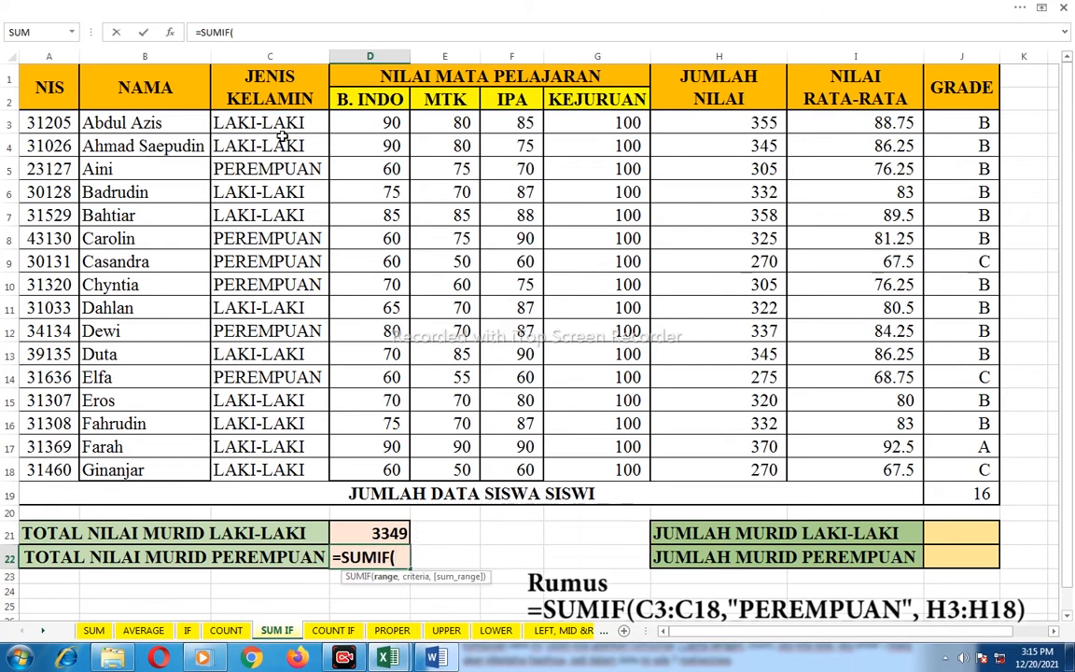
left_click(254, 123)
left_click_drag(286, 169, 271, 471)
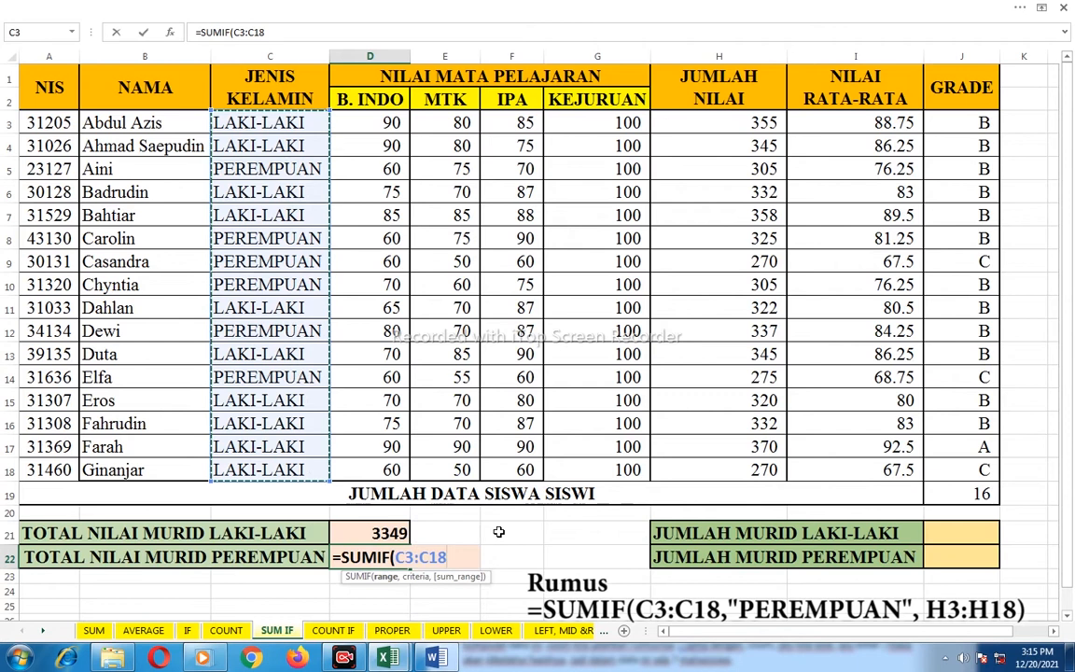
type(",\"PE")
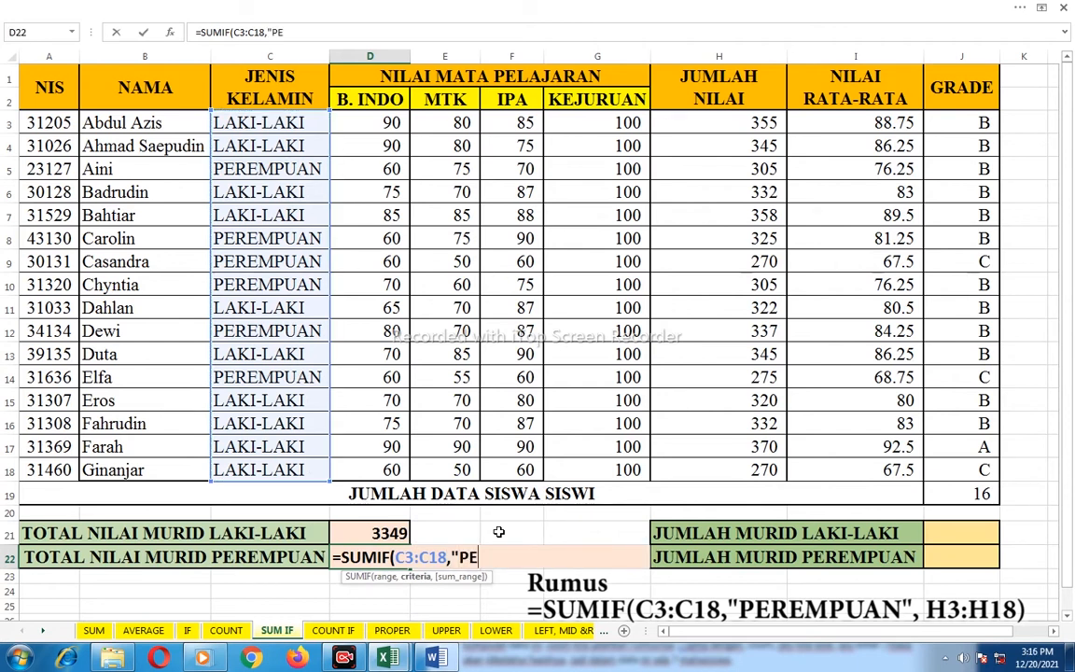
type("REMP")
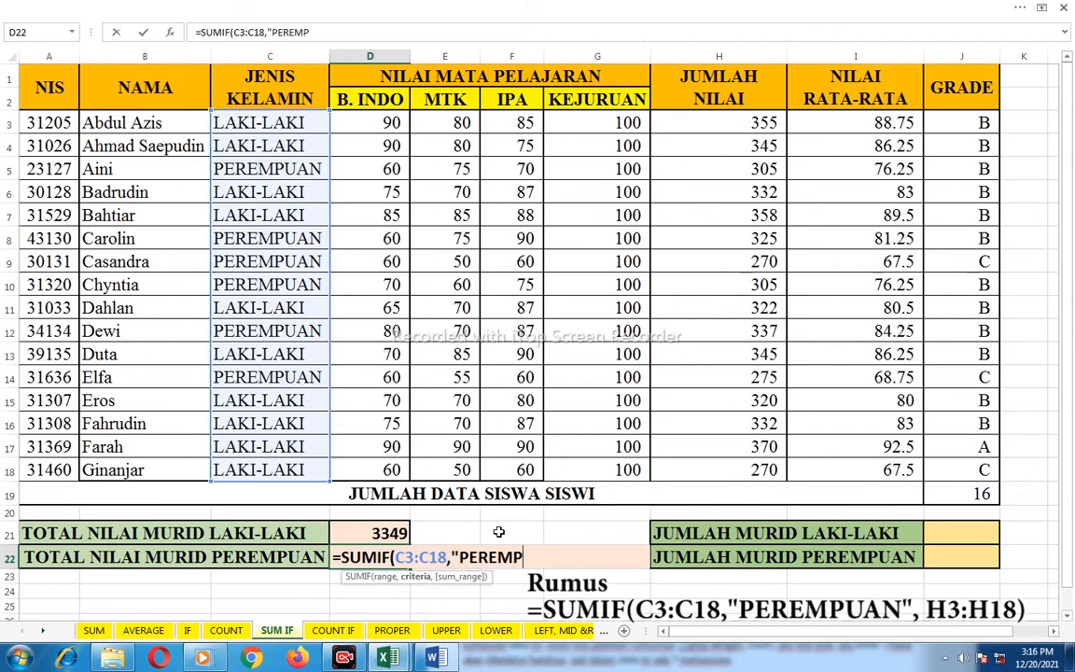
type("UAN\",")
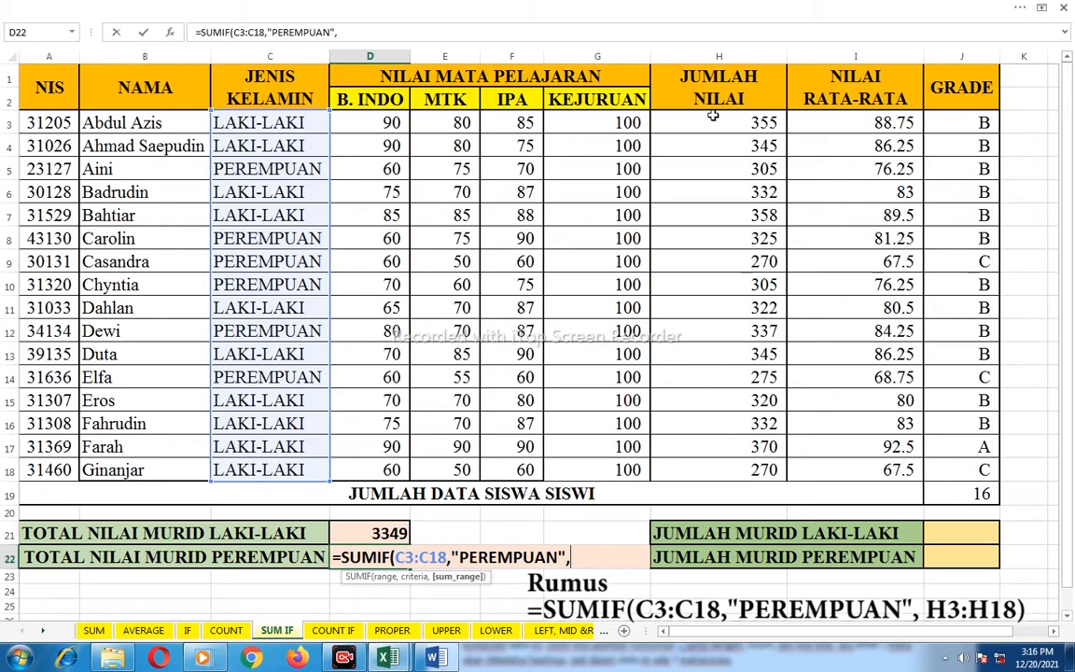
left_click_drag(713, 116, 765, 470)
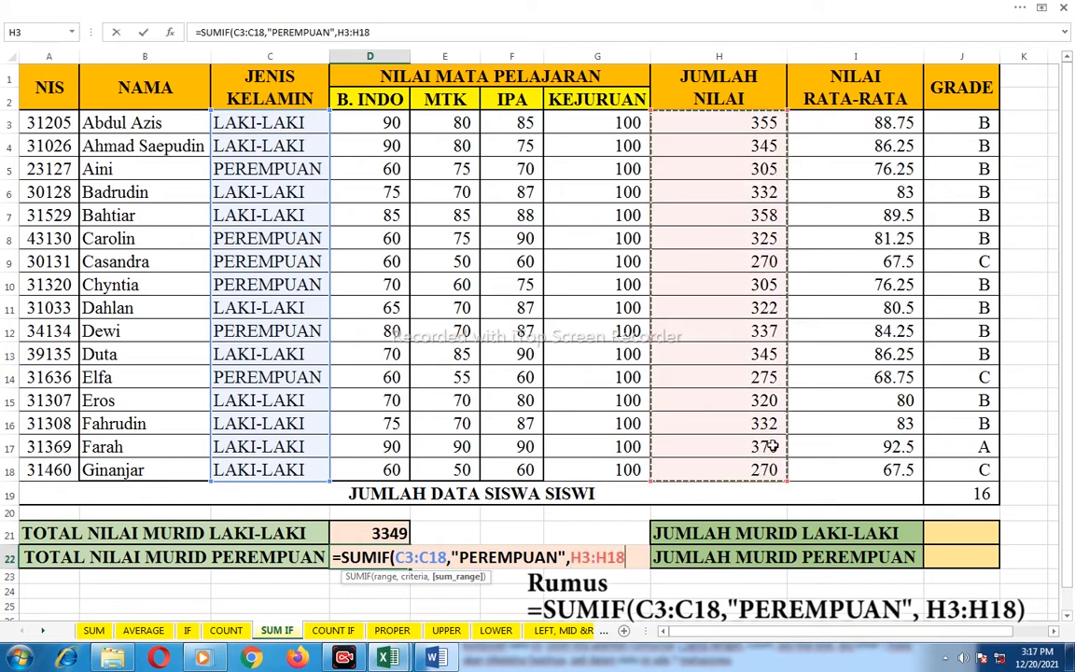
key("Return")
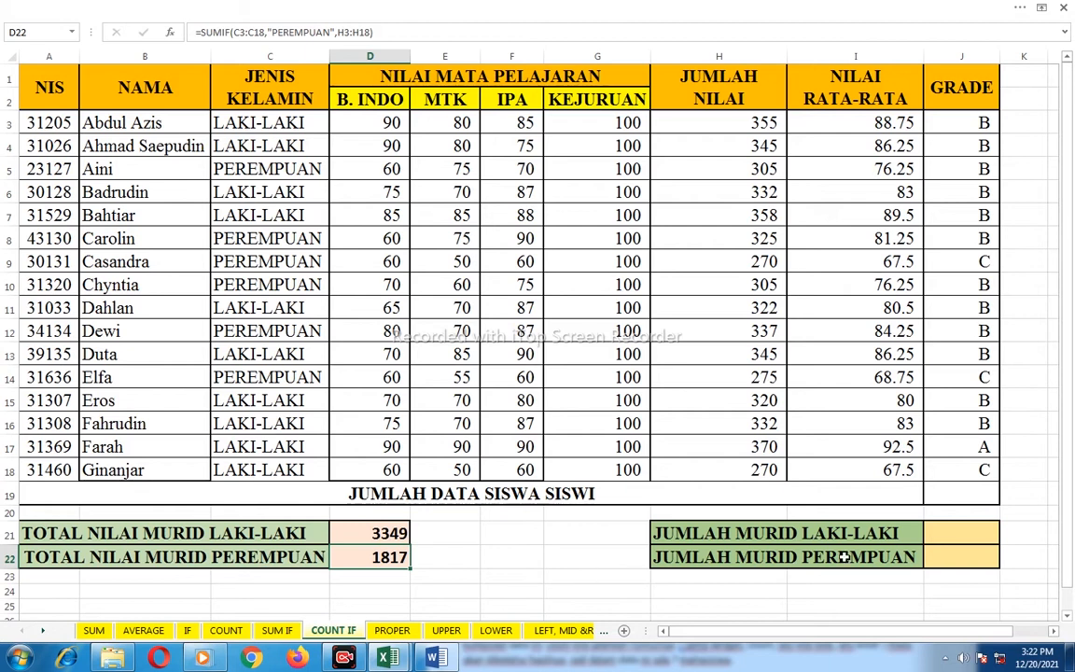
Step: On the COUNT IF sheet, count the male students in J21 with =COUNTIF(C3:C18,"LAKI-LAKI")
left_click(955, 525)
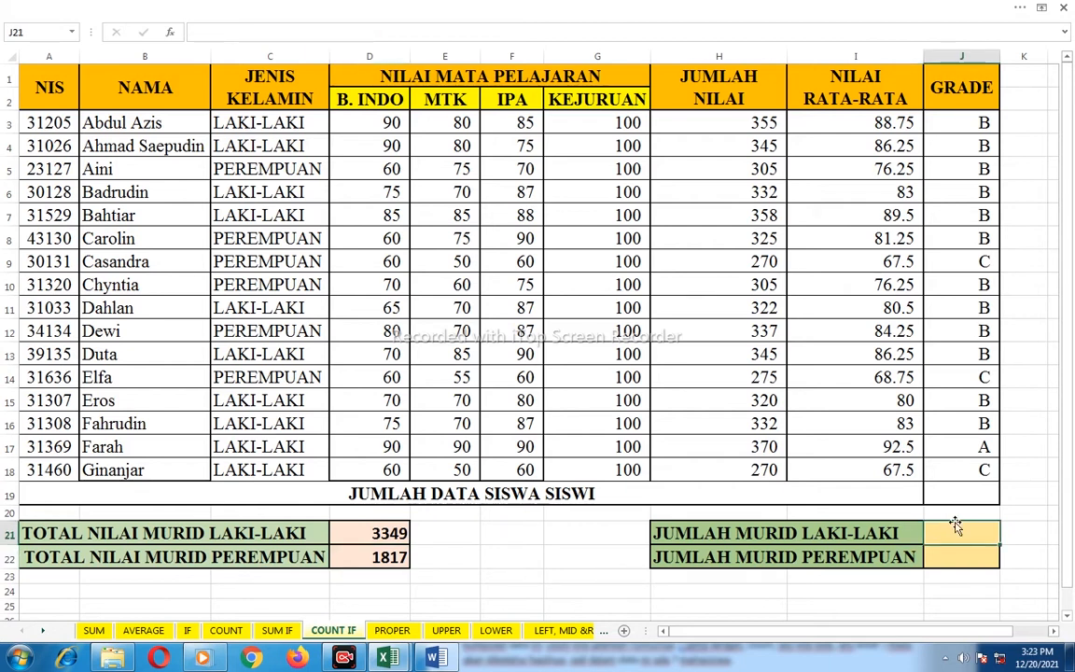
type("=COUNTIF")
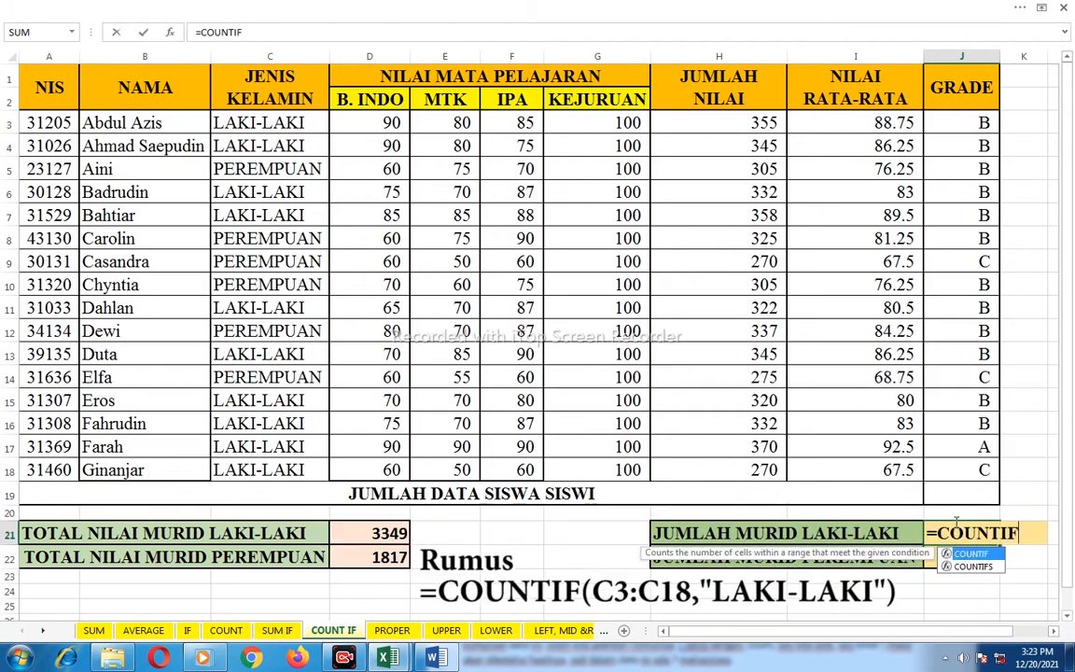
type("(")
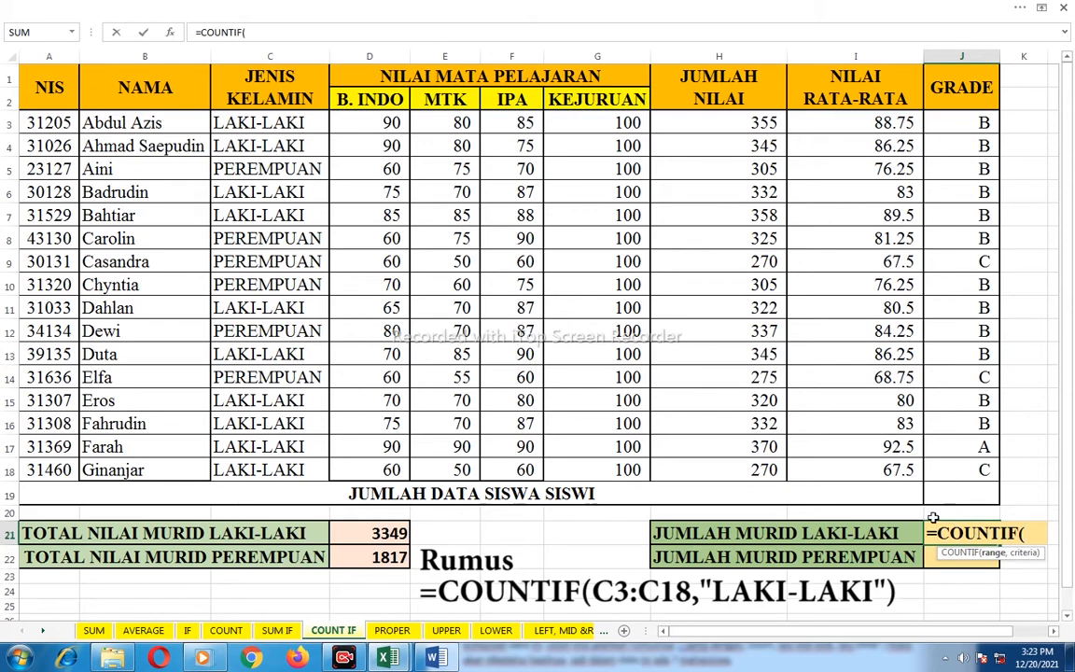
left_click_drag(266, 124, 265, 470)
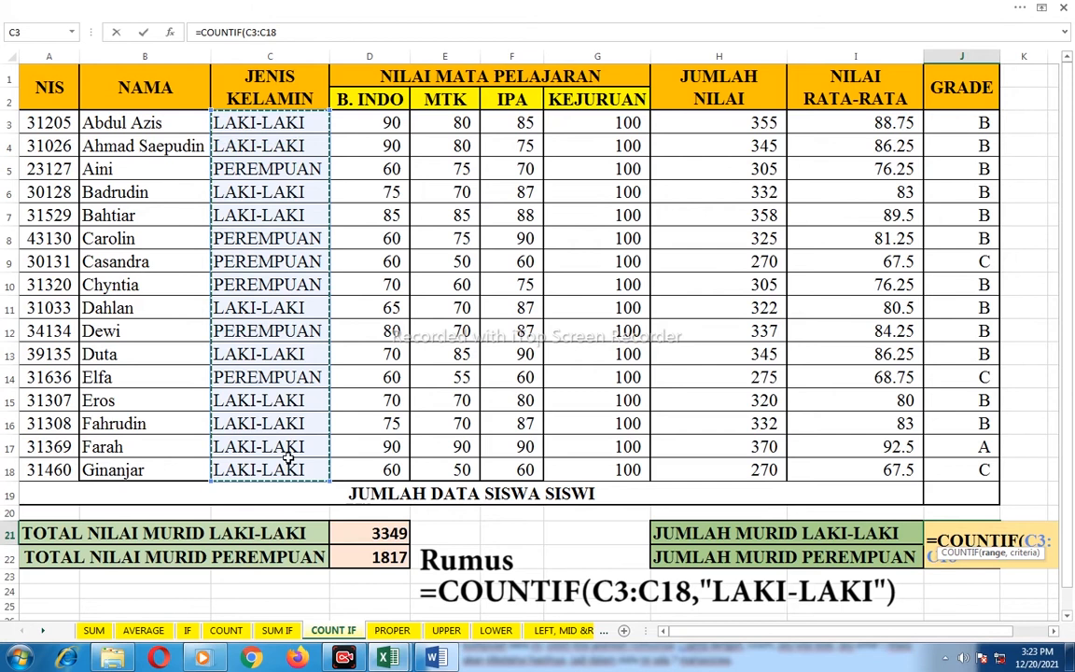
type(",")
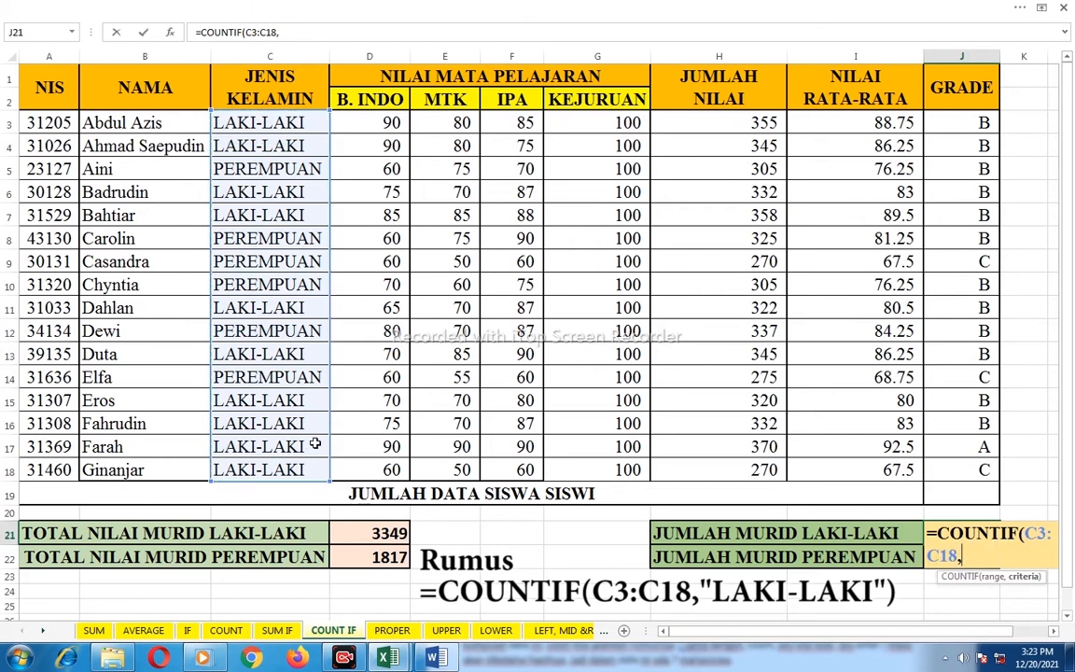
type("\"LAKI-LAKI")
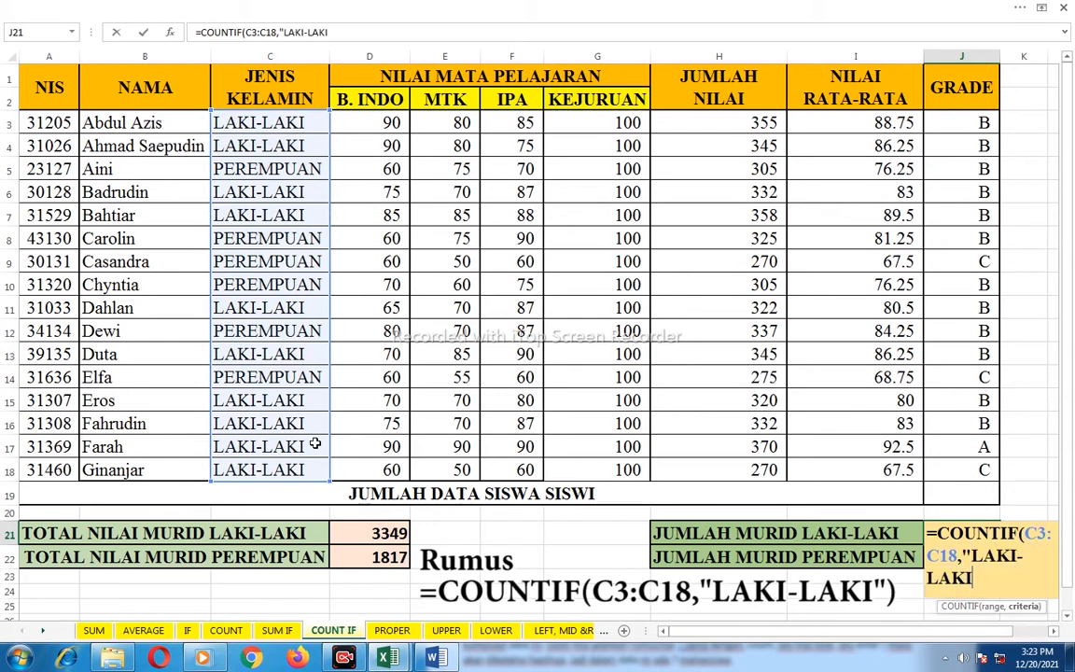
type("\")")
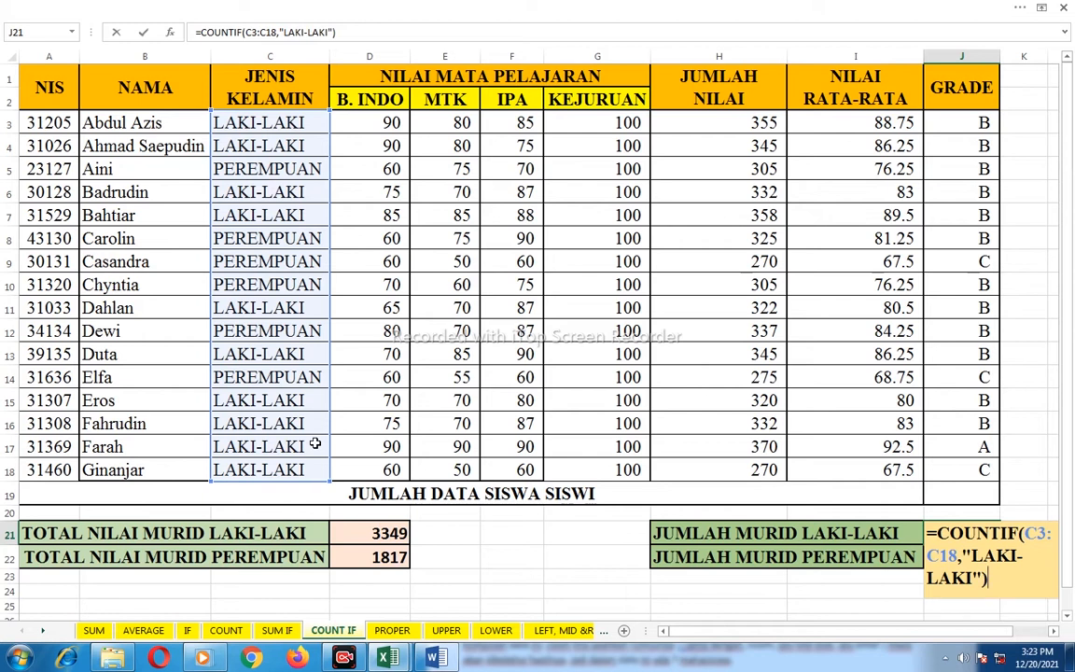
key("Return")
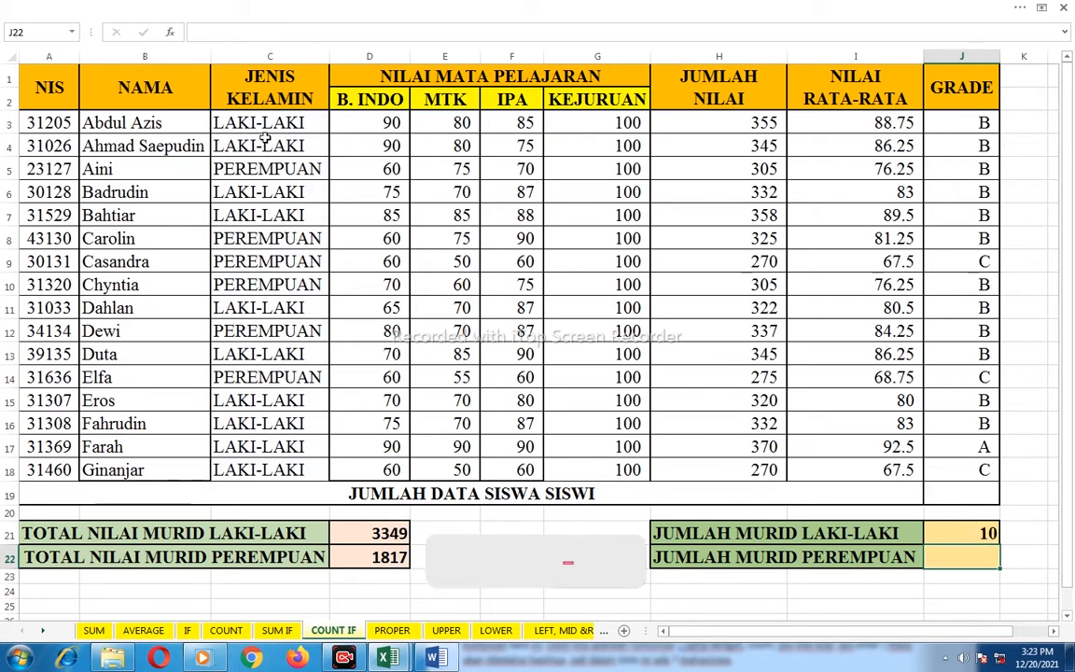
Step: Go through the LAKI-LAKI entries of the JENIS KELAMIN column one by one to check the male student count
left_click(290, 119)
left_click(287, 145)
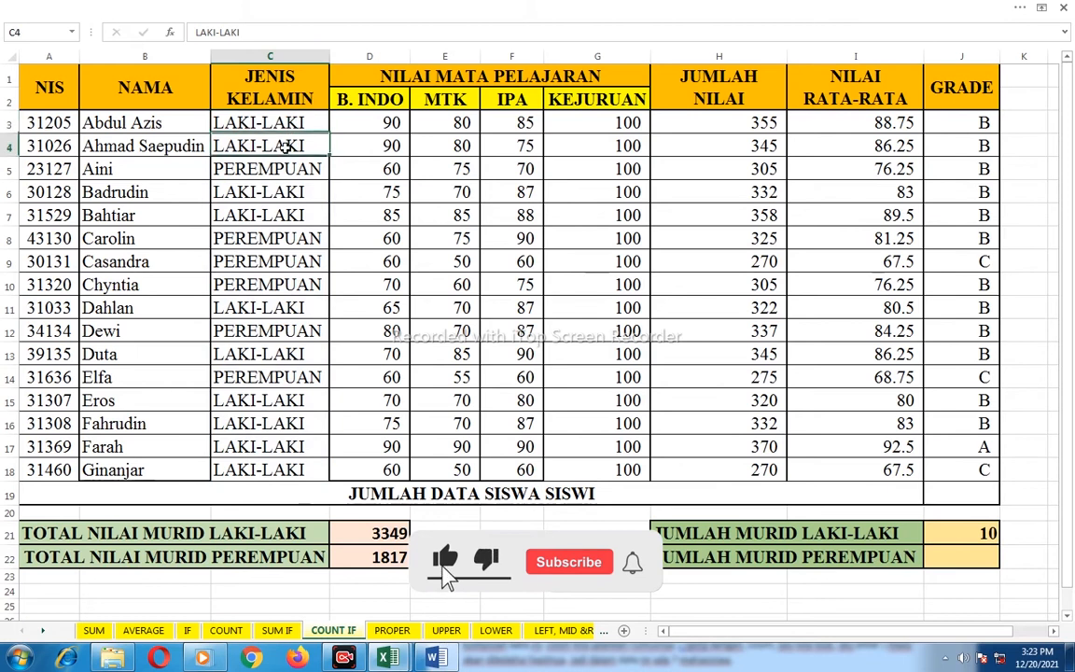
left_click(283, 196)
left_click(278, 215)
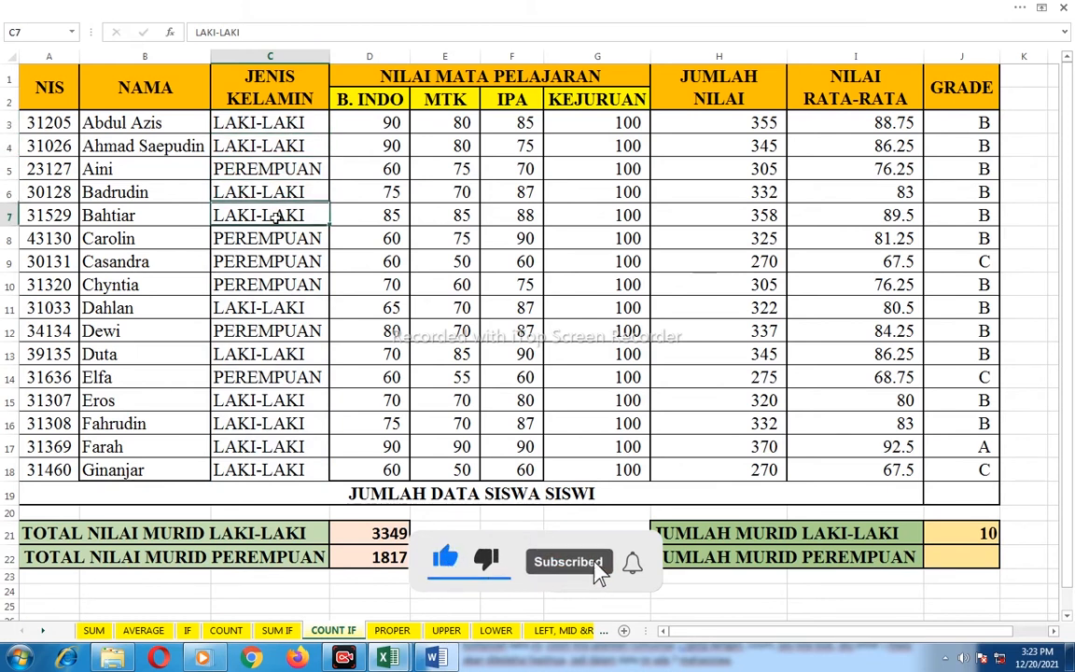
left_click(279, 307)
left_click(279, 358)
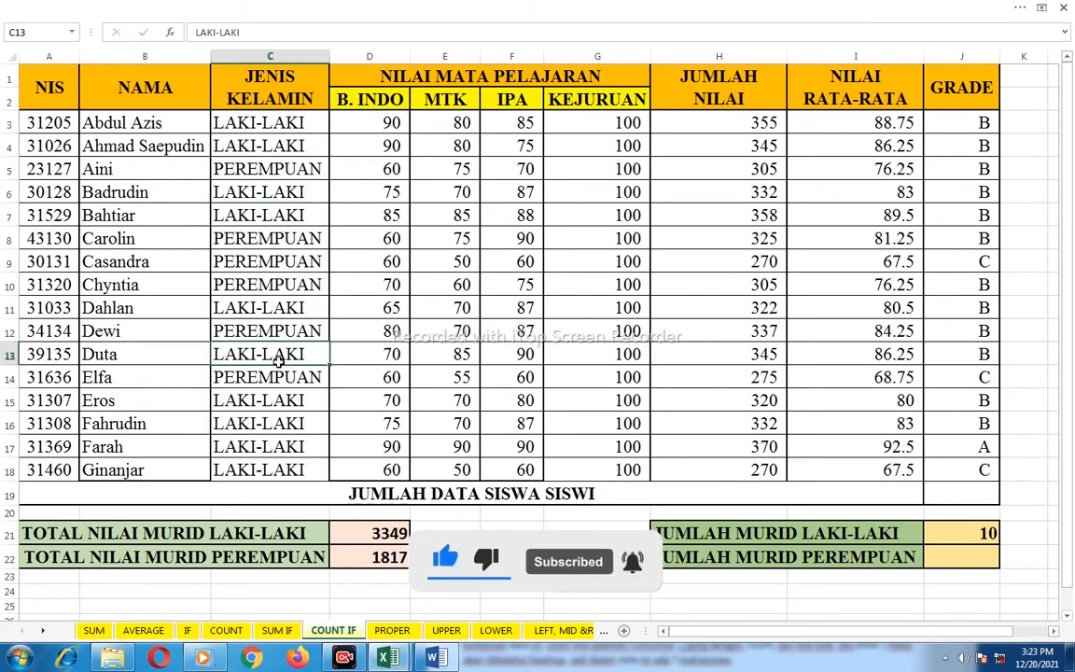
left_click(278, 423)
left_click(278, 447)
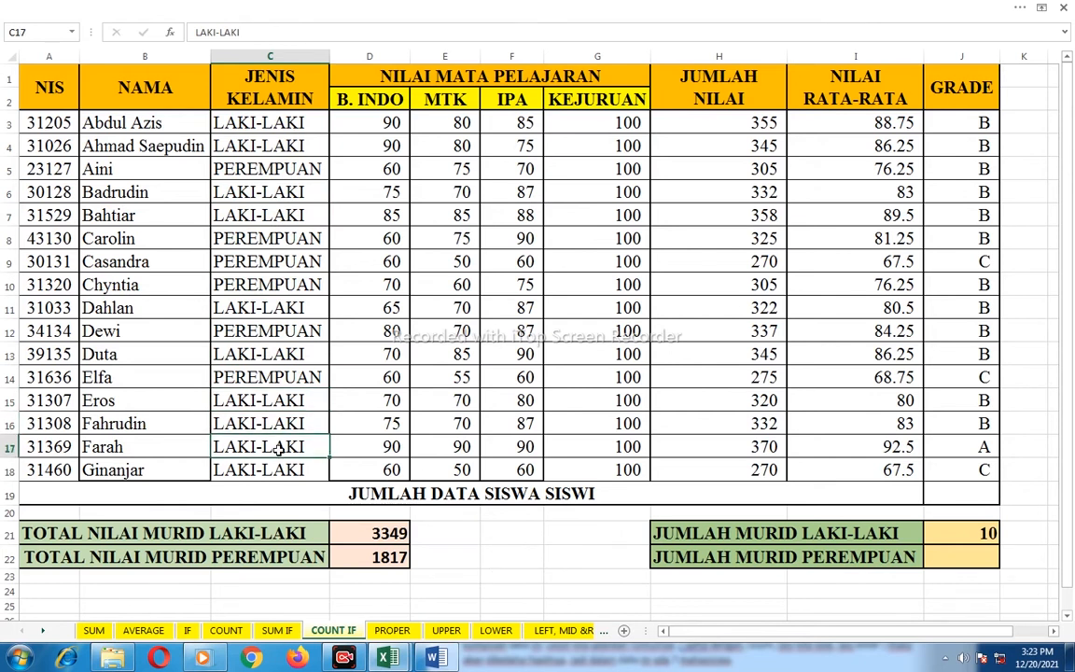
left_click(281, 469)
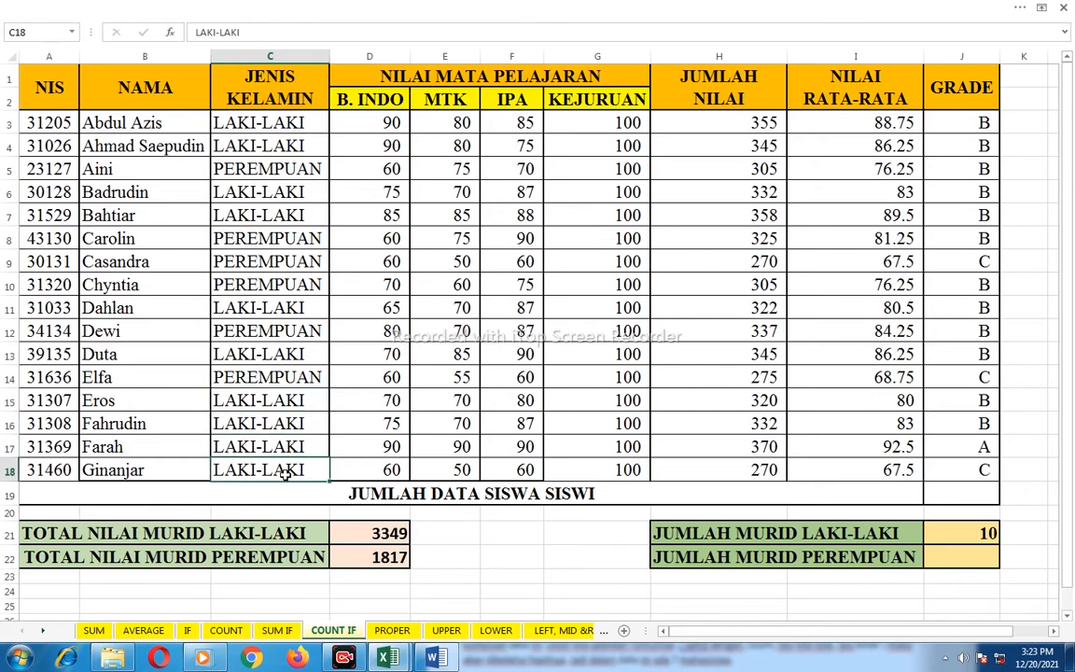
Step: Count the female students in J22 with =COUNTIF(C3:C18,"PEREMPUAN")
left_click(954, 560)
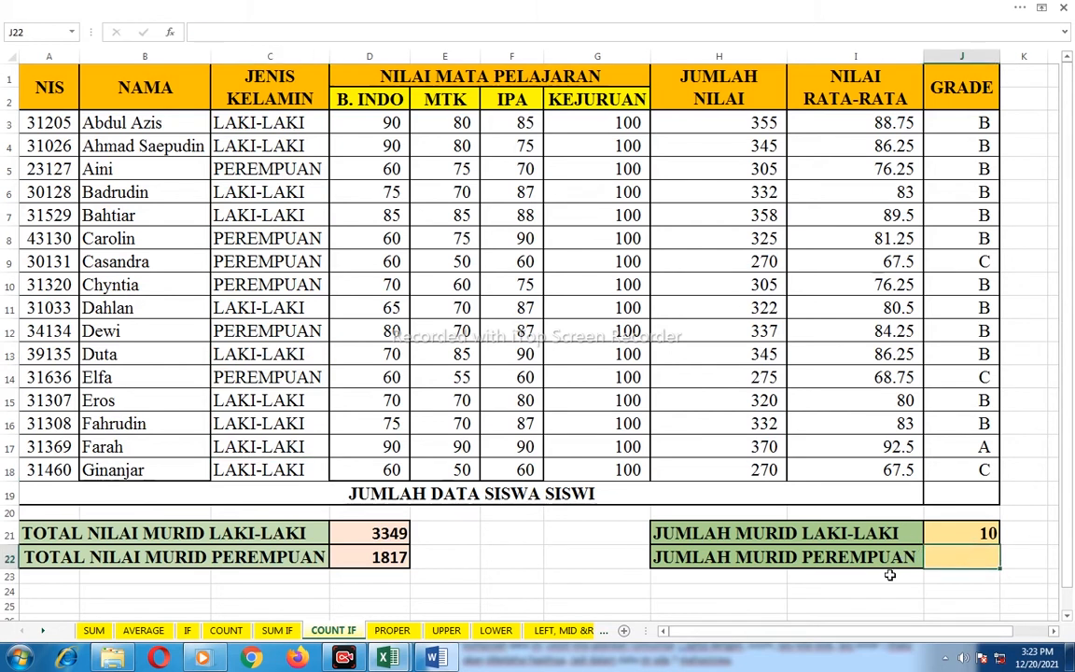
type("=")
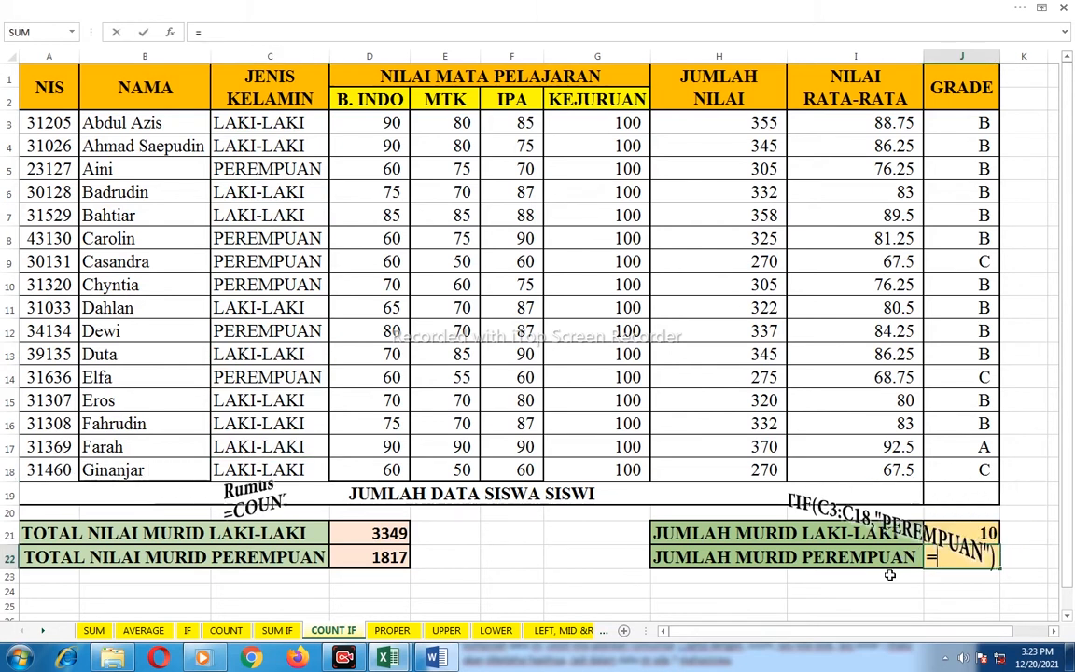
type("COUNT")
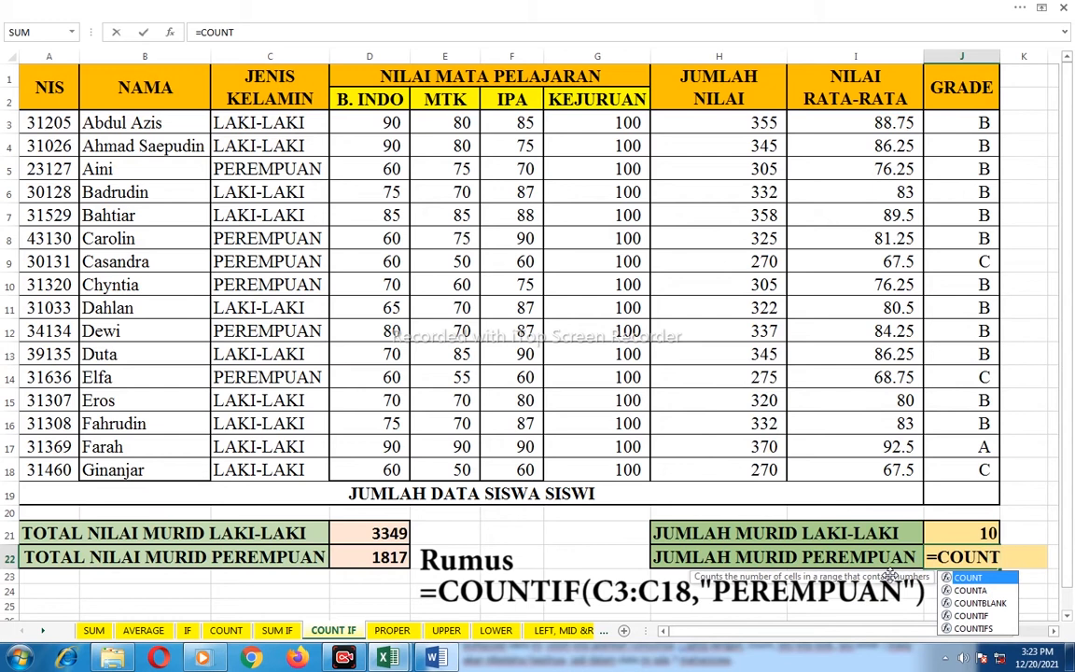
type("IF(")
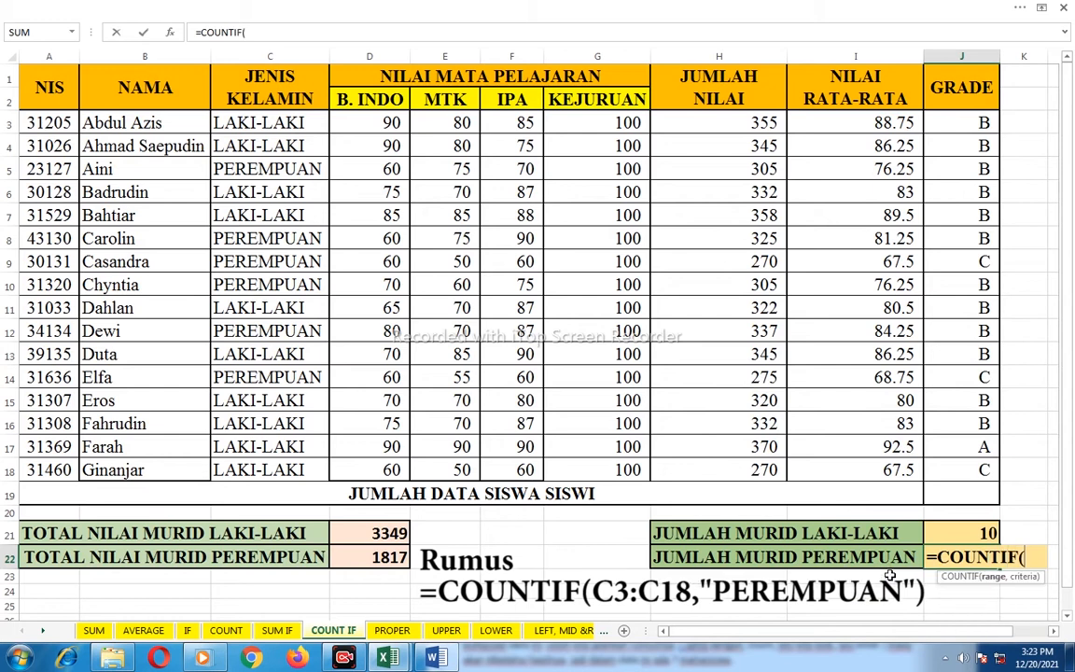
left_click(243, 116)
left_click_drag(271, 150, 291, 472)
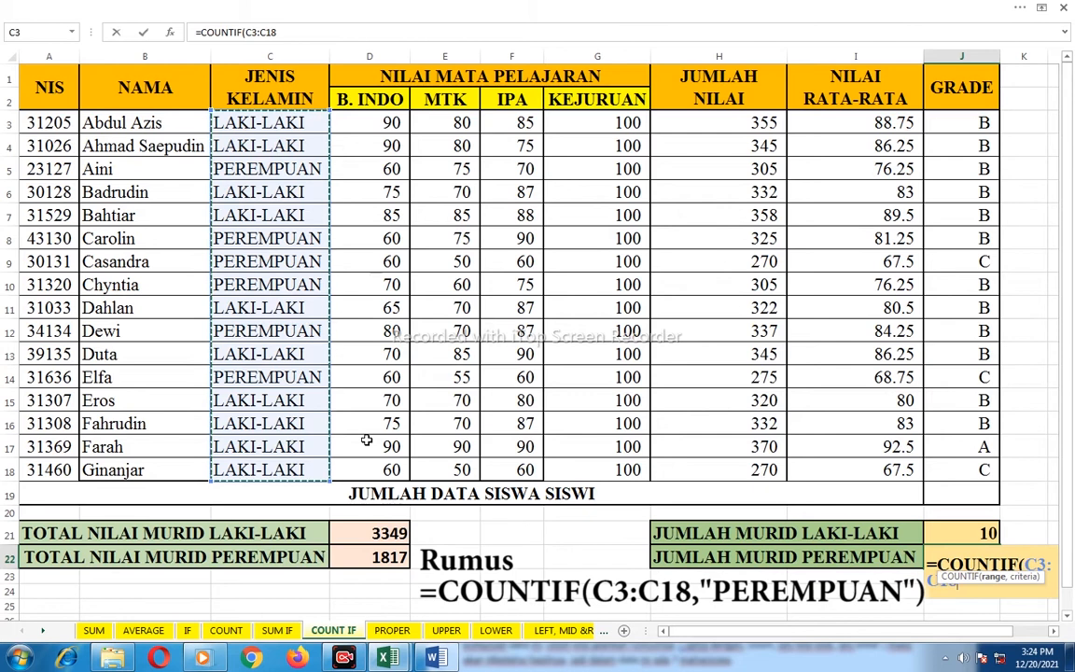
type(",\"PEREMPUAN")
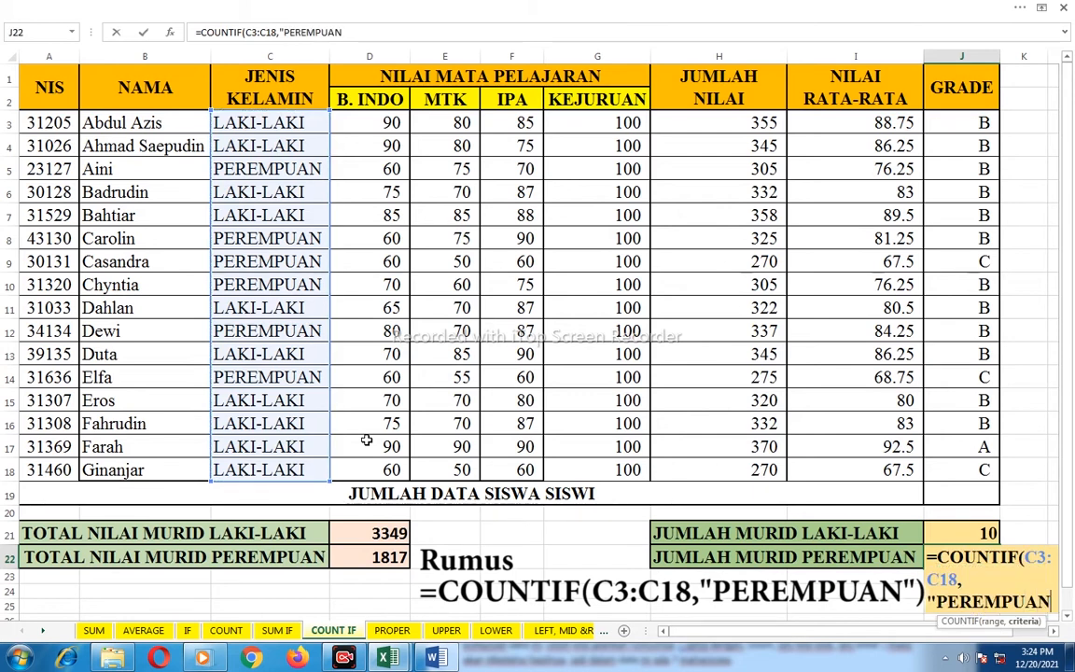
type("\")")
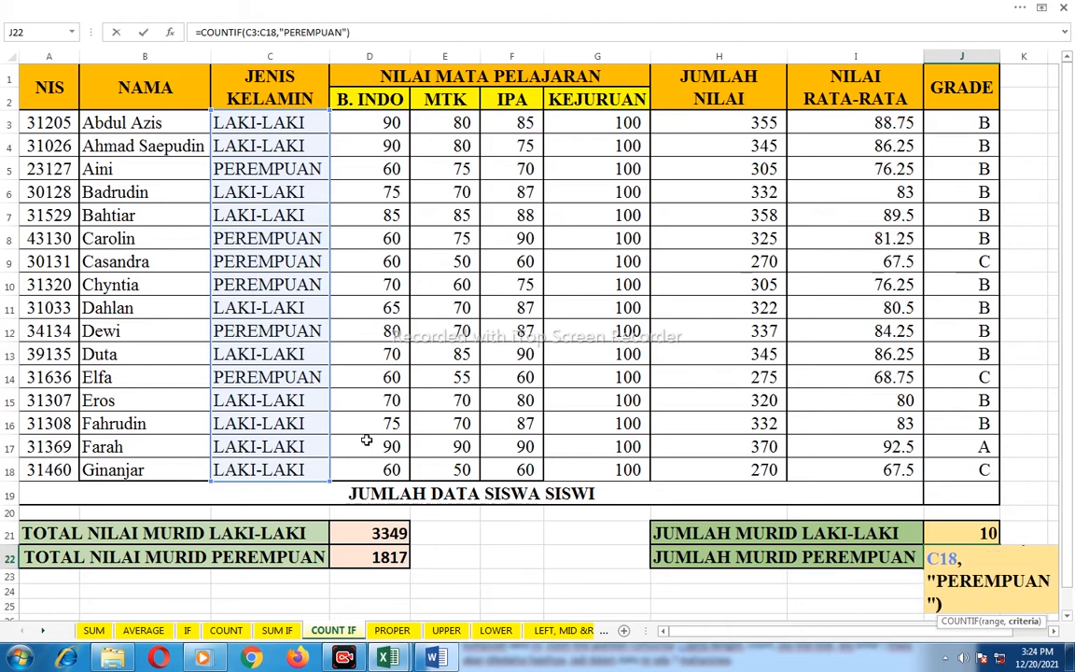
key("Return")
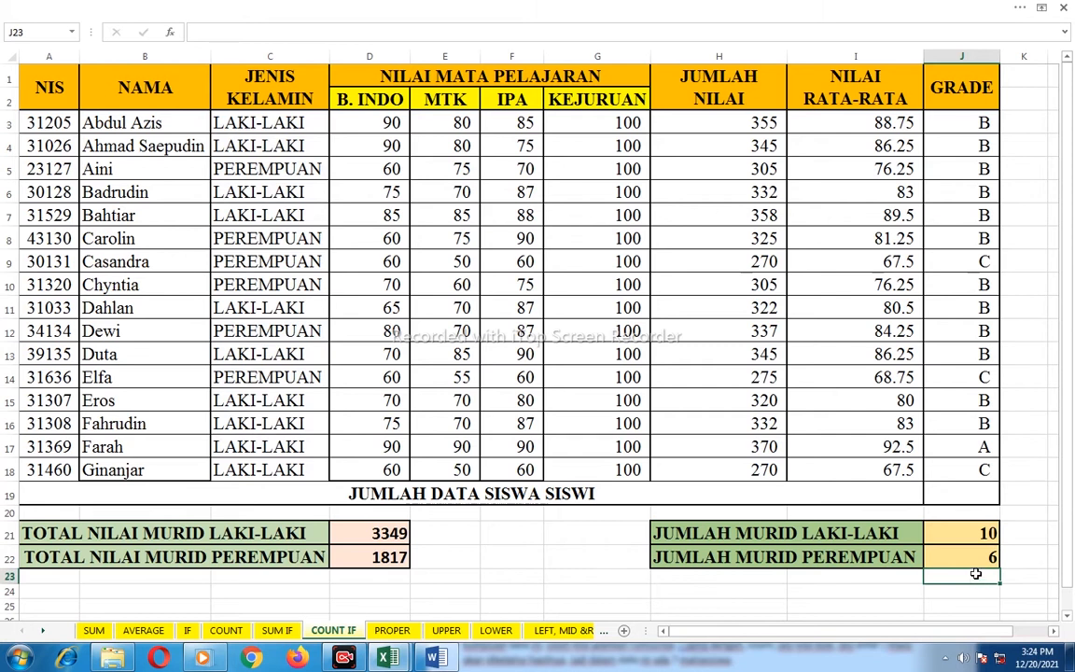
Step: Go through the PEREMPUAN entries of the JENIS KELAMIN column one by one to check the female student count
left_click(269, 167)
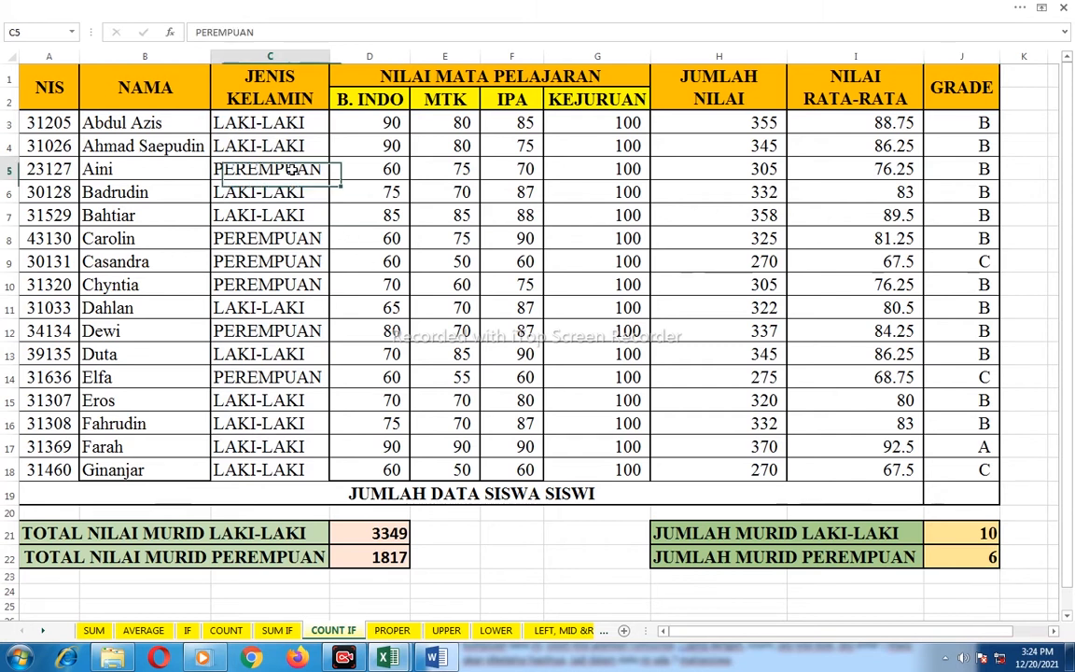
left_click(308, 239)
left_click(308, 263)
left_click(308, 286)
left_click(308, 332)
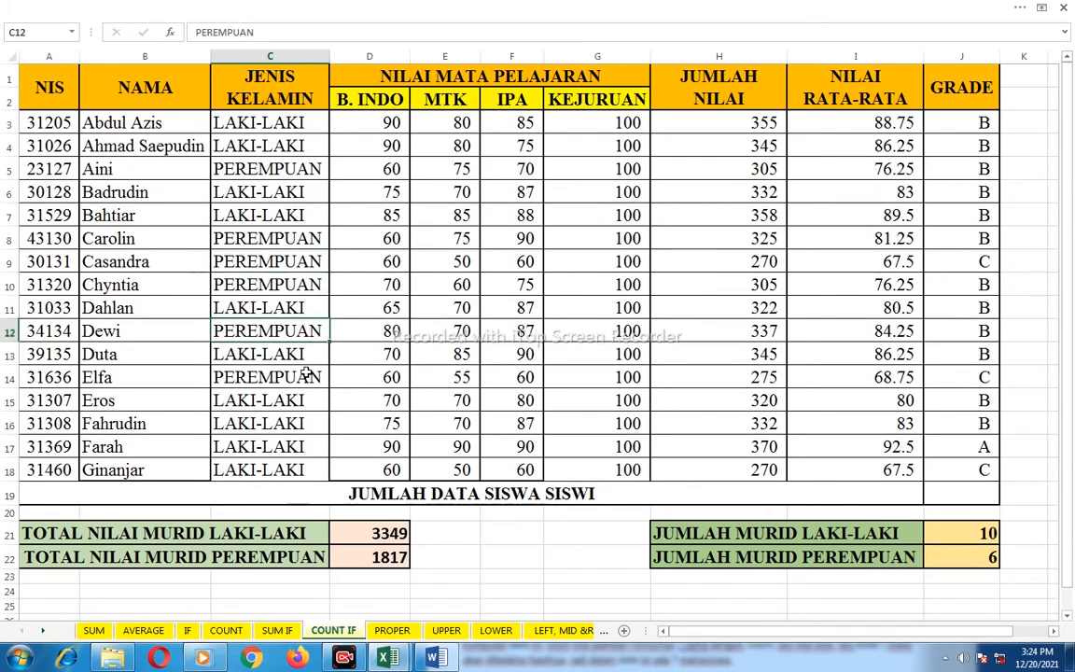
left_click(308, 377)
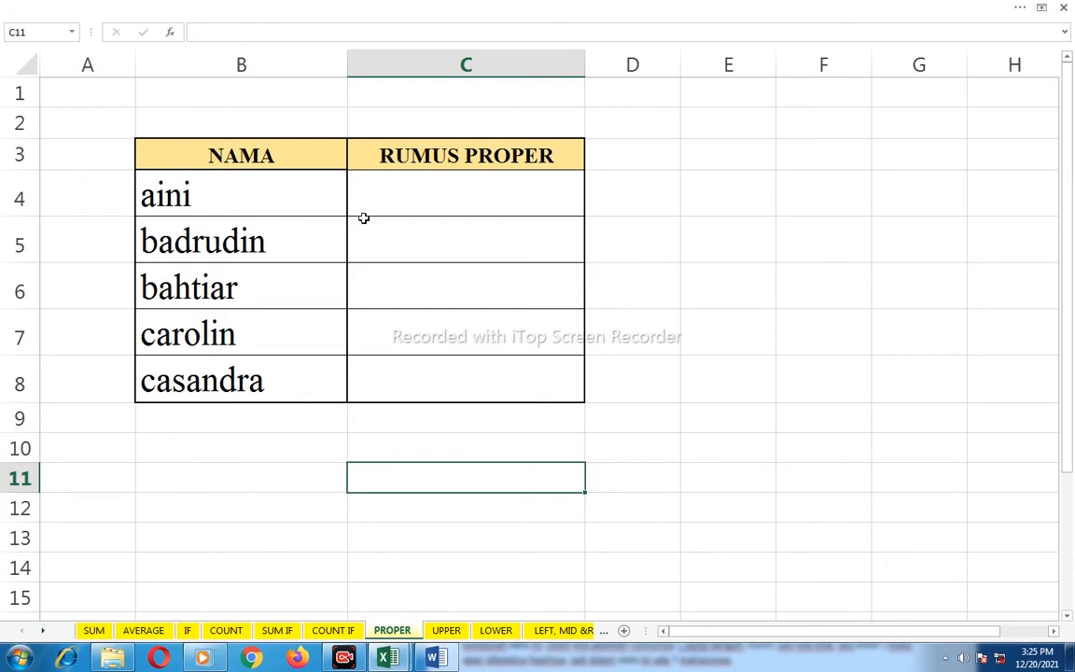
Step: On the PROPER sheet, capitalize the first letter of the first name by entering =PROPER(B4) in C4
left_click(413, 198)
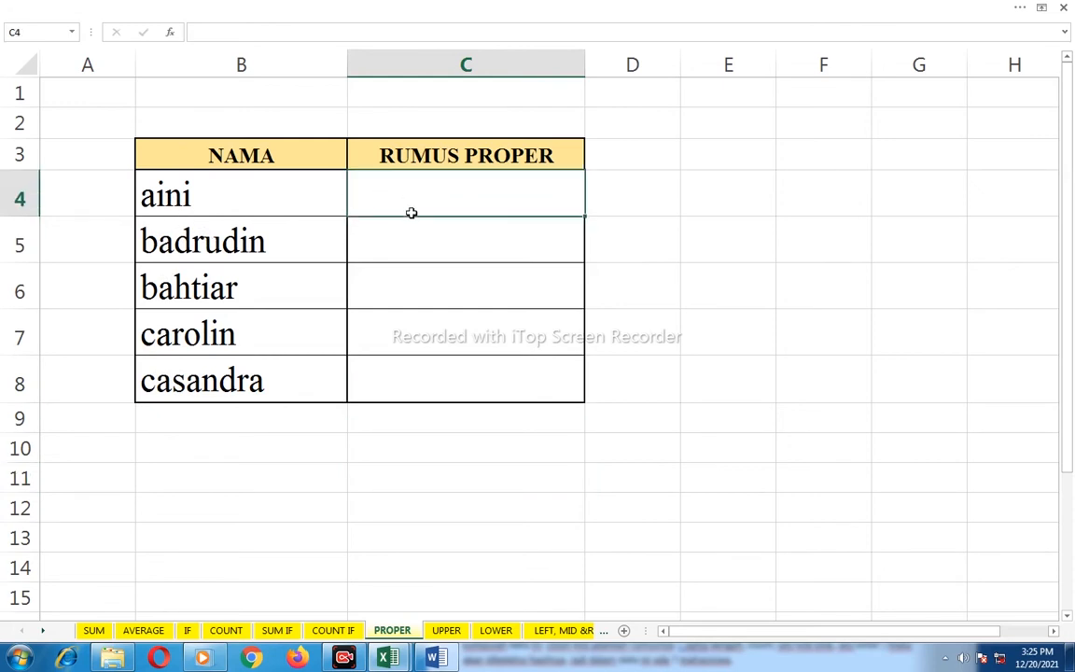
type("=PRO")
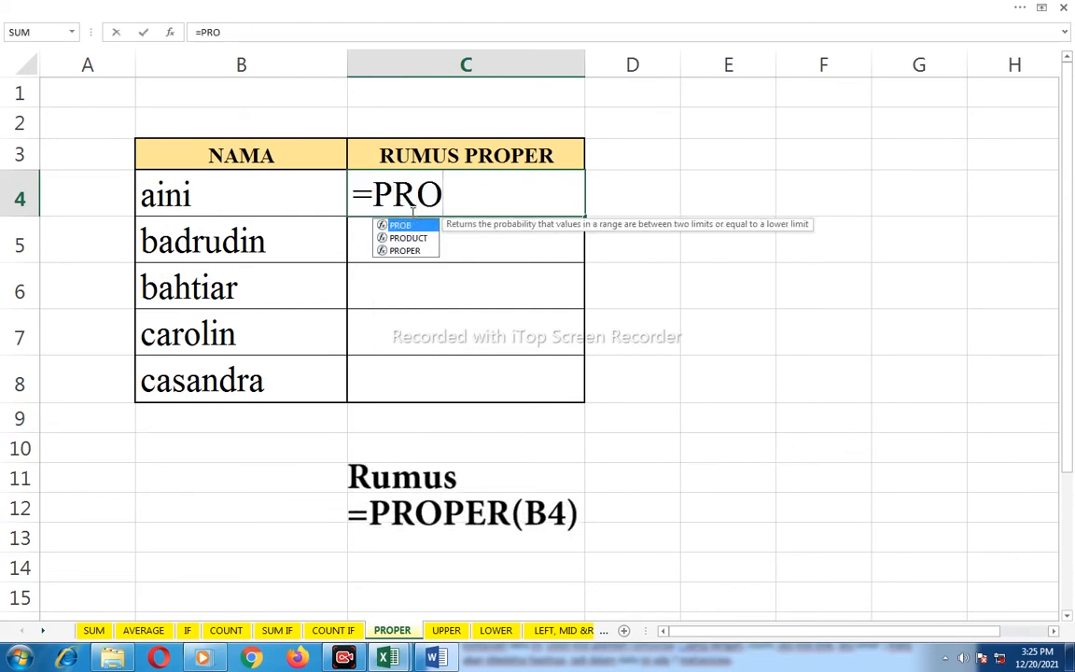
type("PER")
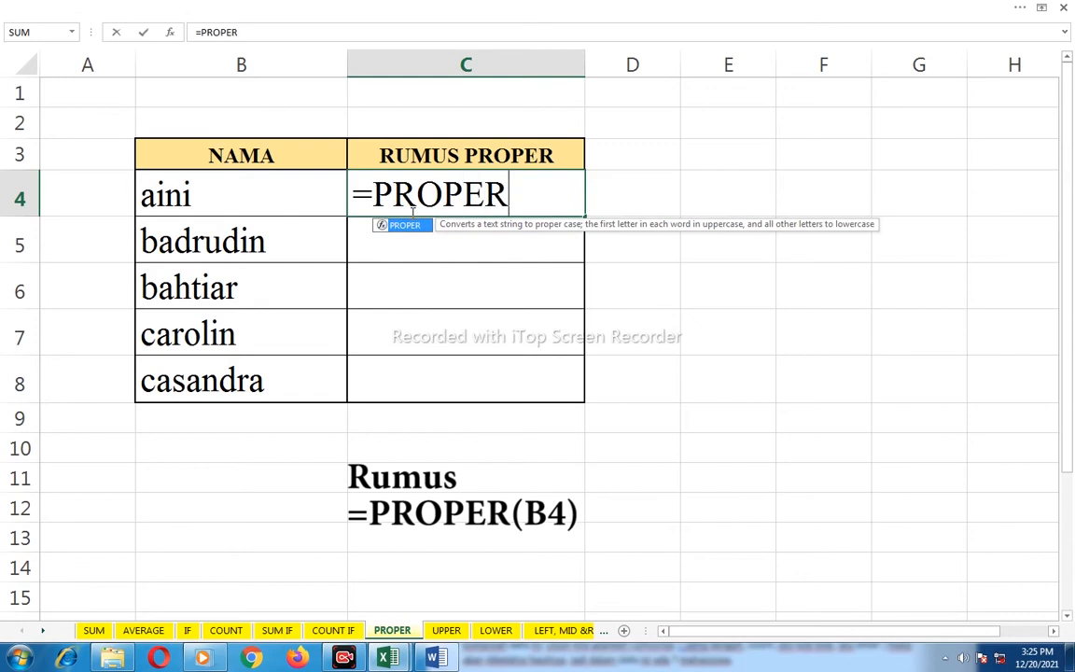
type("(")
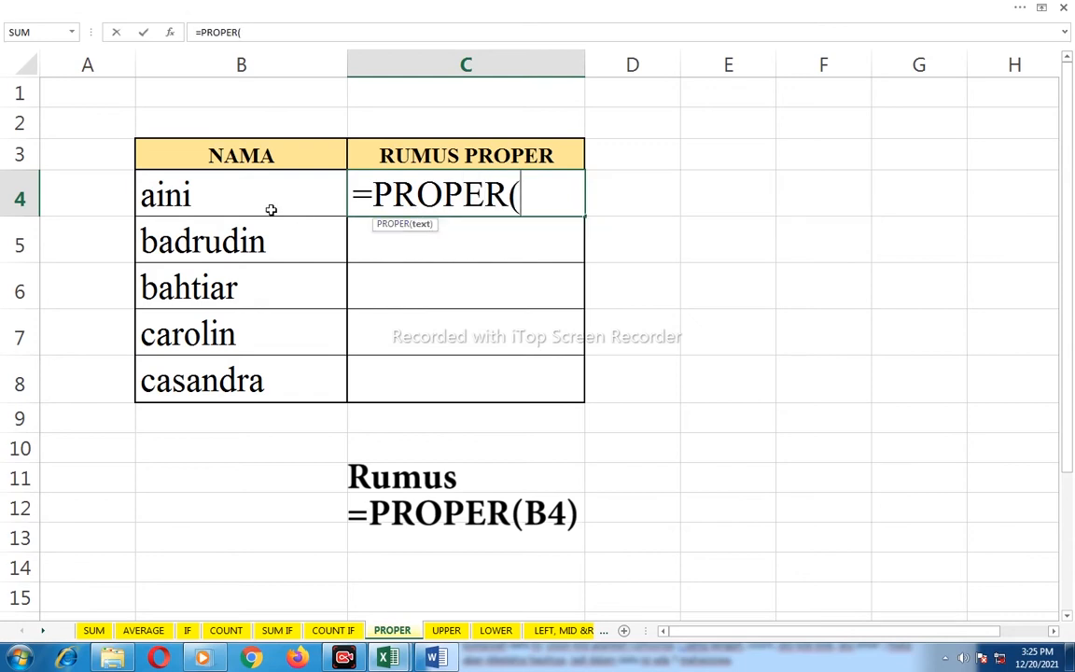
left_click(242, 199)
type(")")
key("Return")
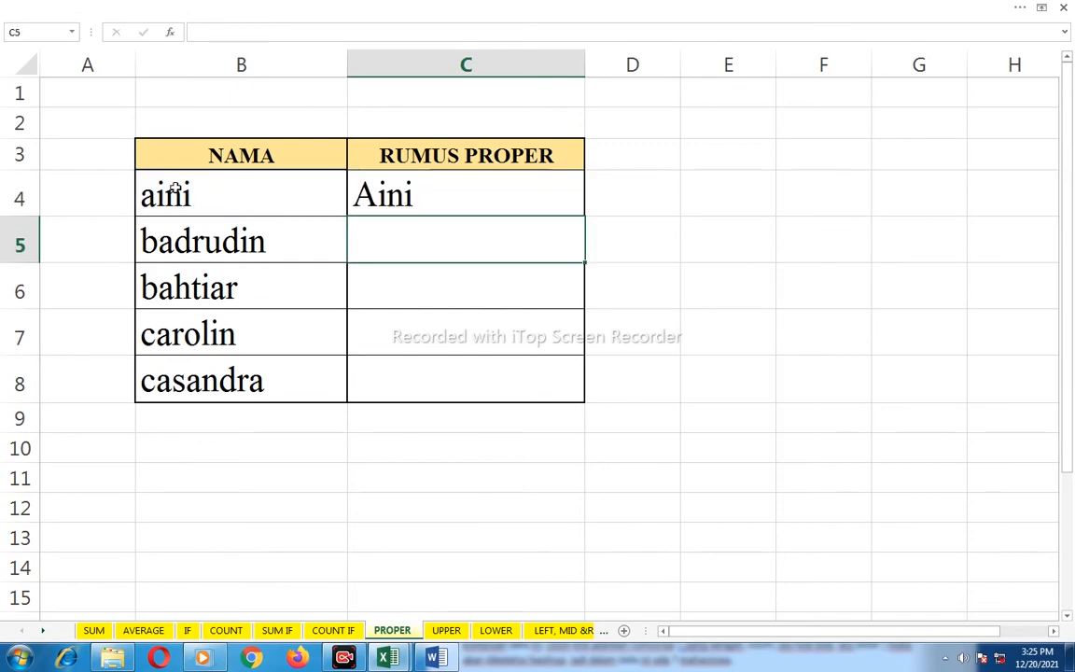
Step: Compare the original name in B4 with the result in C4, and fill the PROPER formula down to C8
left_click(362, 196)
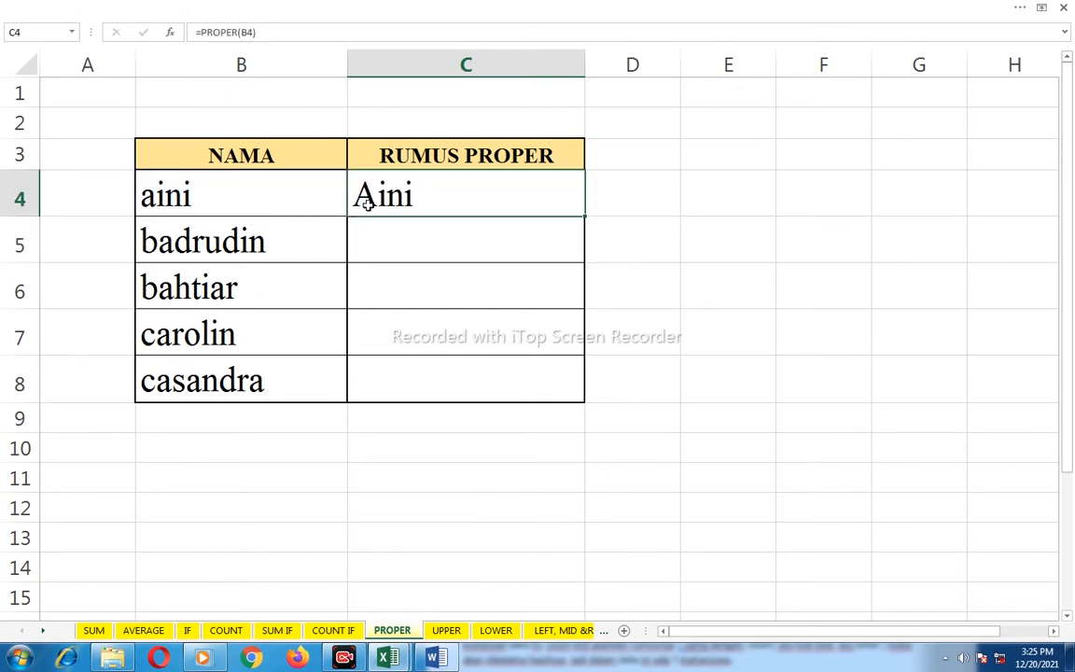
left_click(148, 198)
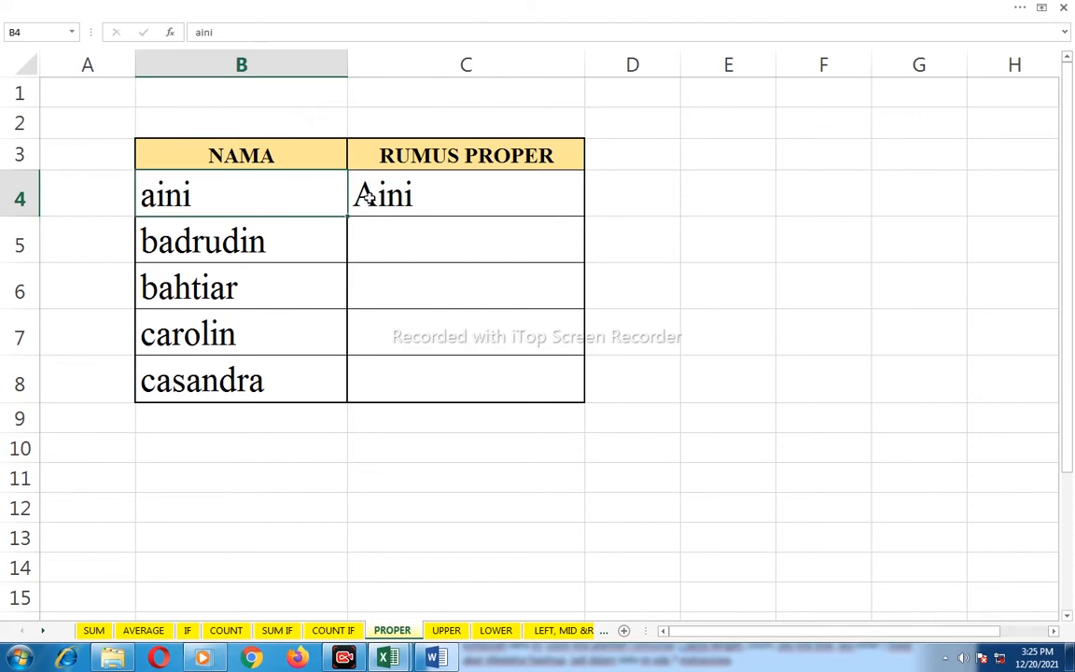
left_click(399, 238)
left_click(484, 188)
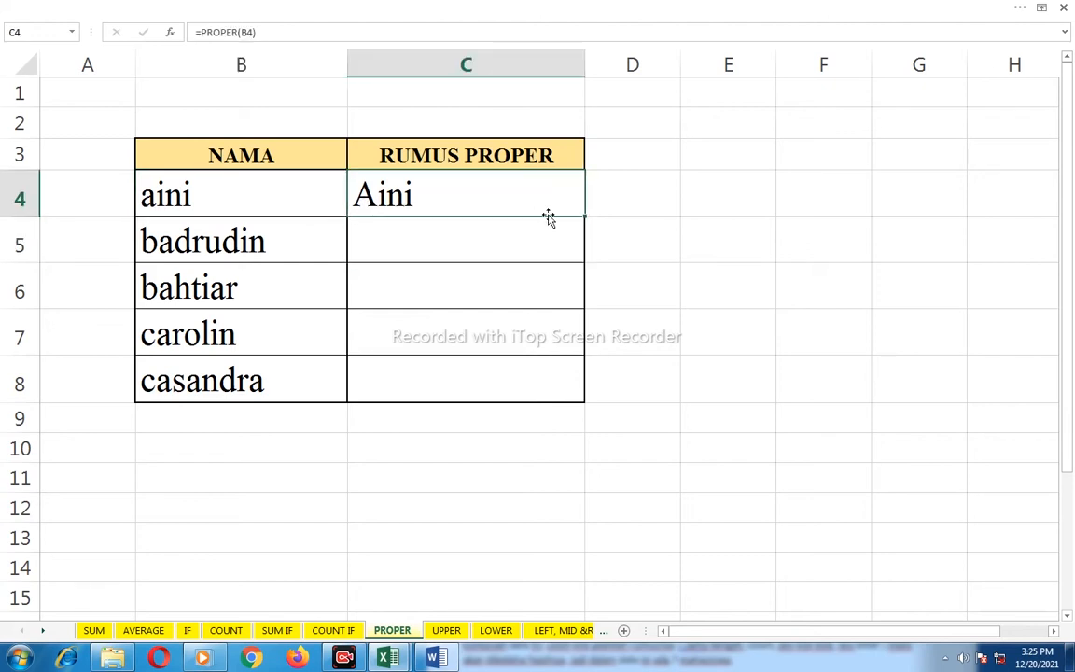
left_click_drag(586, 217, 581, 401)
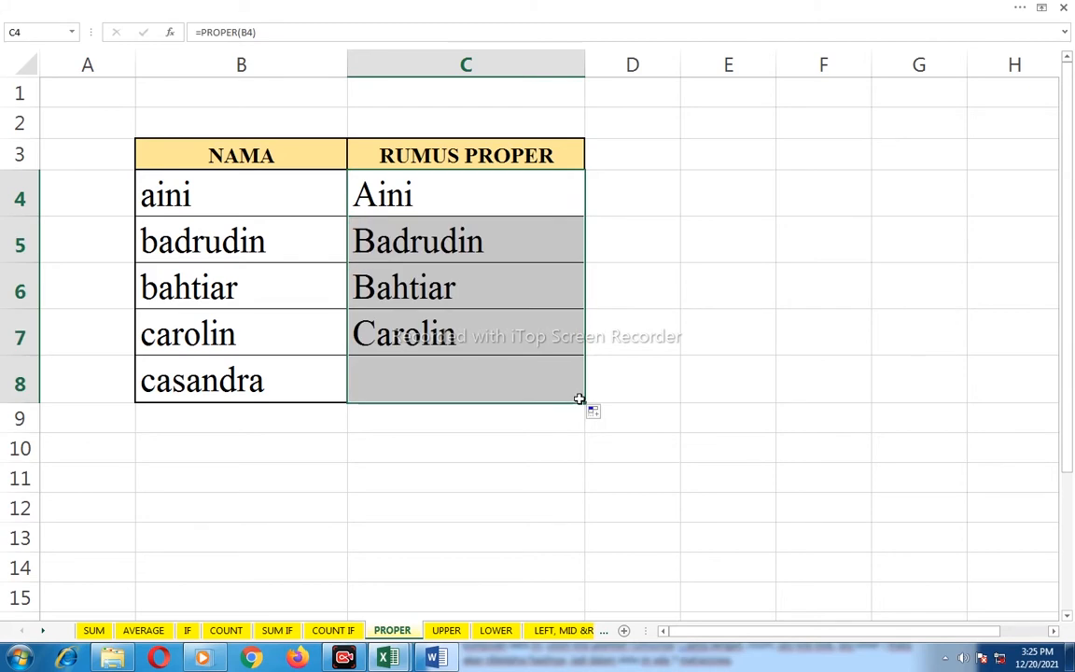
left_click(377, 238)
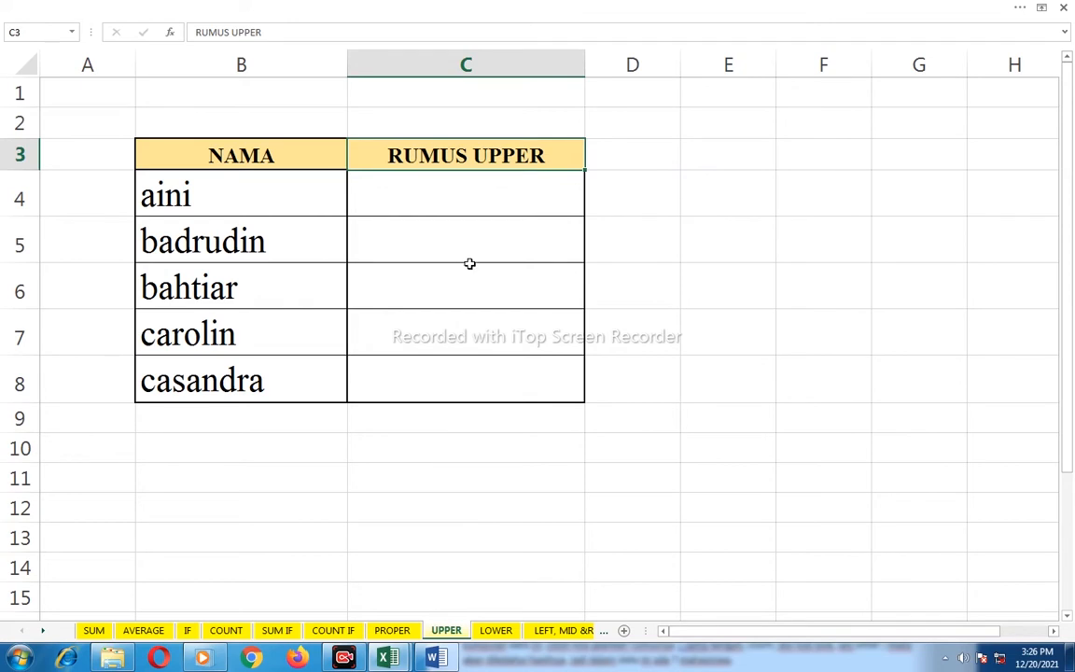
Step: On the UPPER sheet, convert the first name to uppercase by entering =UPPER(B4) in C4
left_click(403, 201)
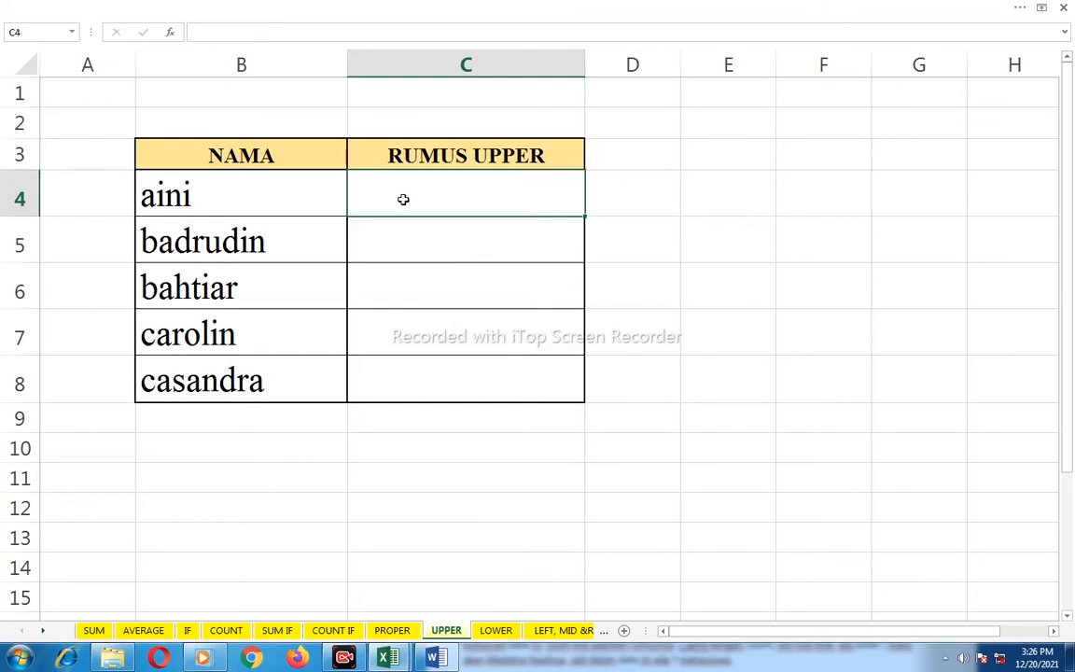
type("=UPPER")
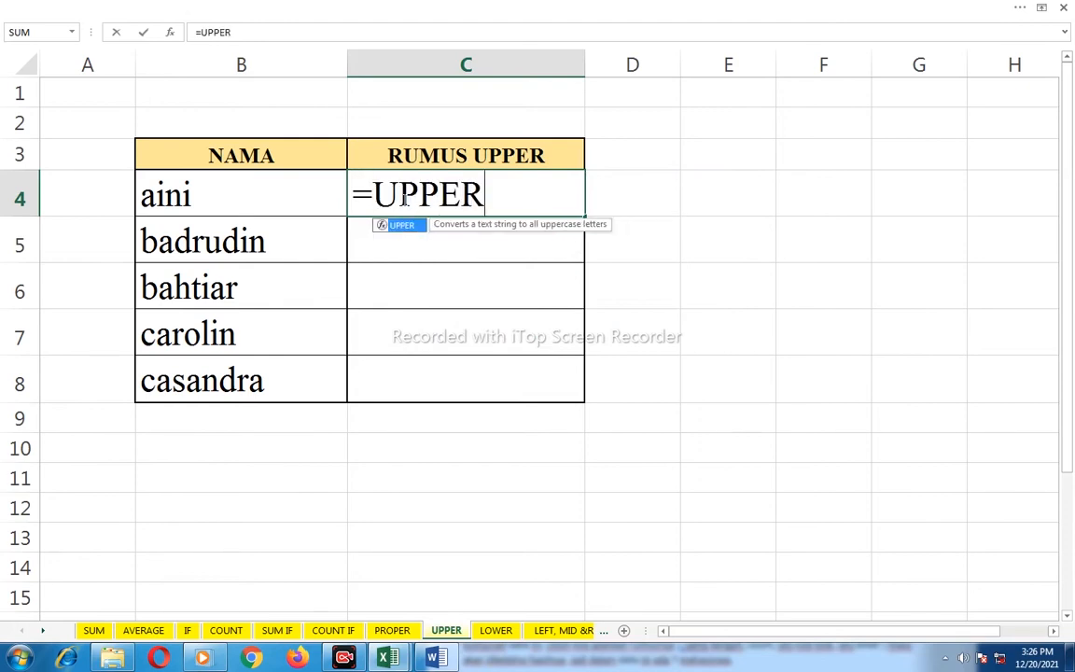
type("(")
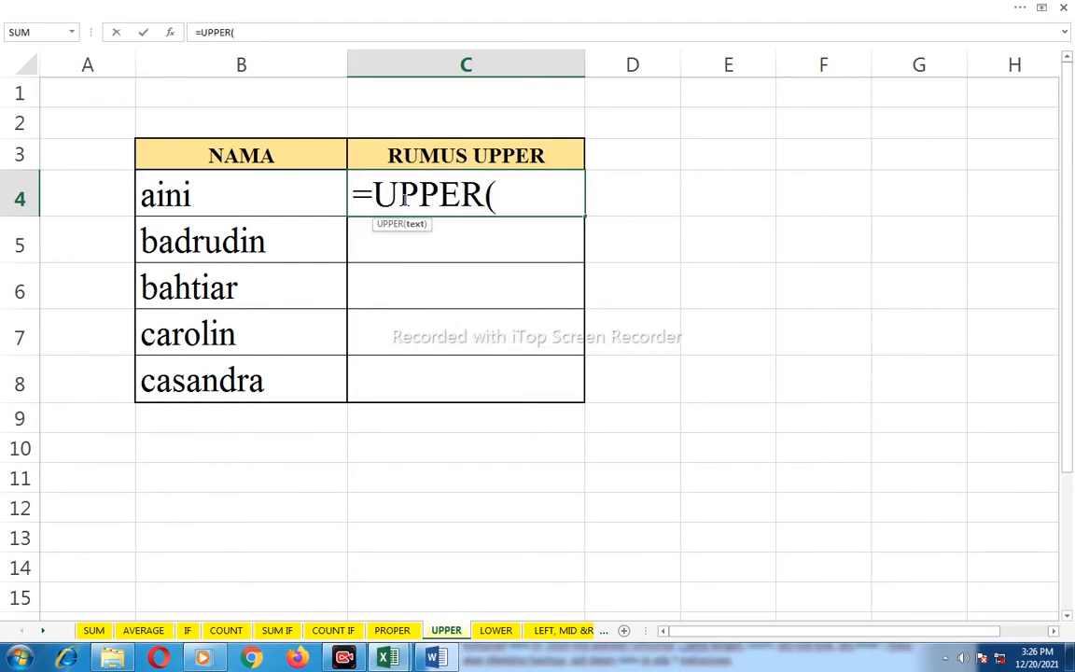
left_click(272, 193)
type(")")
key("Return")
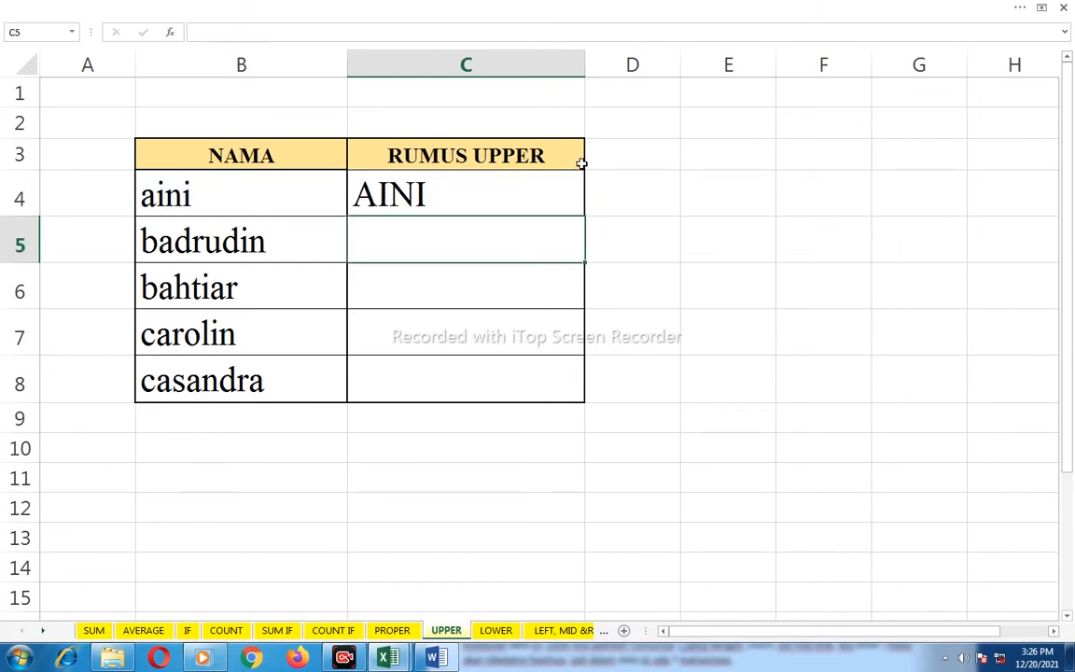
Step: Compare the original name in B4 with the result in C4, and fill the UPPER formula down to C8
left_click(172, 195)
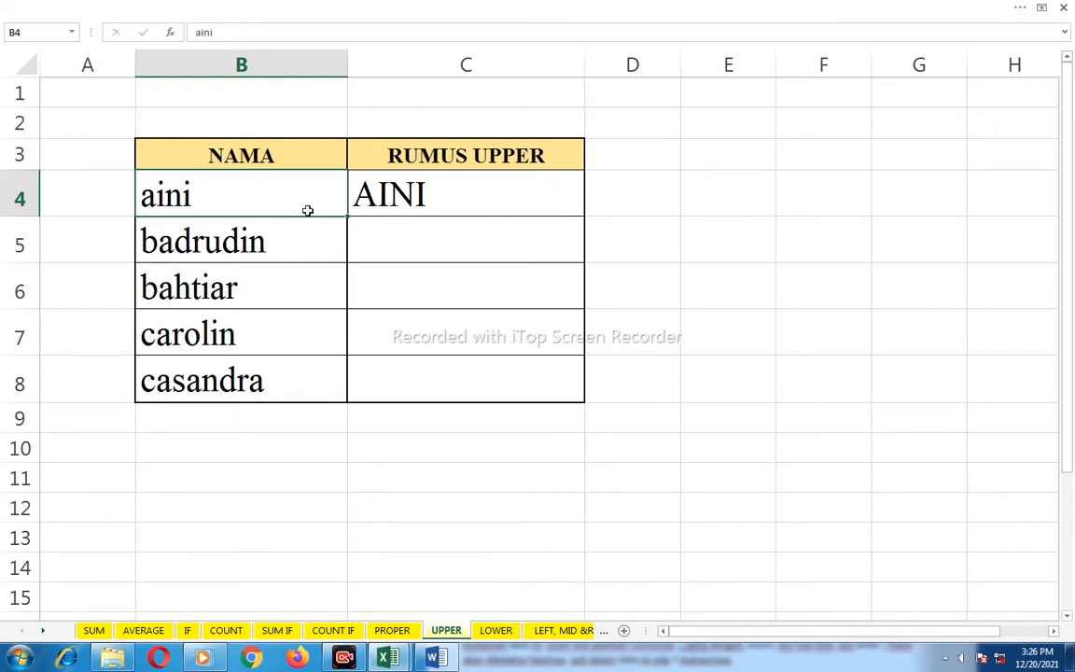
left_click(514, 207)
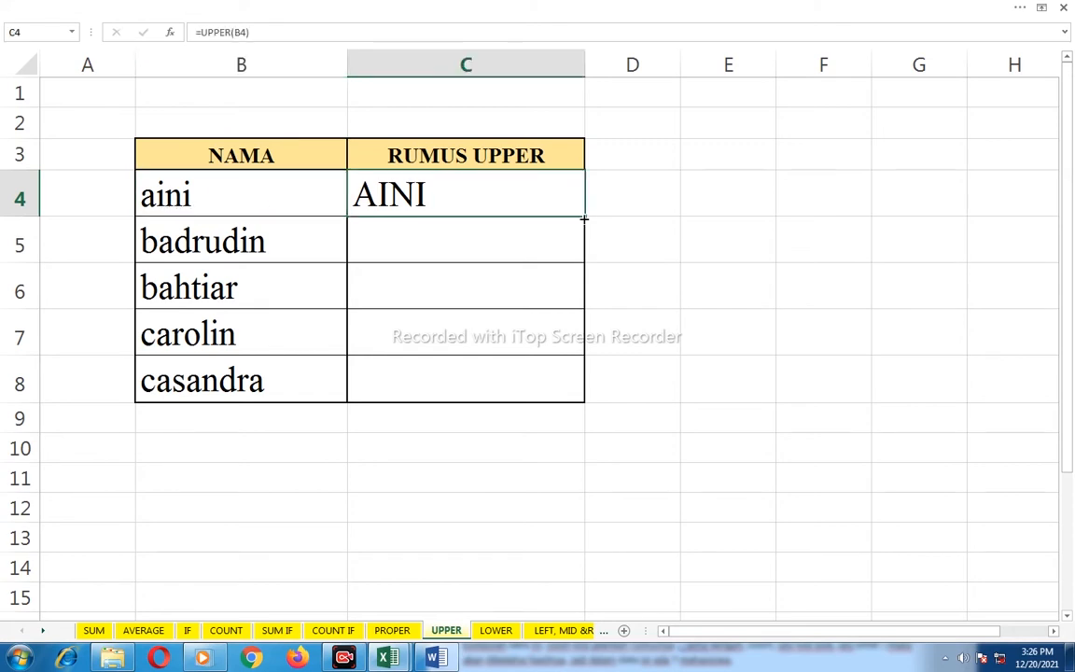
left_click_drag(586, 216, 587, 401)
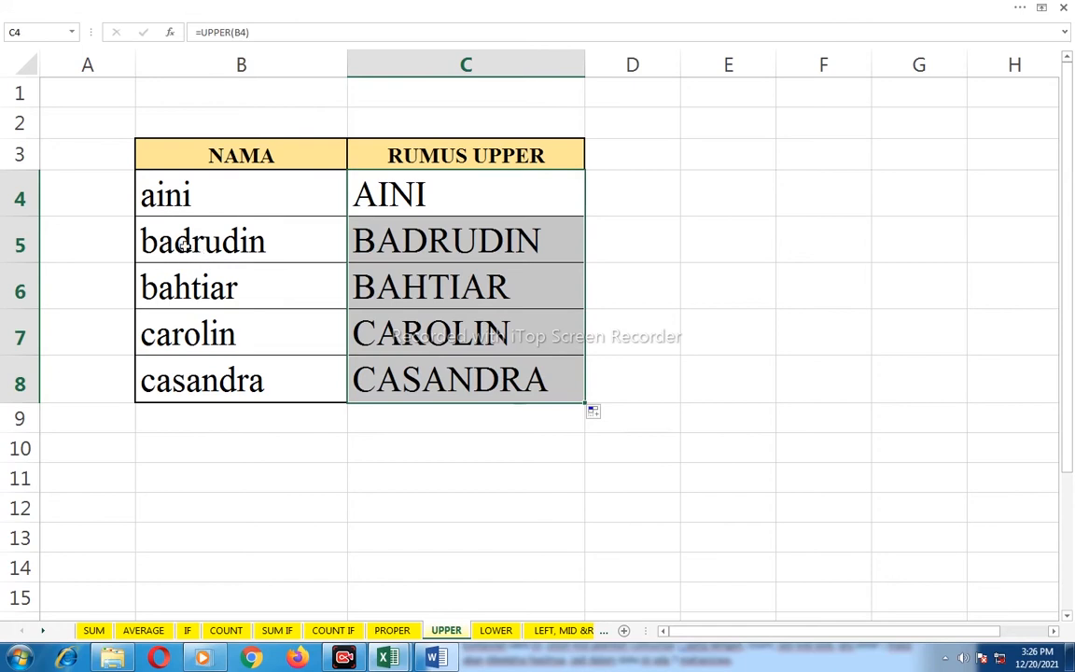
left_click(365, 235)
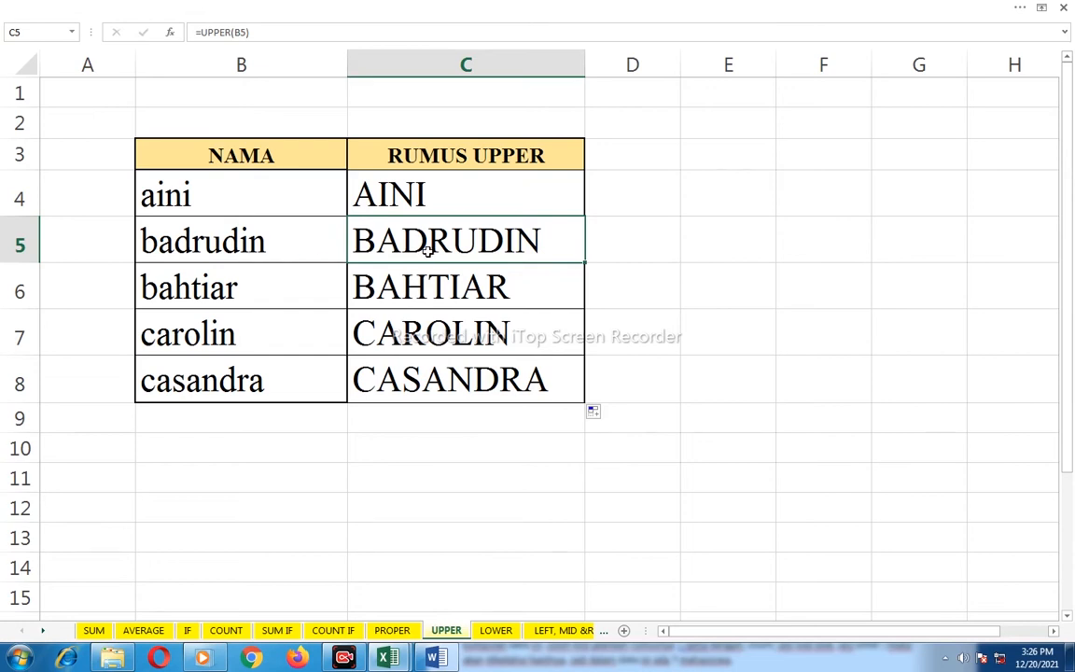
left_click(520, 476)
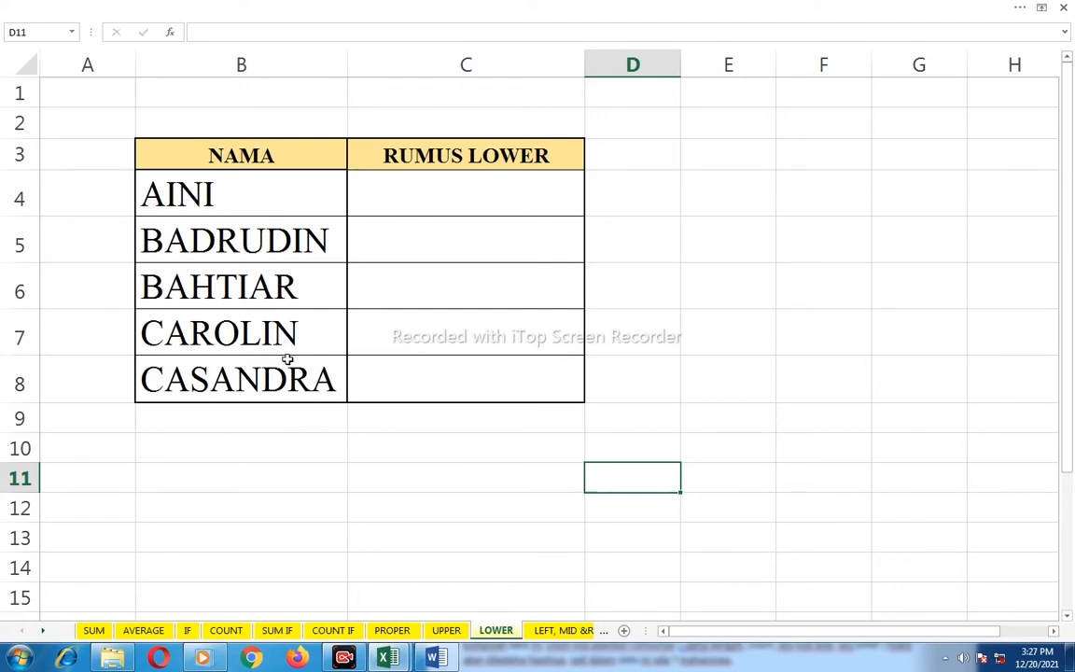
Step: On the LOWER sheet, convert the first name to lowercase by entering =LOWER(B4) in C4
left_click(233, 201)
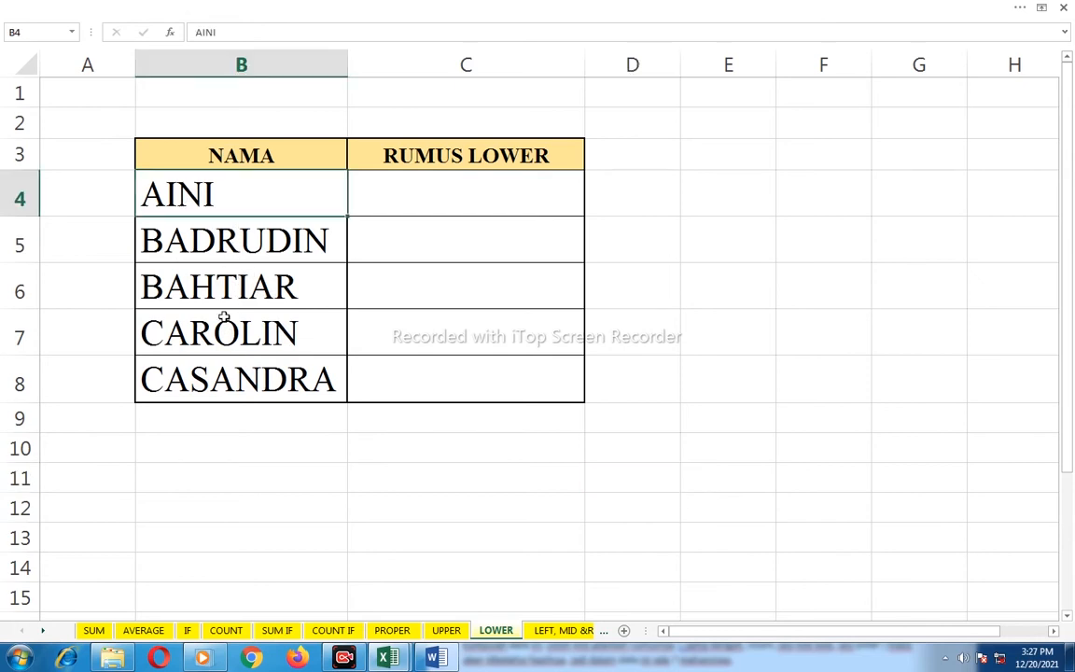
left_click(392, 201)
type("=")
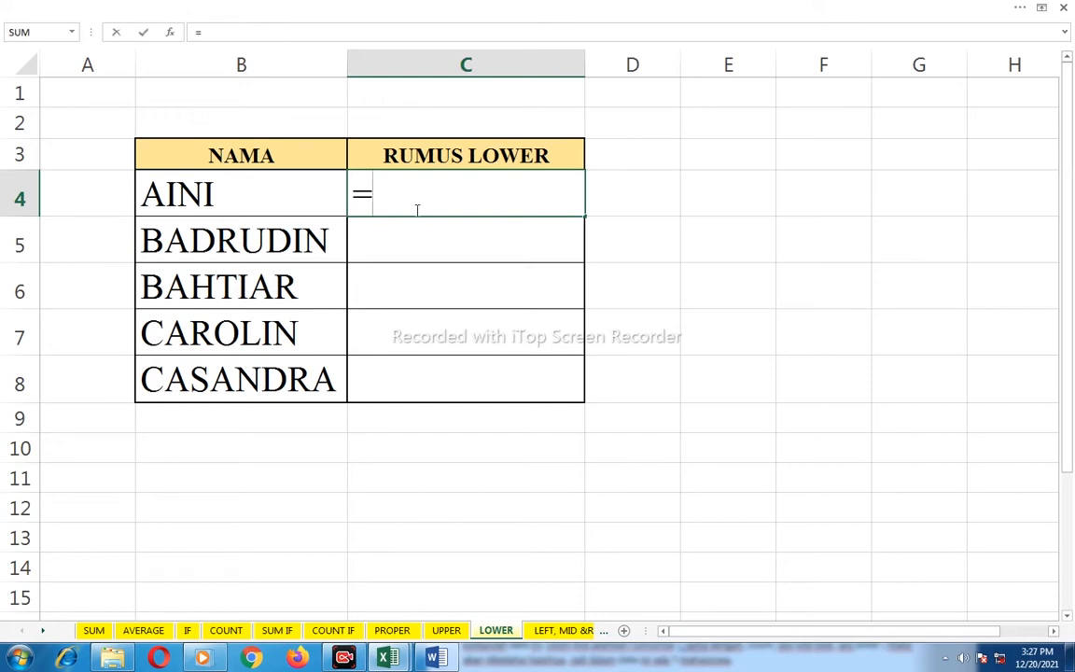
type("LOWER")
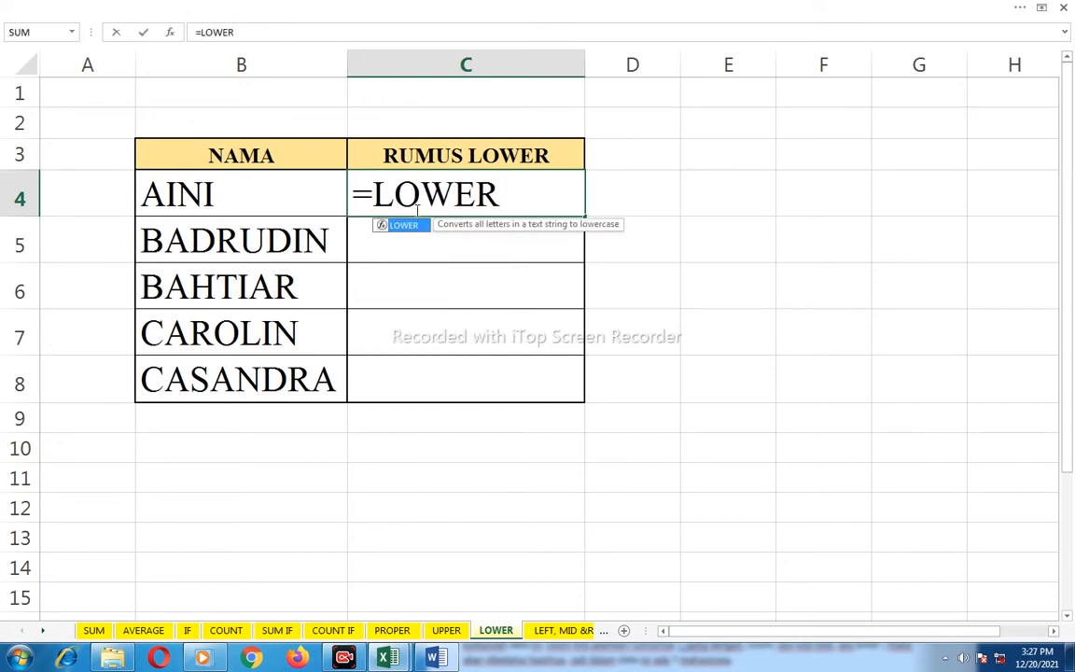
type("(")
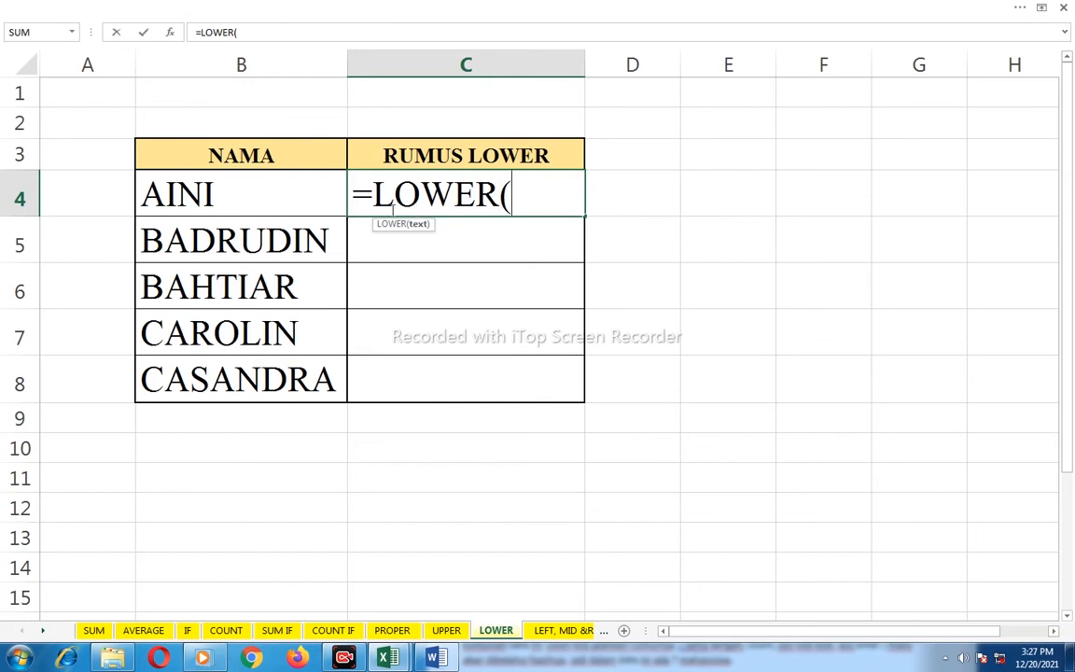
left_click(283, 194)
type(")")
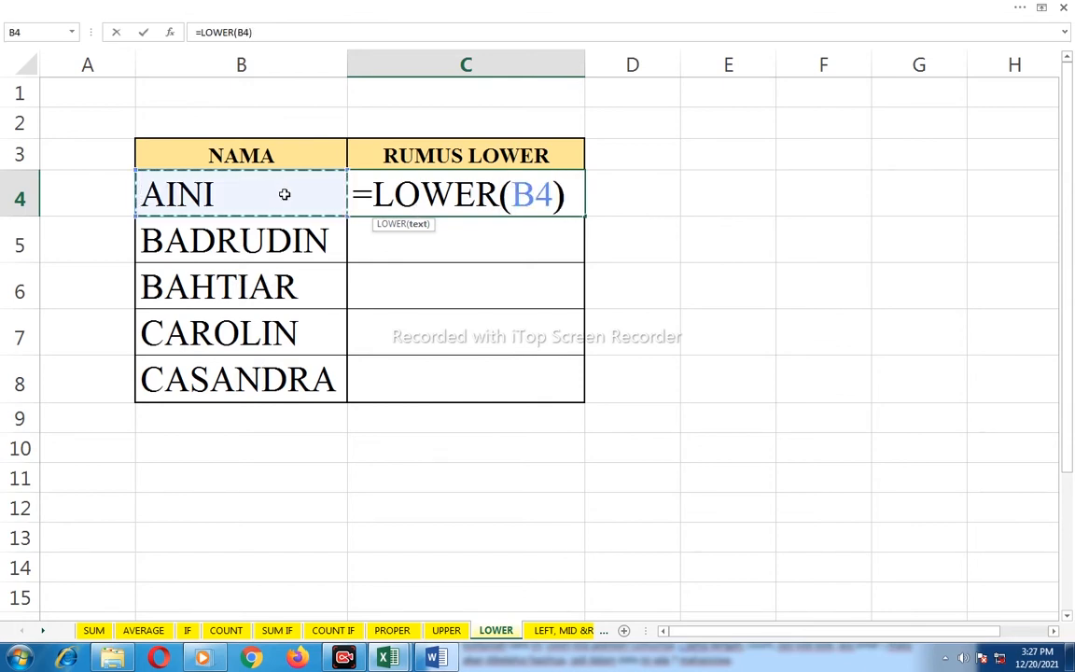
key("Return")
Step: Compare the original name in B4 with the result in C4, and fill the LOWER formula down to C8
left_click(254, 176)
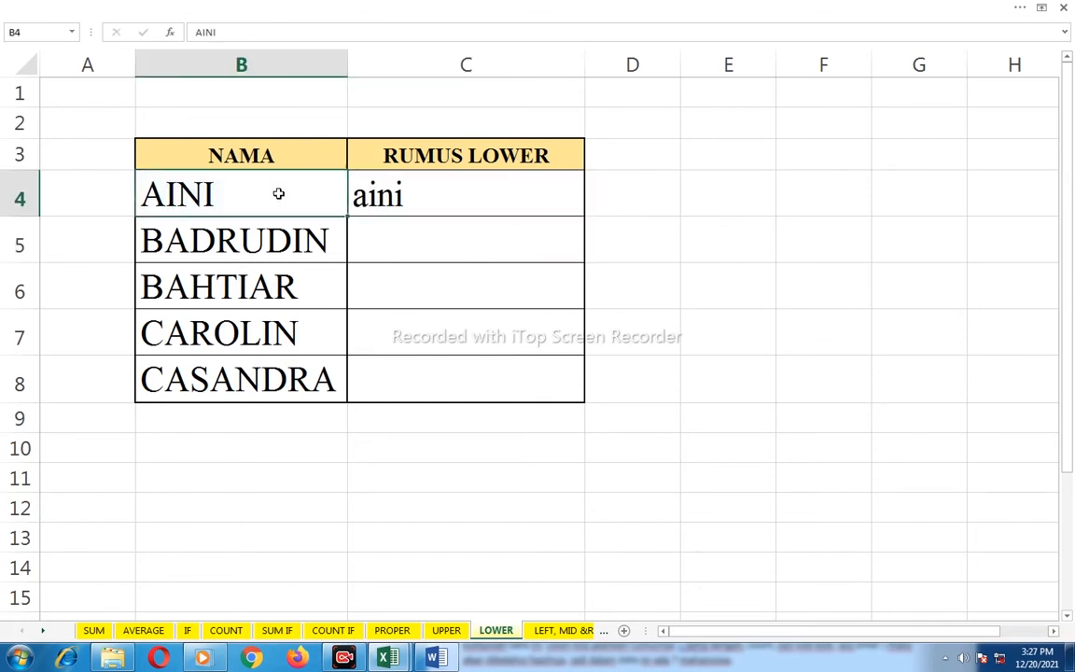
left_click(386, 204)
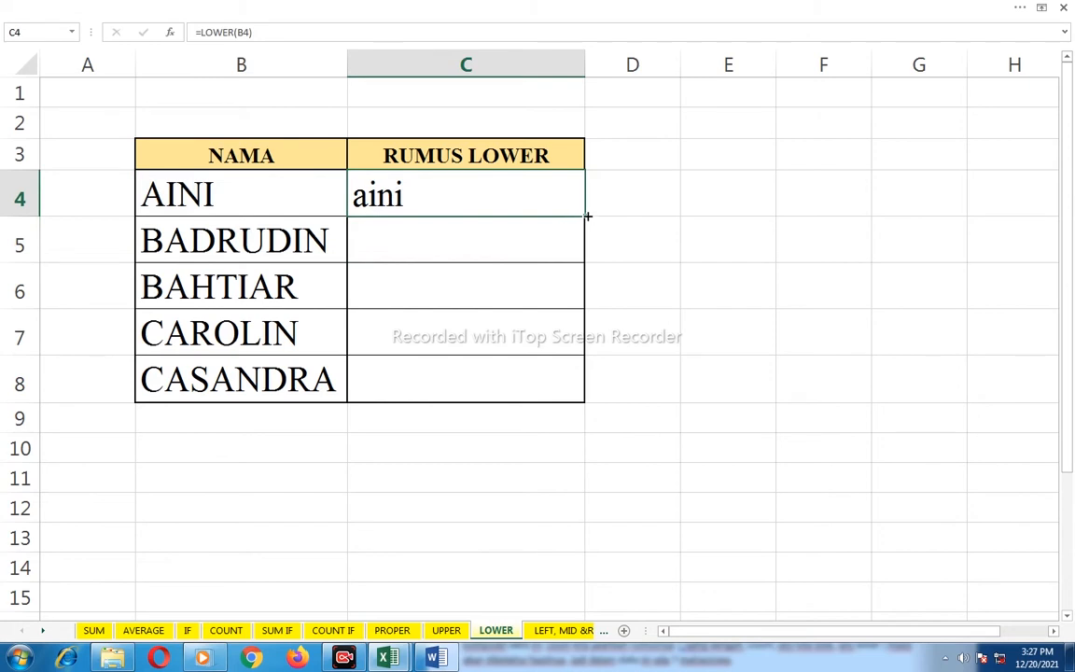
left_click_drag(586, 216, 607, 397)
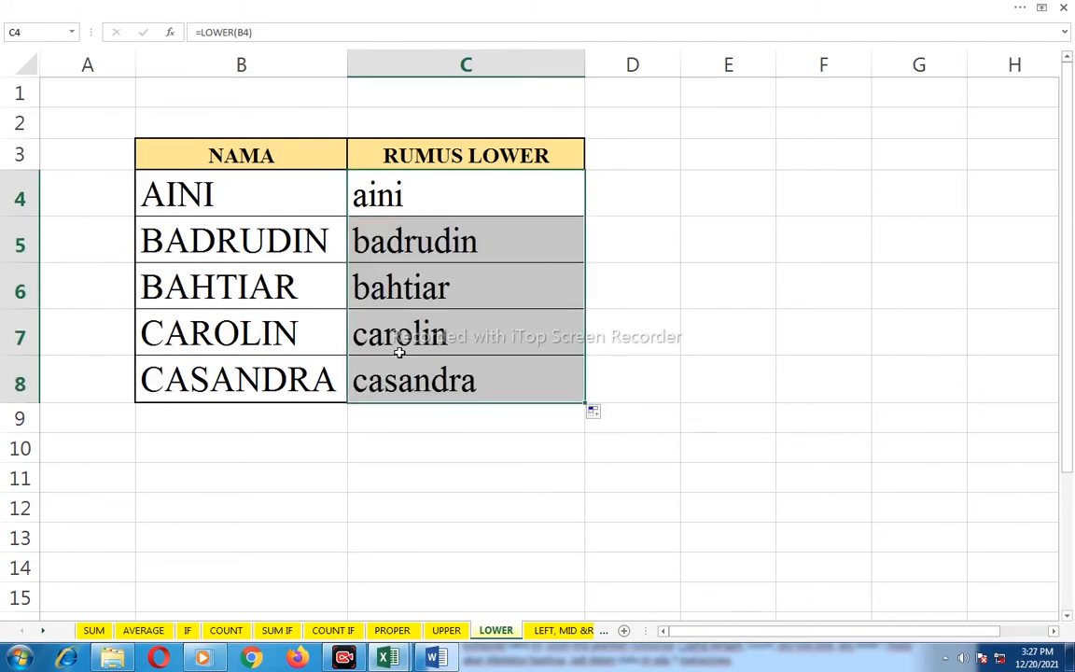
left_click(426, 284)
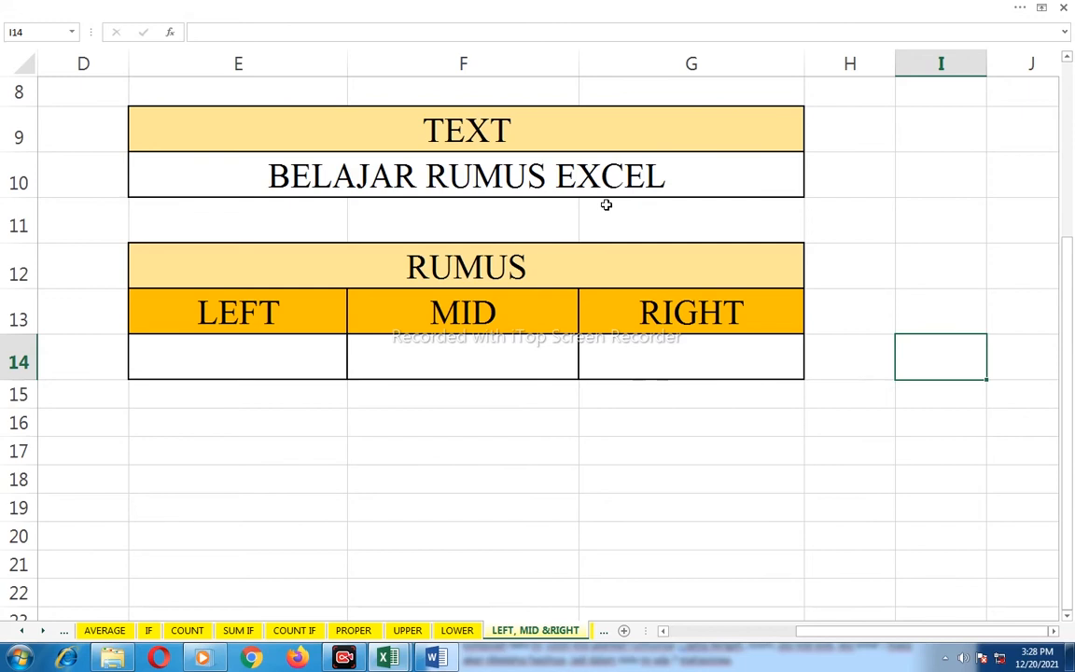
Step: On the LEFT, MID &RIGHT sheet, extract the first seven characters of the text by entering =LEFT(E10,7) in E14
left_click(227, 364)
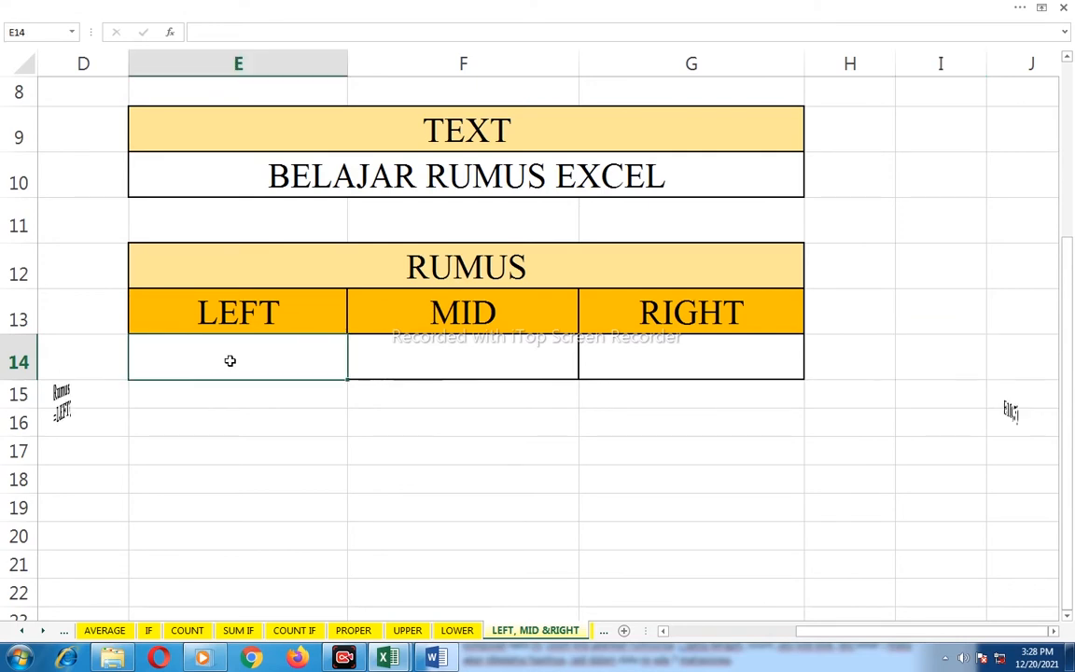
type("=LE")
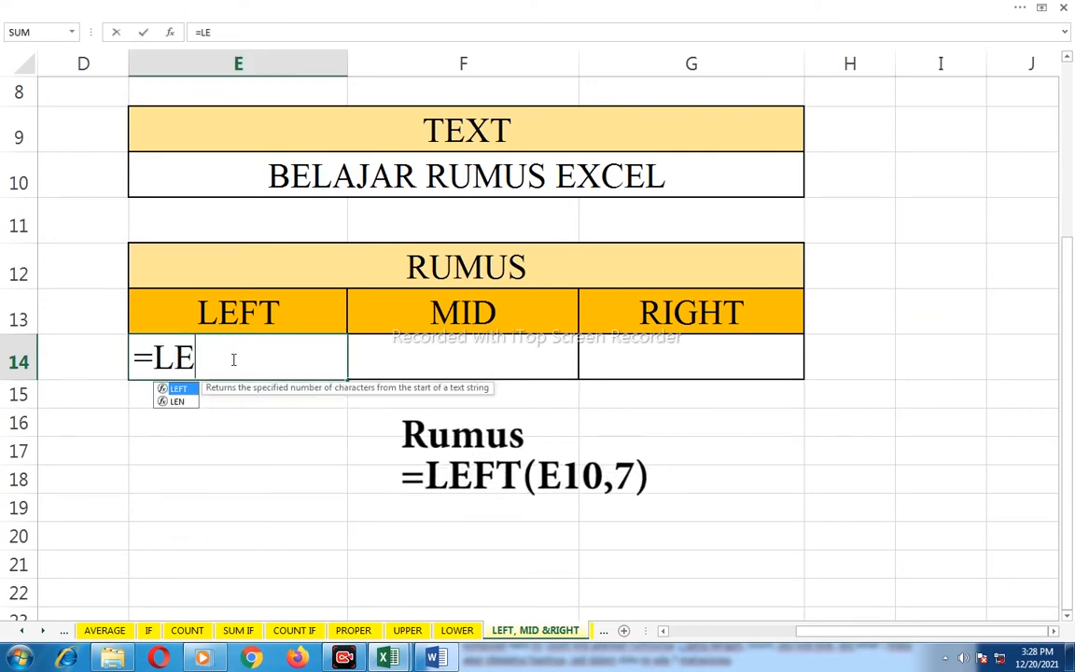
type("FT(")
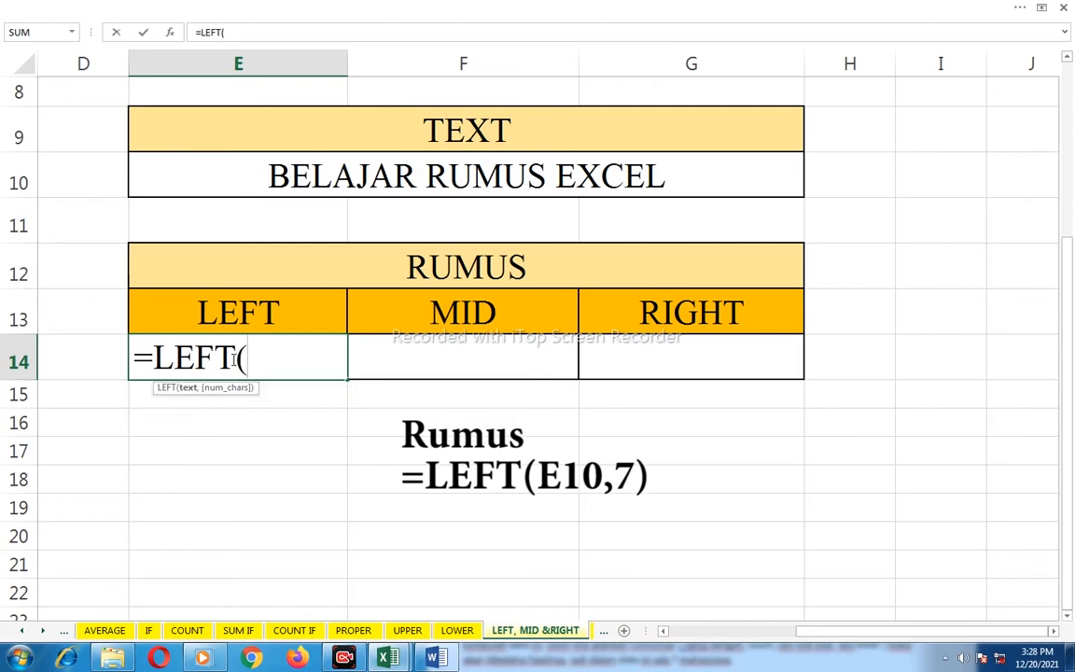
left_click(278, 181)
type(",")
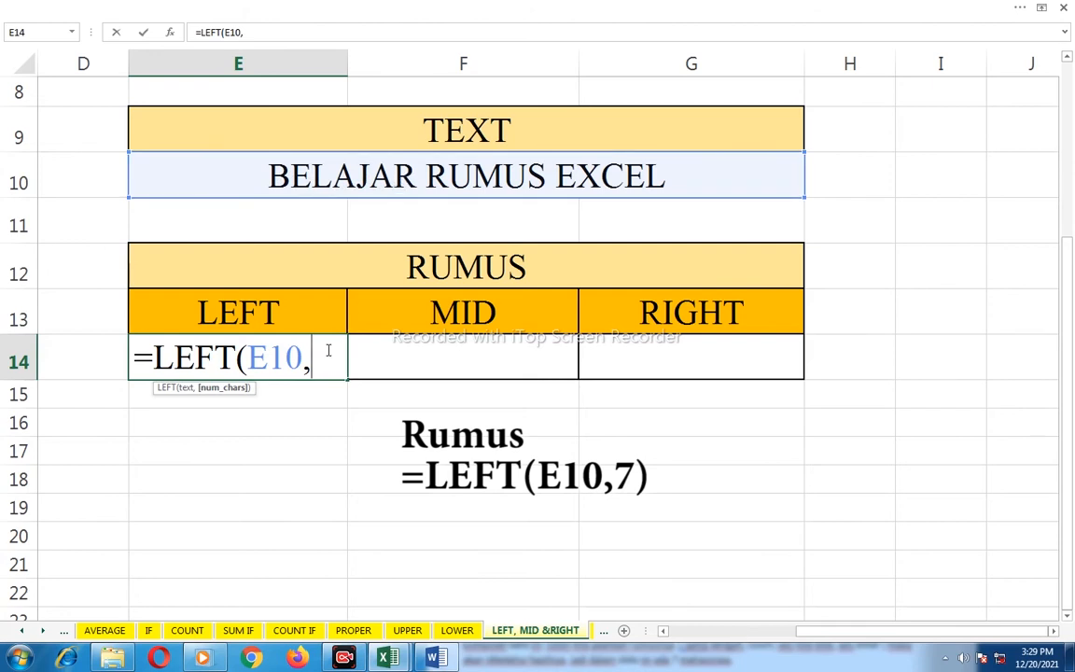
type("7)")
key("Return")
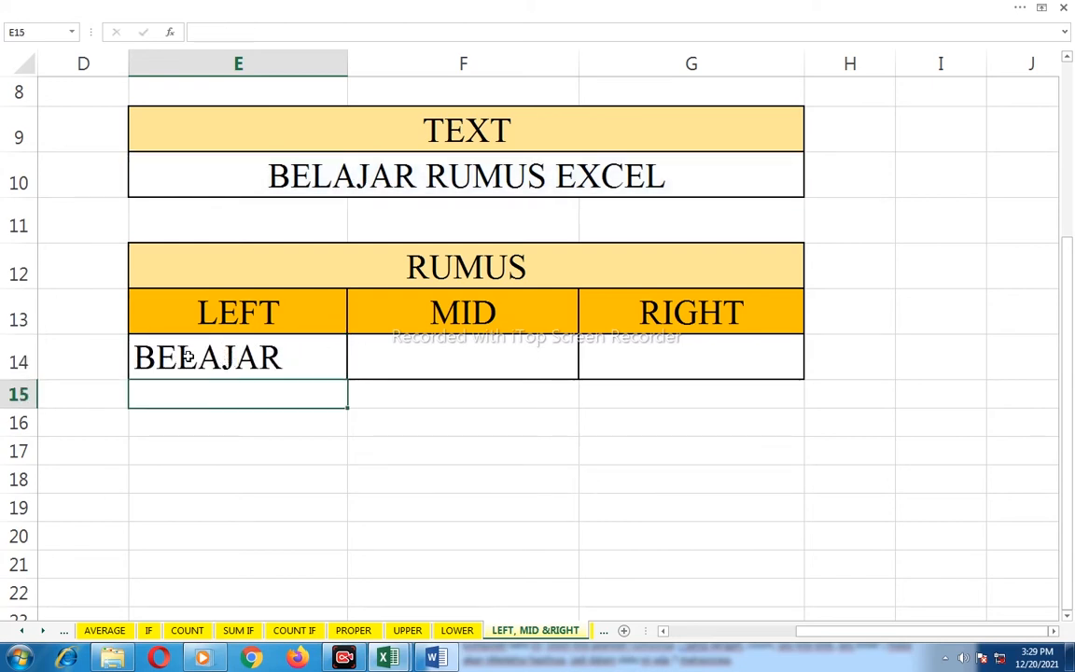
left_click(301, 371)
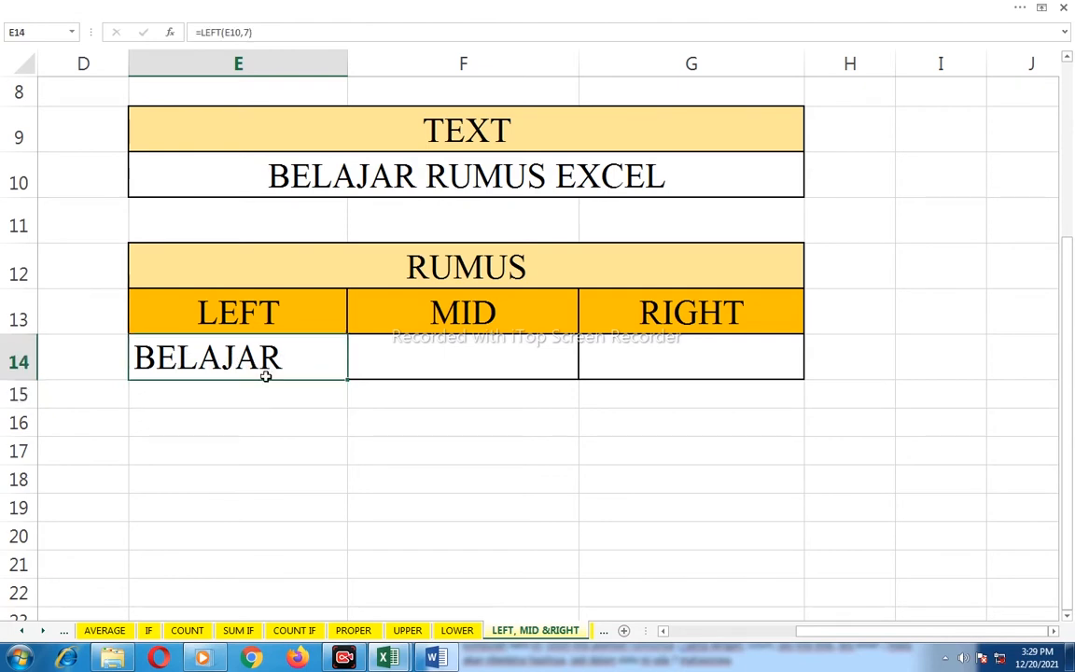
Step: Extract five characters of the text starting at the ninth character by entering =MID(E10,9,5) in F14
left_click(425, 357)
type("=")
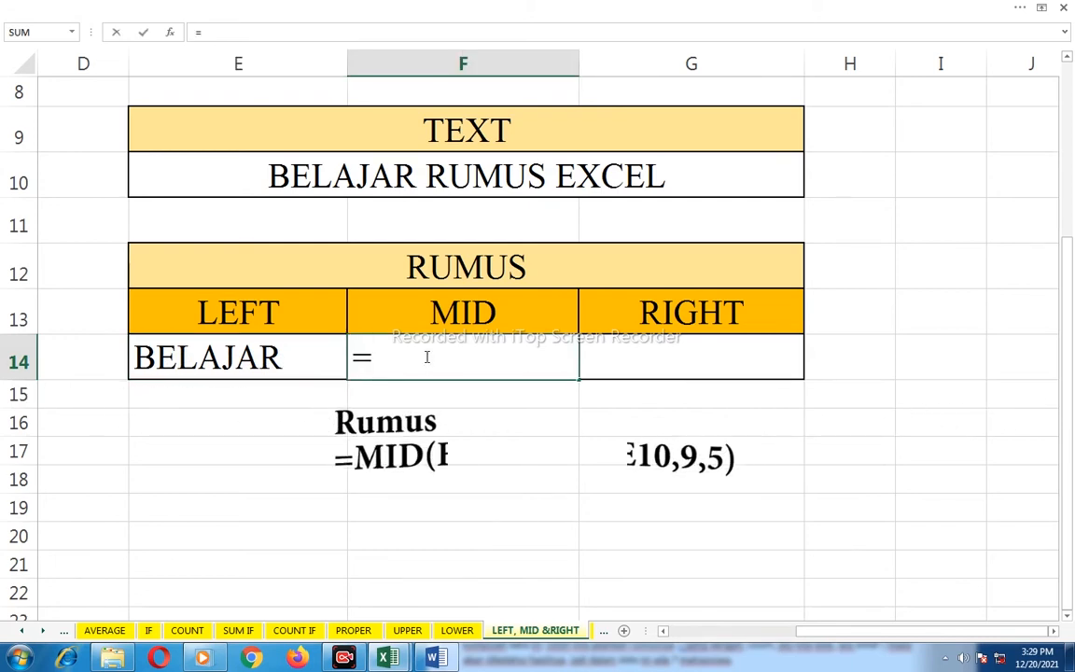
type("MID")
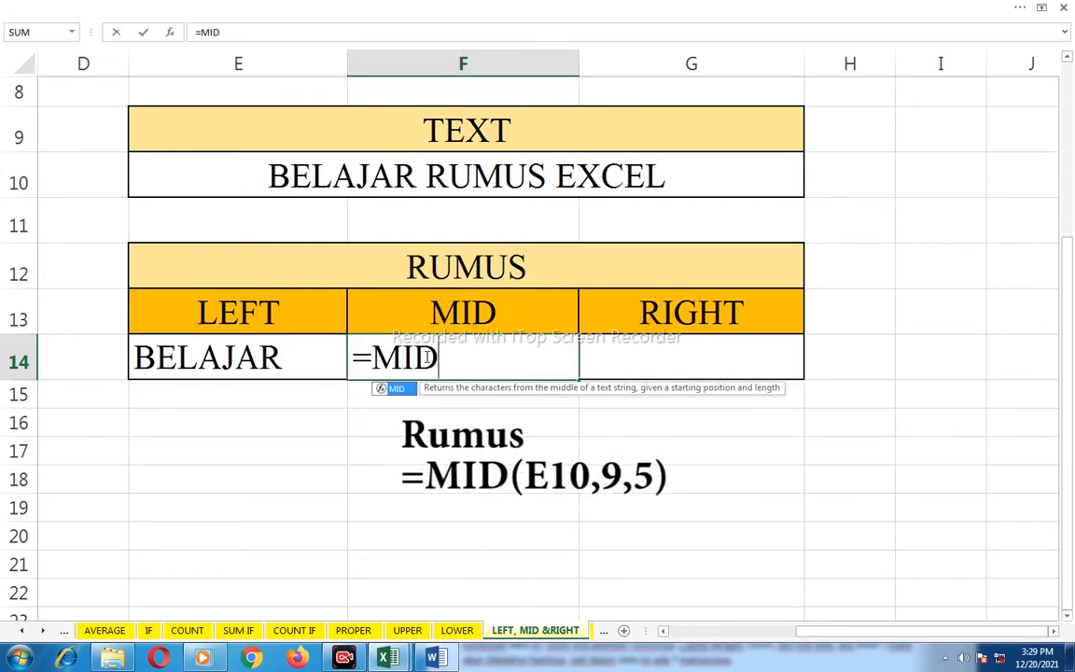
type("(")
left_click(471, 179)
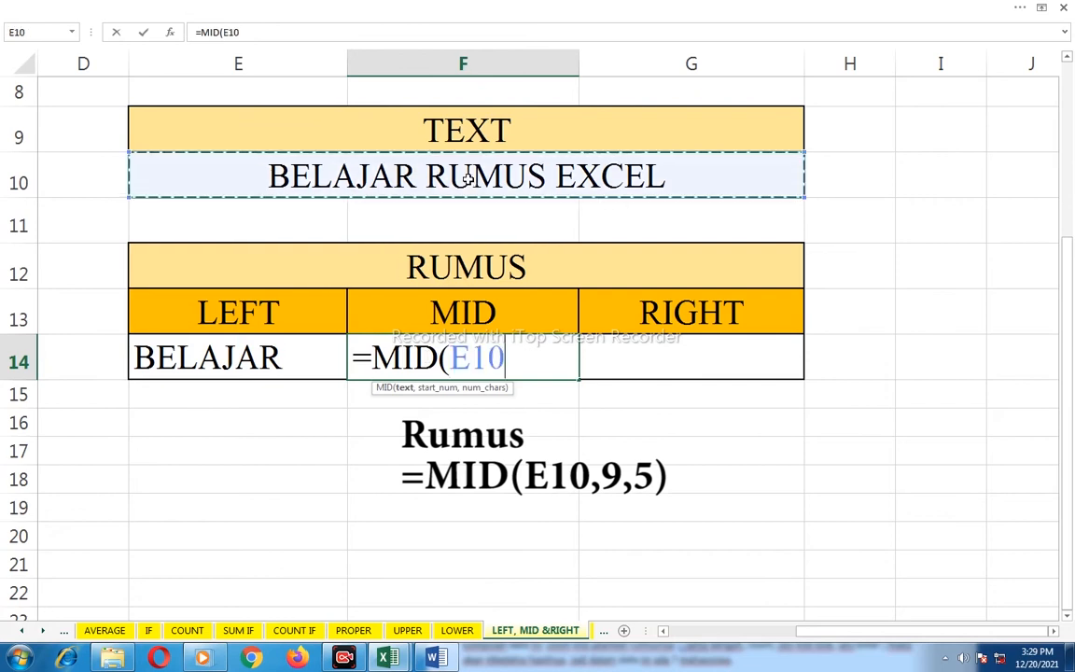
type(",")
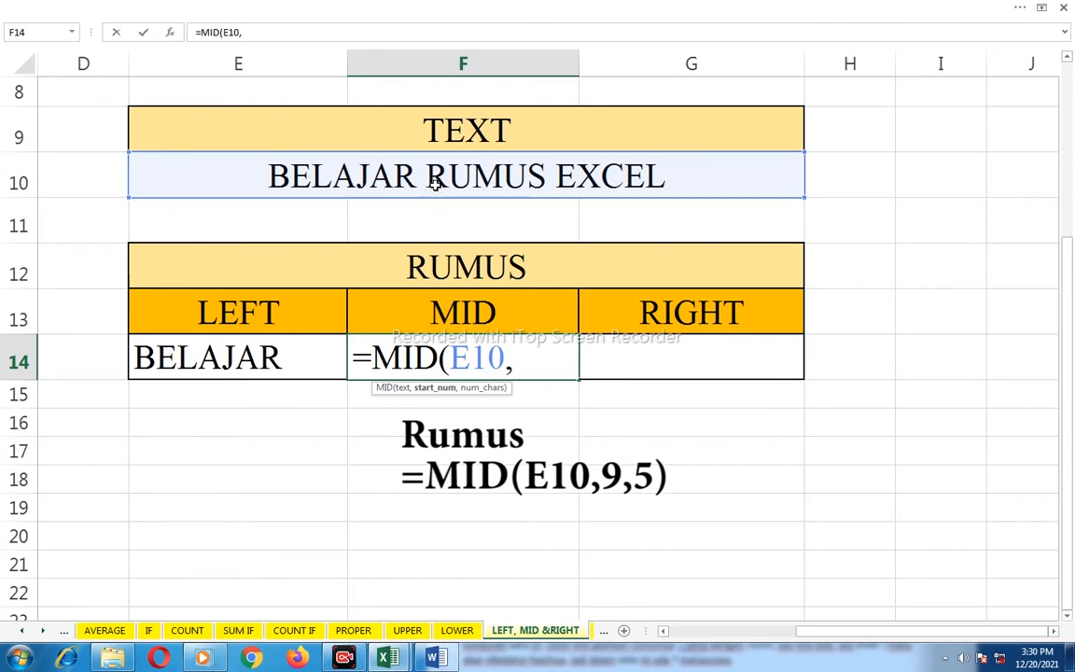
type("9")
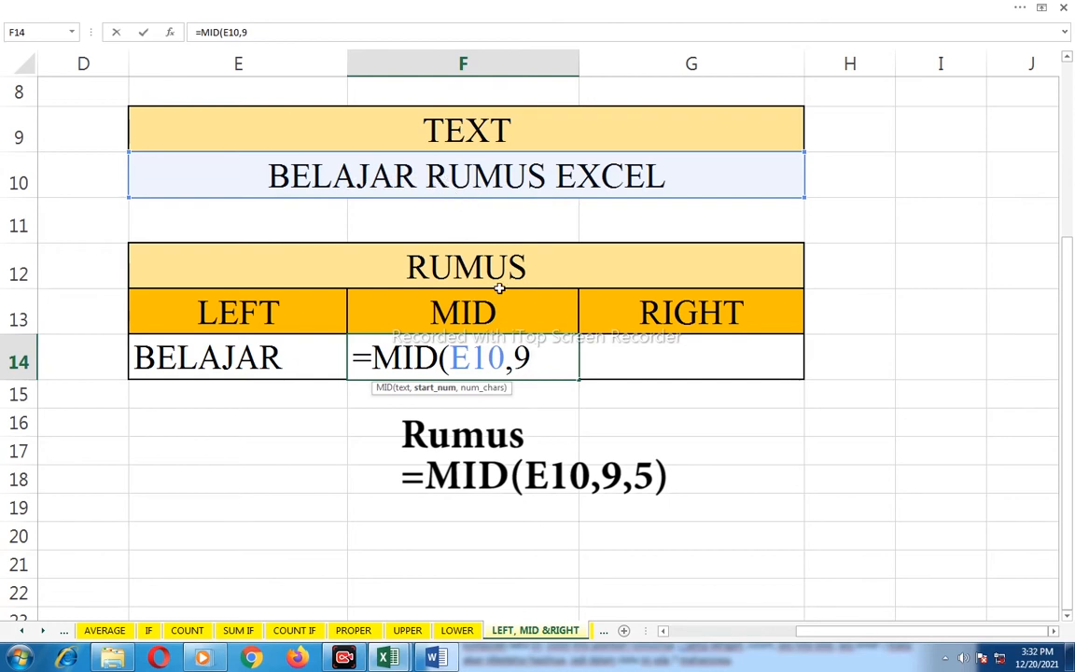
type(",")
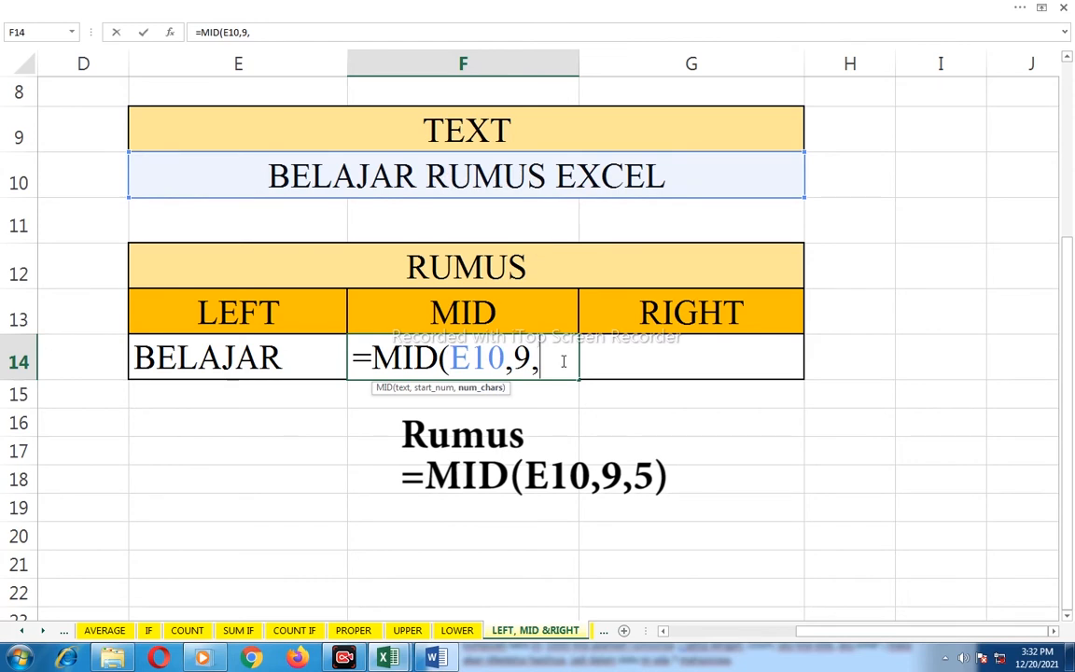
type("5)")
key("Return")
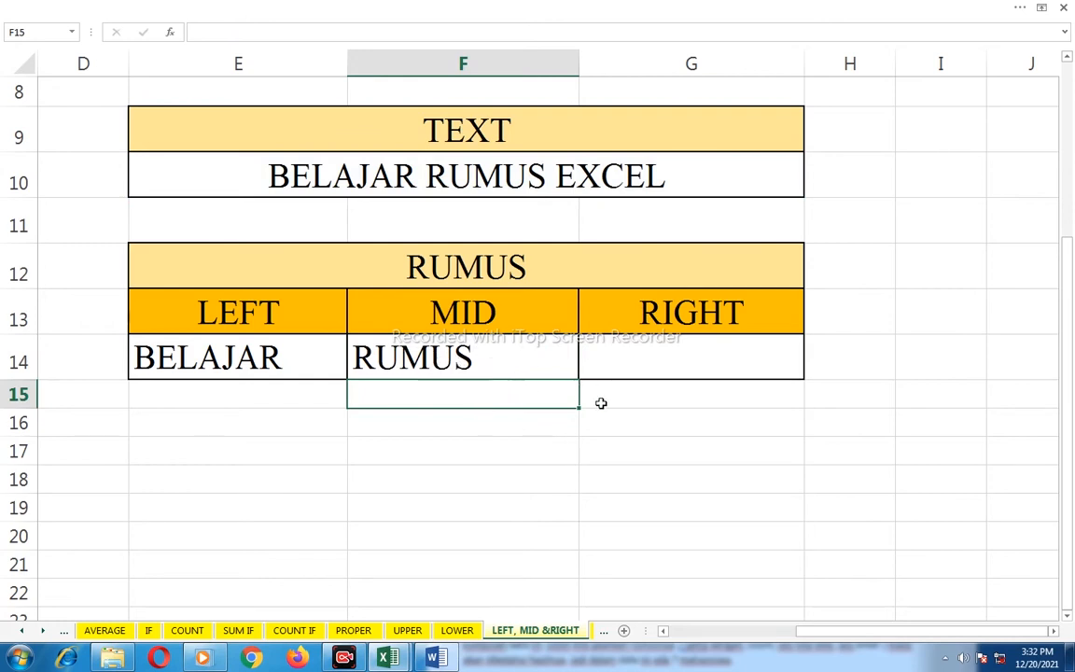
Step: Extract the last five characters of the text by entering =RIGHT(E10,5) in G14
left_click(609, 361)
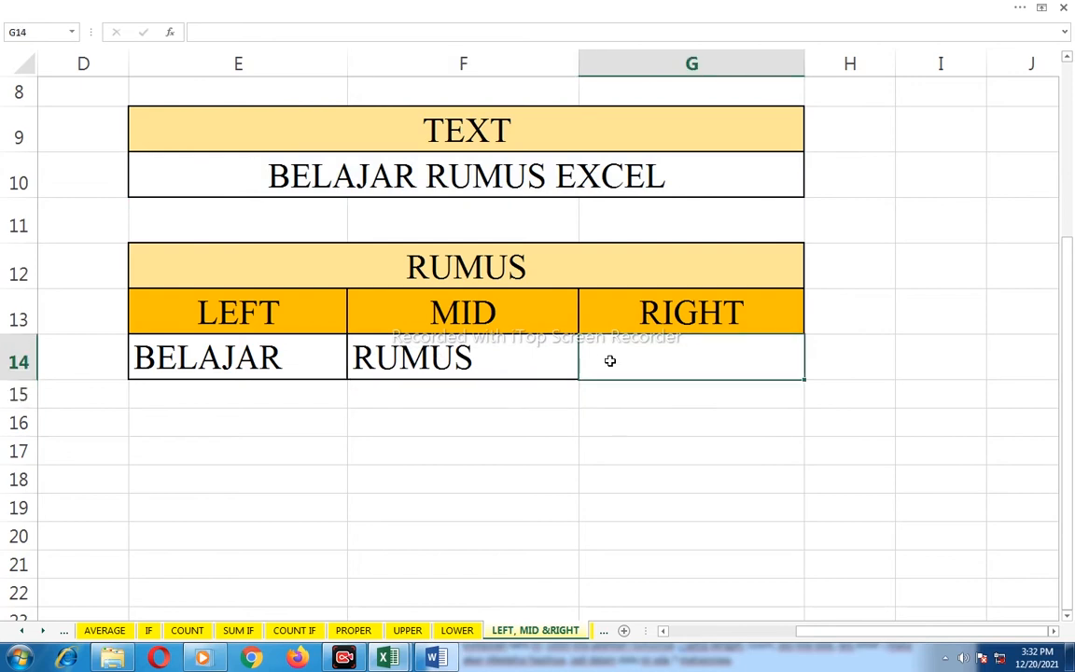
type("=")
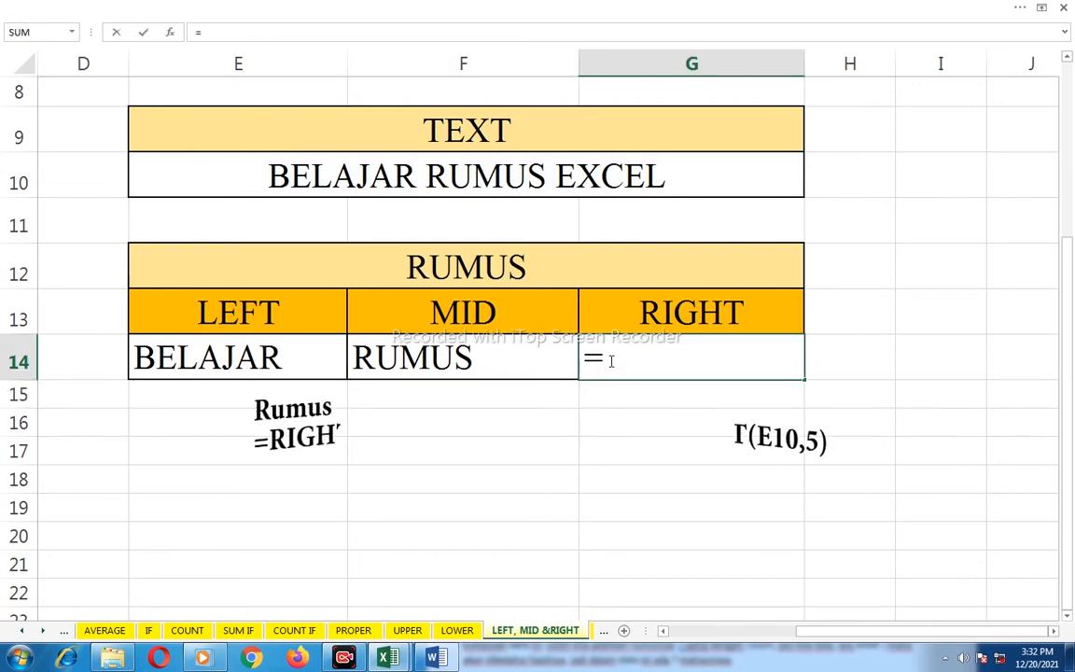
type("RIGH")
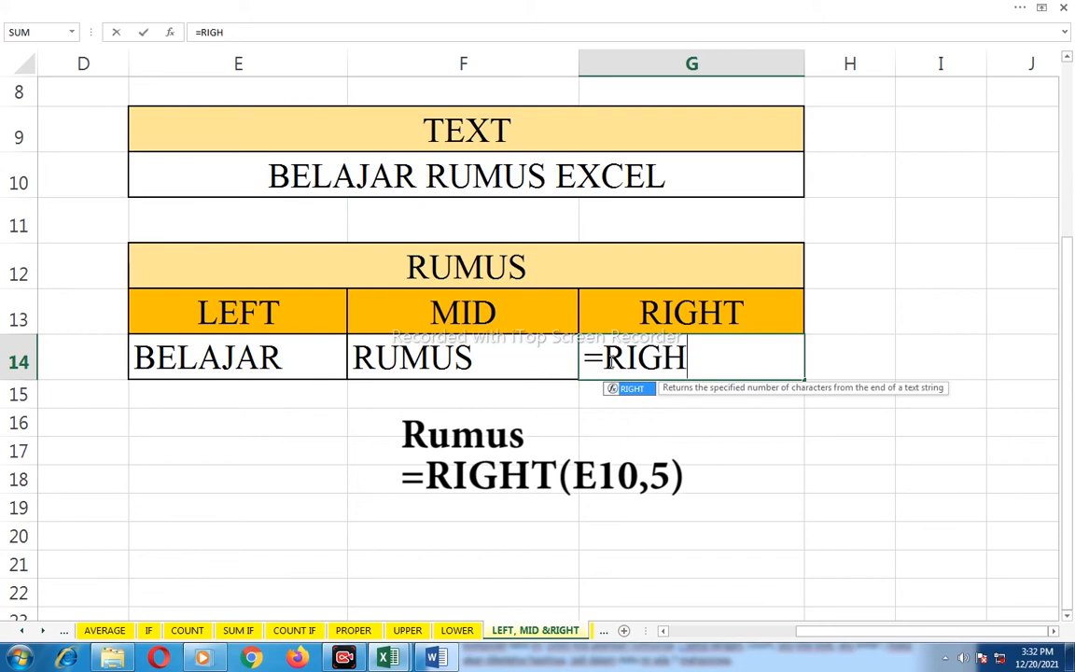
type("T(")
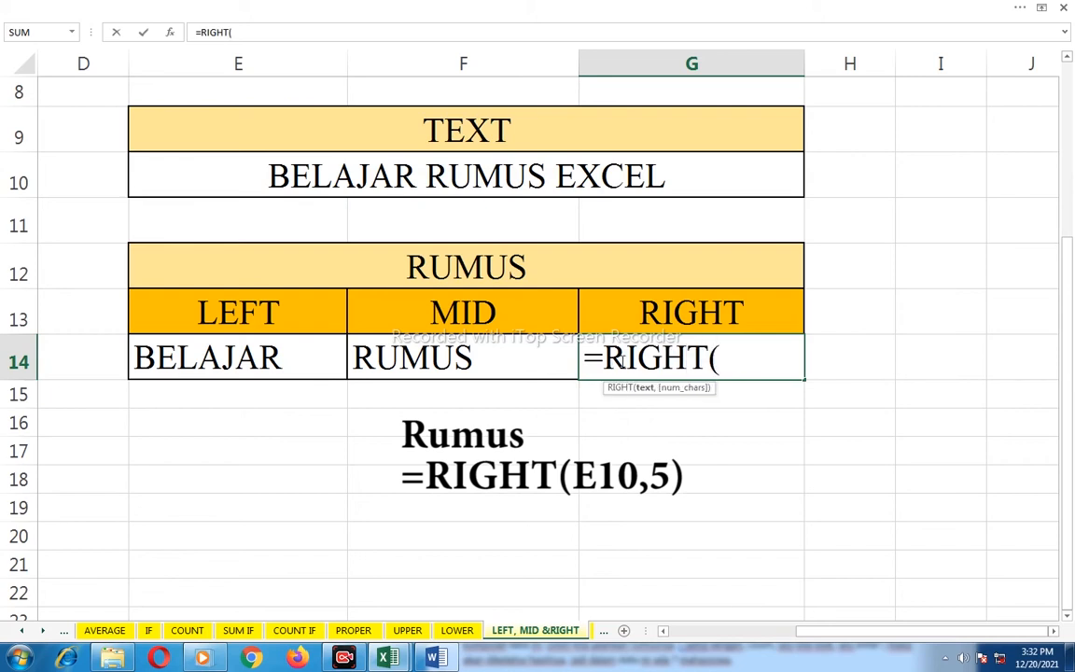
left_click(293, 171)
type(",")
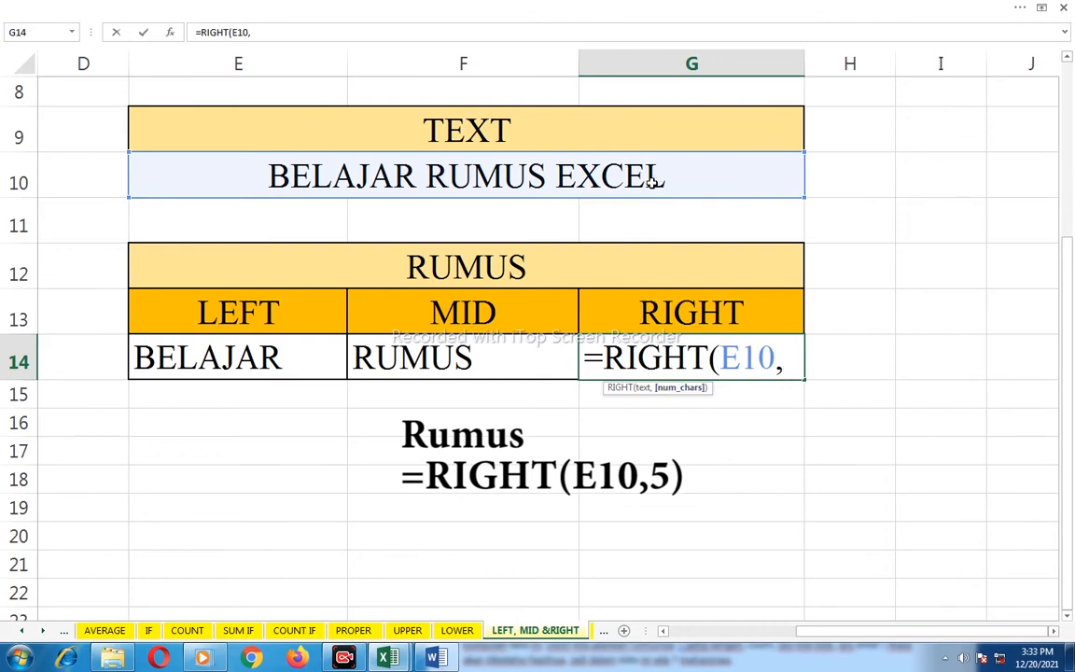
type("5)")
key("Return")
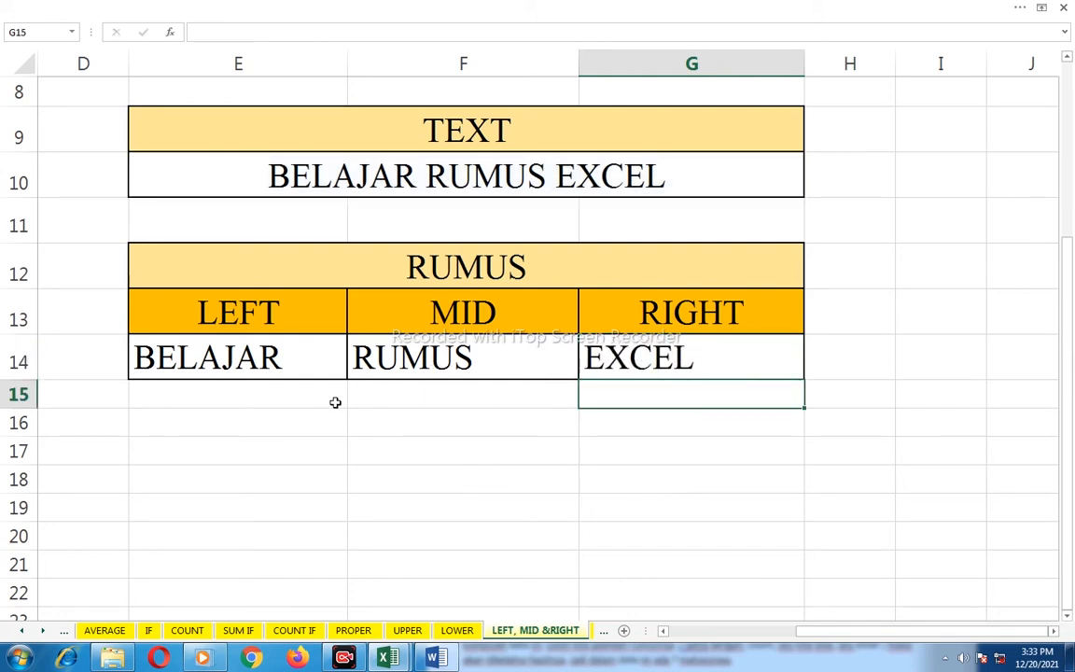
left_click(546, 479)
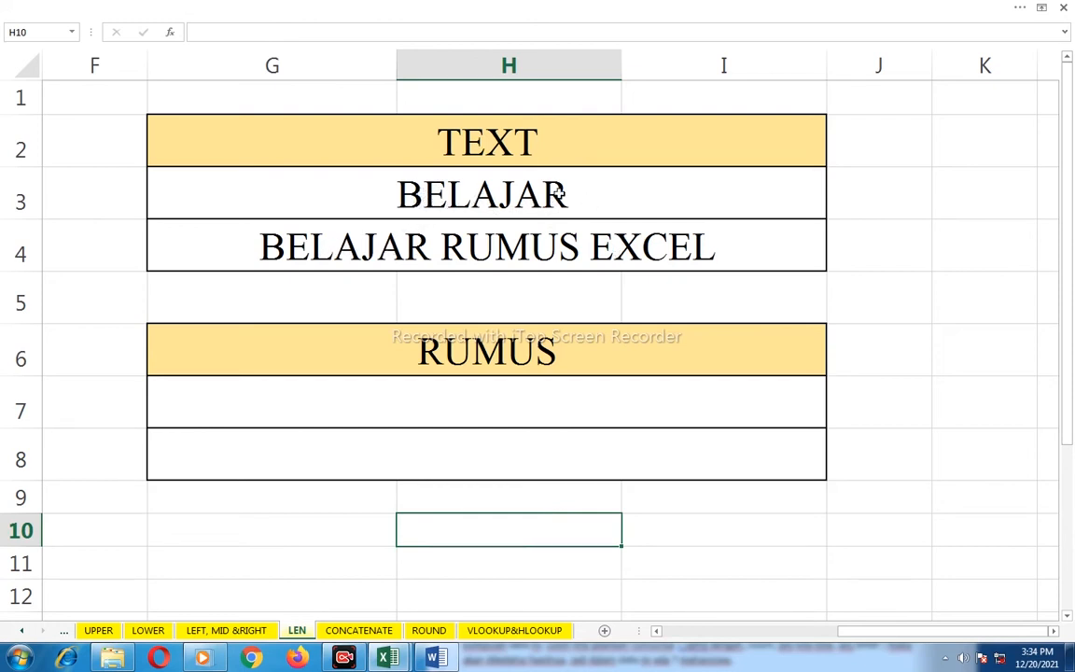
Step: On the LEN sheet, count the characters of the first text by entering =LEN(G3) in G7
left_click(453, 415)
type("=")
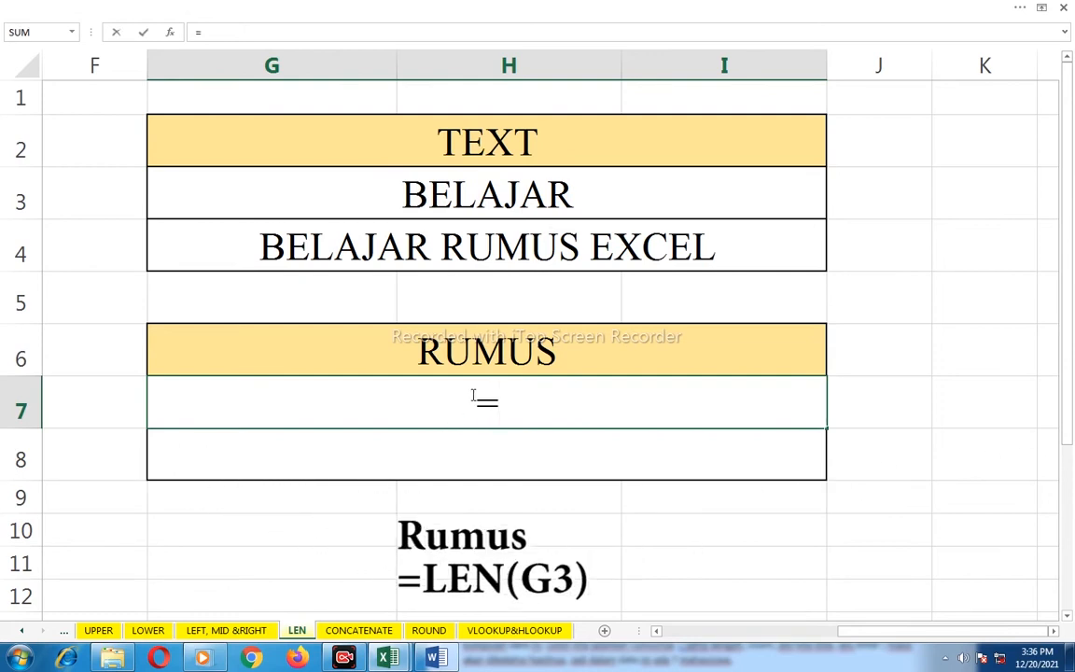
type("LEN(")
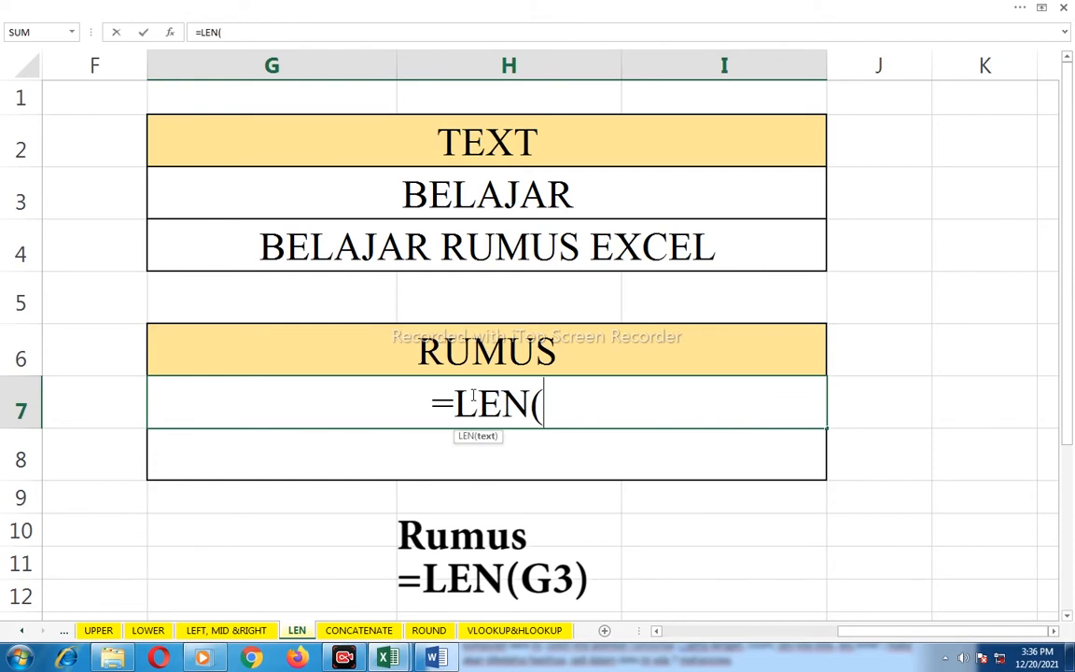
left_click(437, 196)
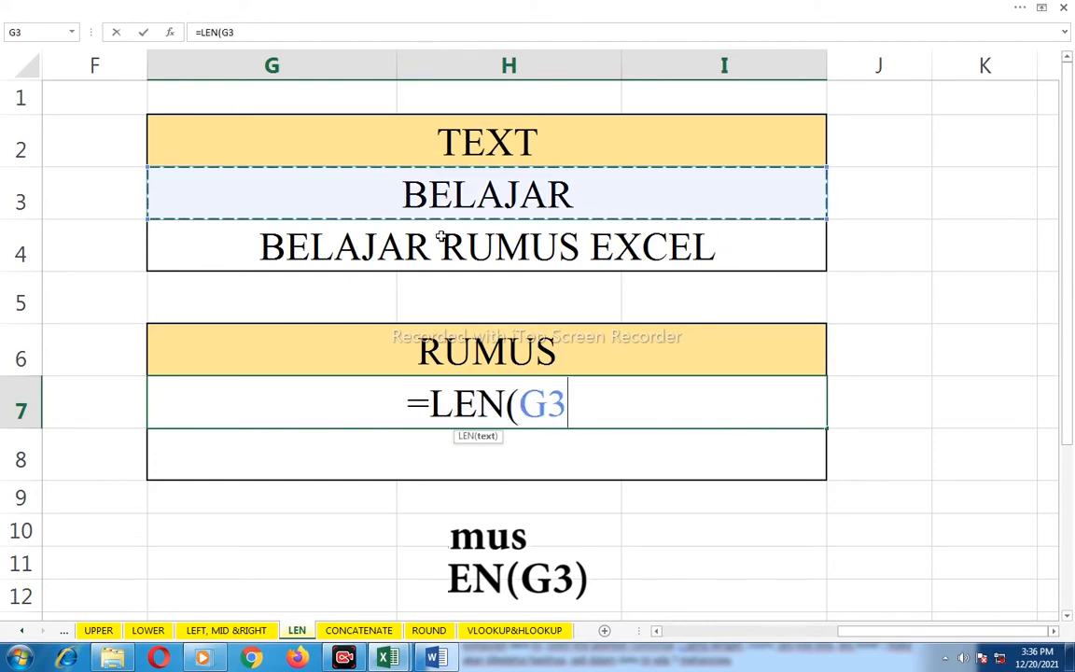
type(")")
key("Return")
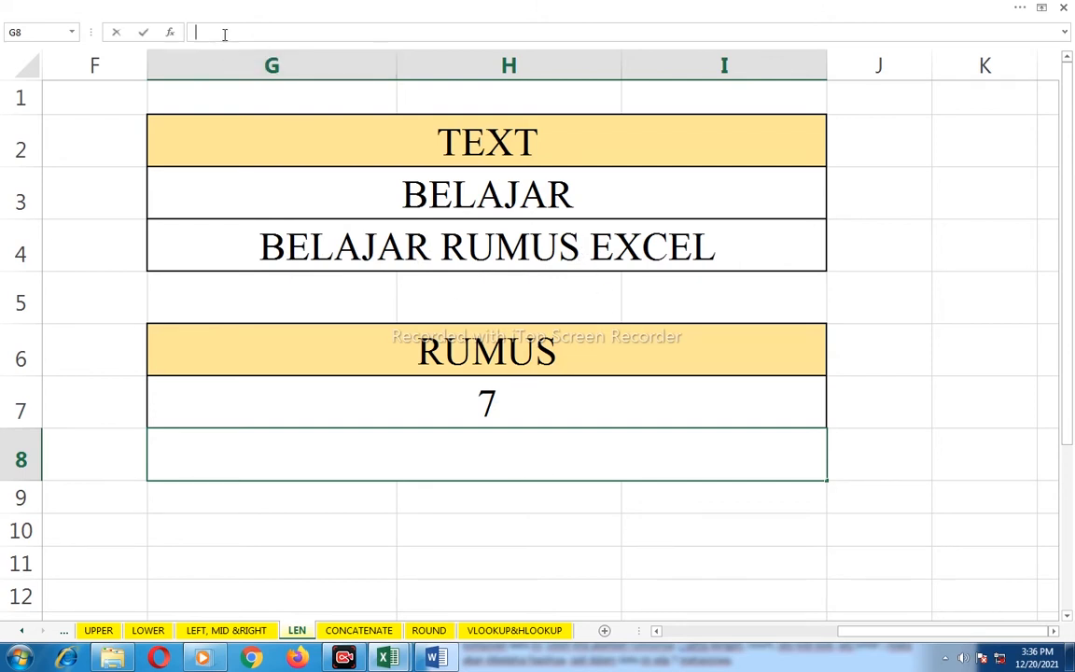
Step: Count the characters of the second text, spaces included, by entering =LEN(G4) in G8
type("=")
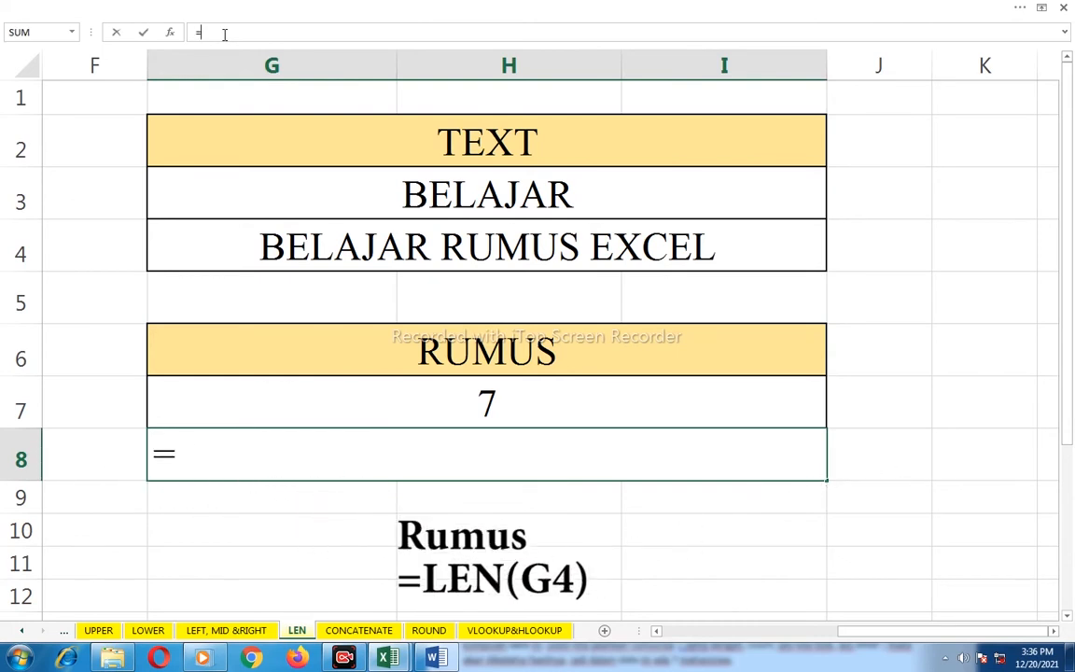
type("LEN")
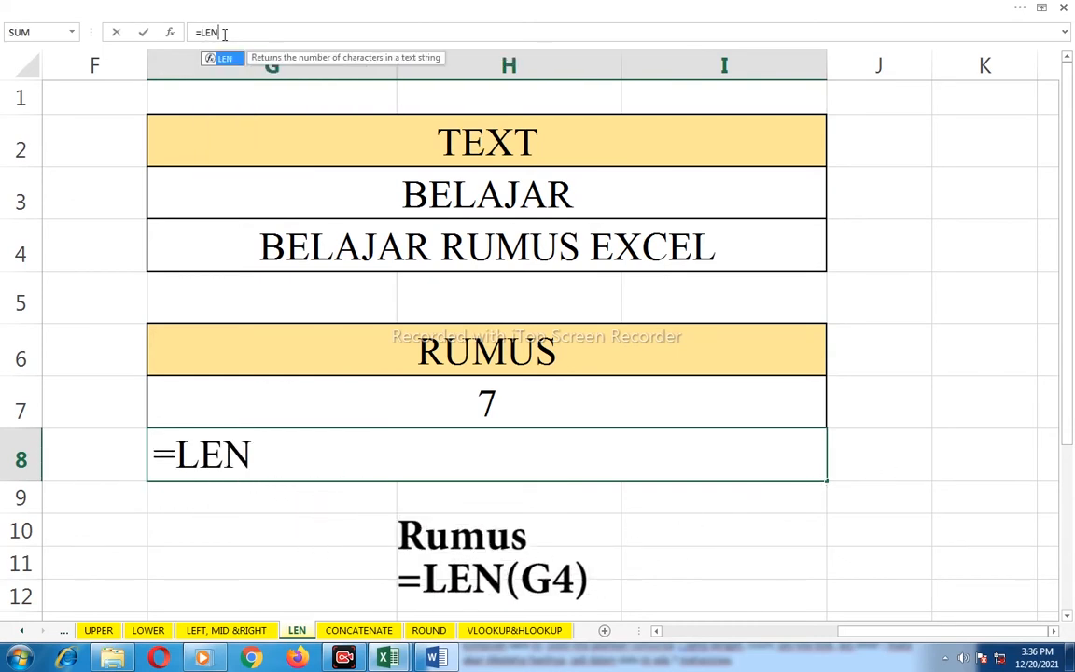
type("(")
left_click(418, 243)
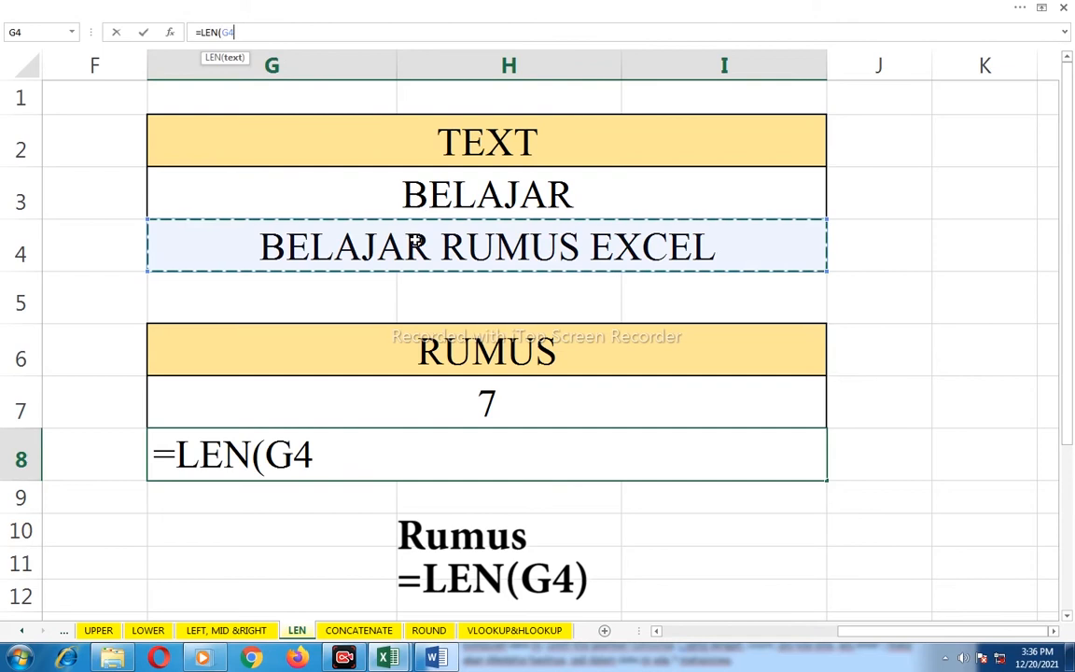
type(")")
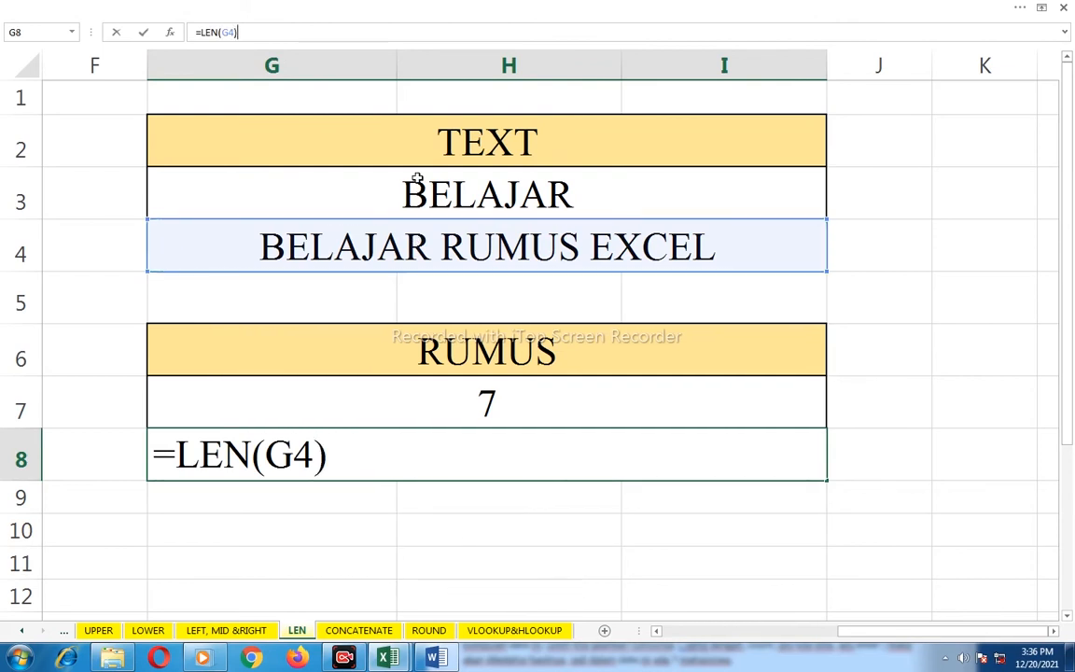
key("Return")
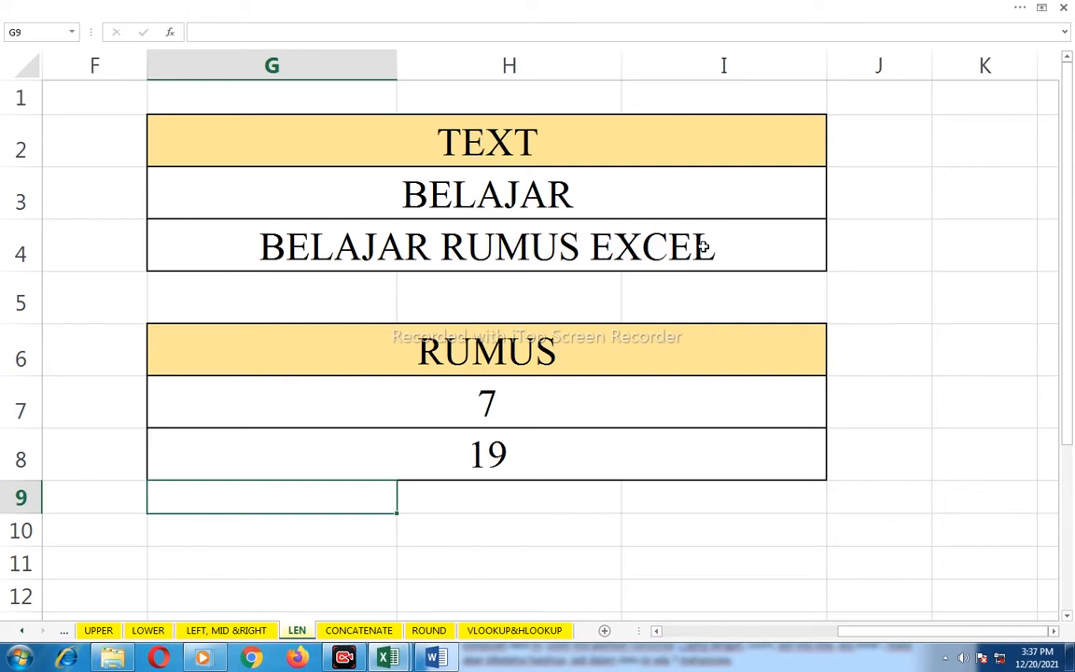
left_click(496, 441)
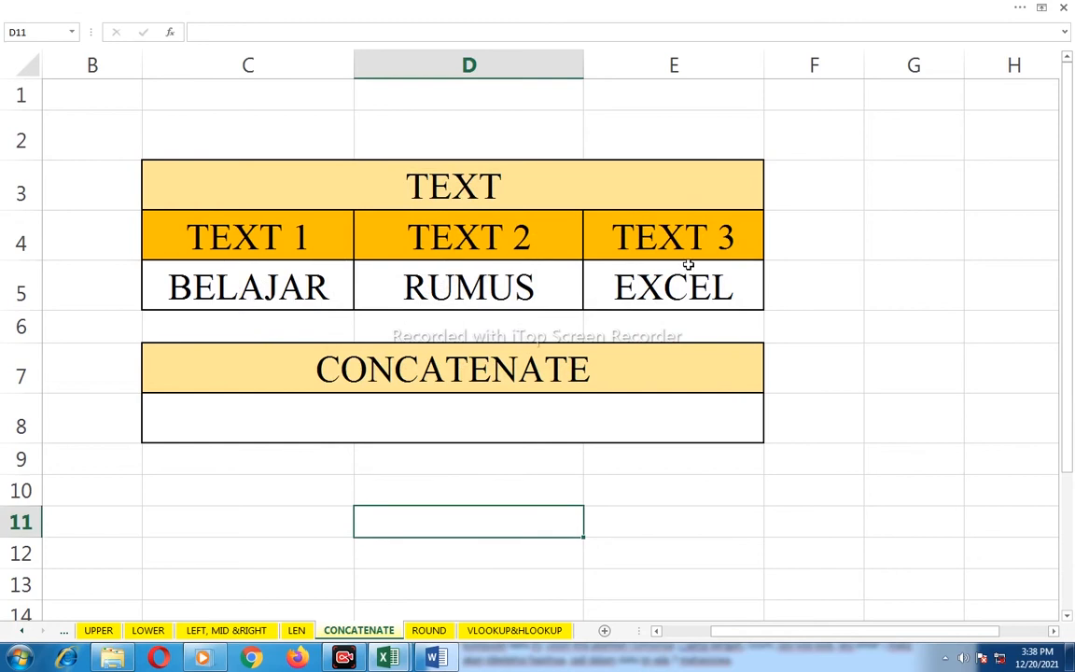
Step: On the CONCATENATE sheet, join the three texts with spaces between them by entering =CONCATENATE(C5," ",D5," ",E5) in C8
left_click(345, 415)
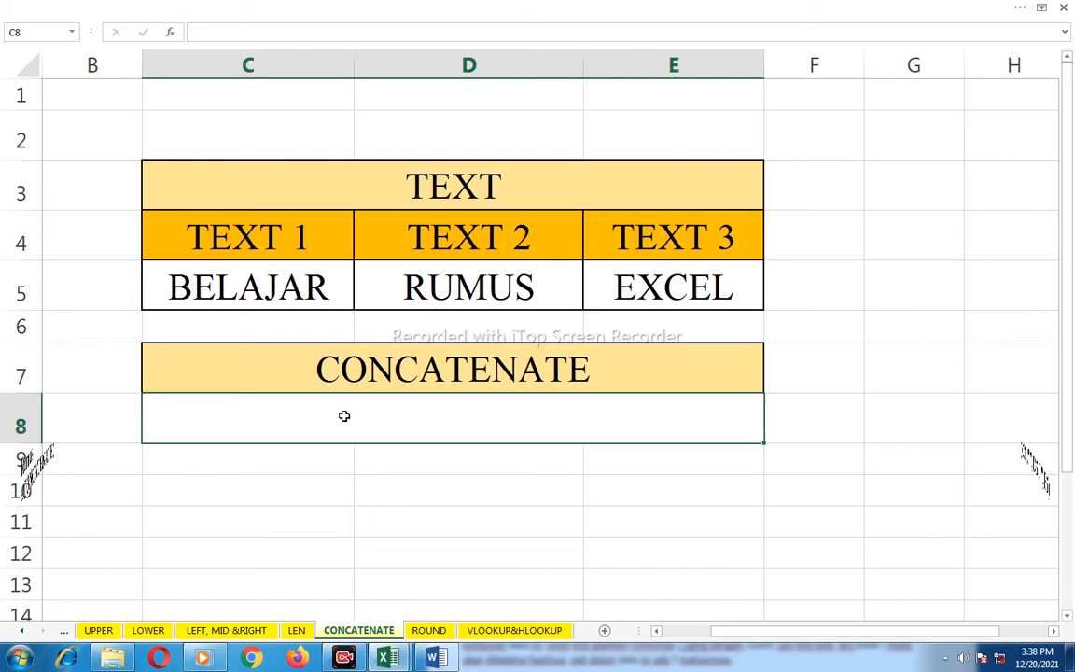
type("=")
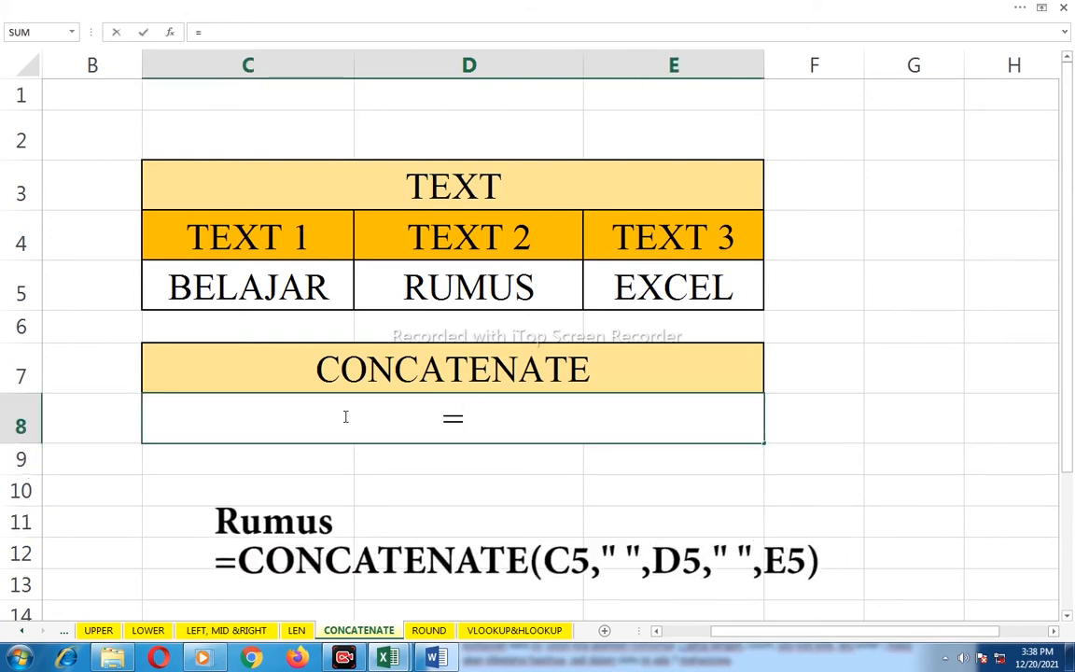
type("CONCATENATE(")
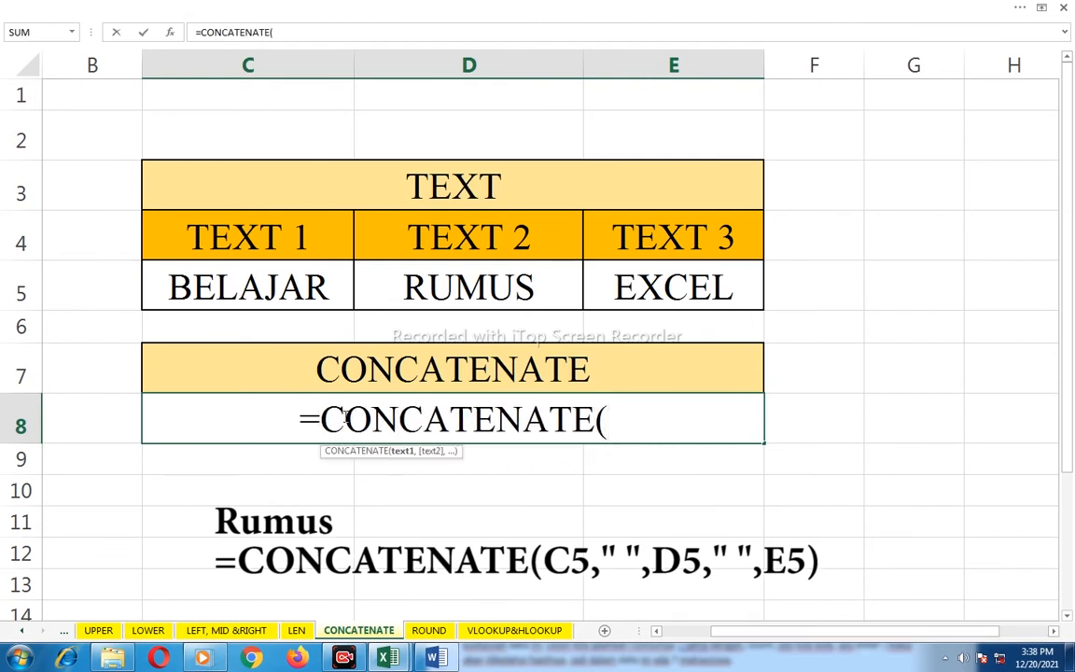
left_click(285, 296)
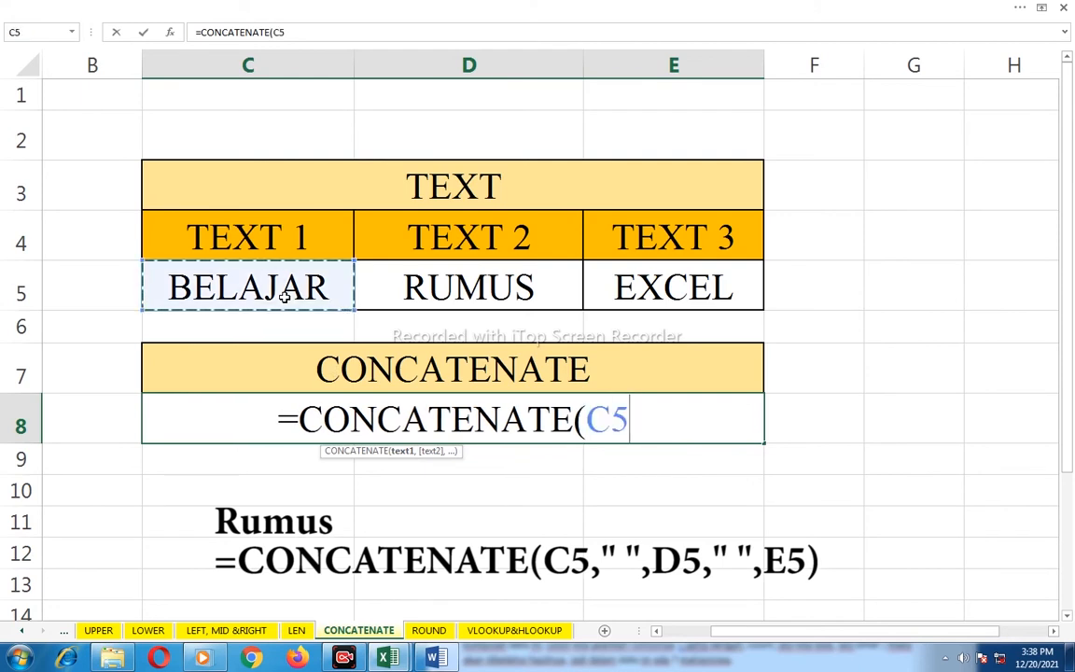
type(",\"")
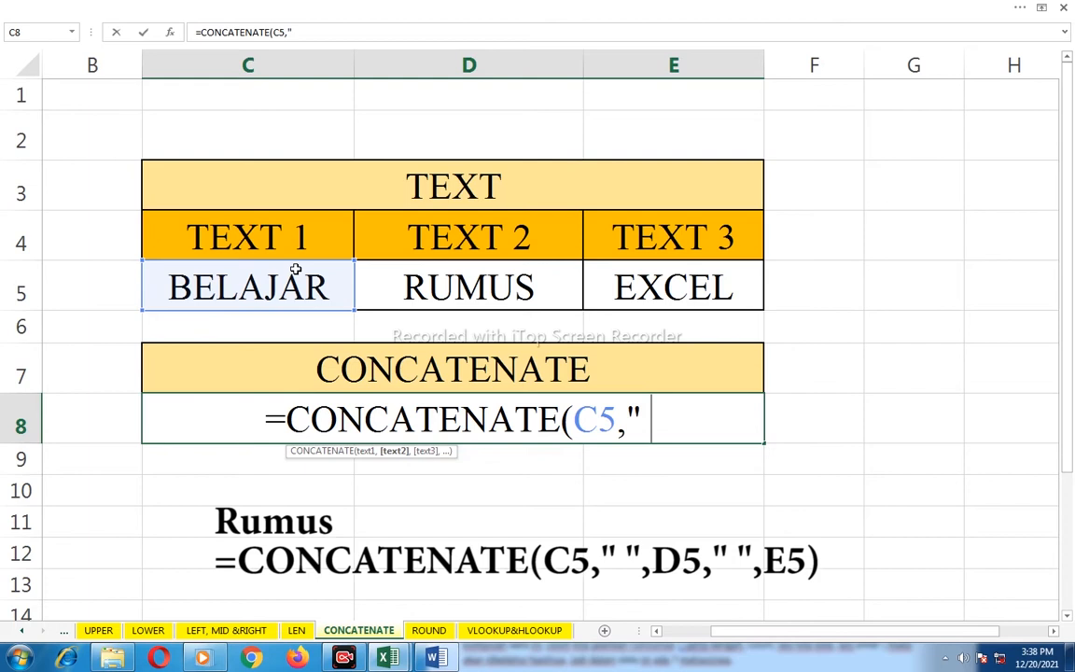
type(" \",")
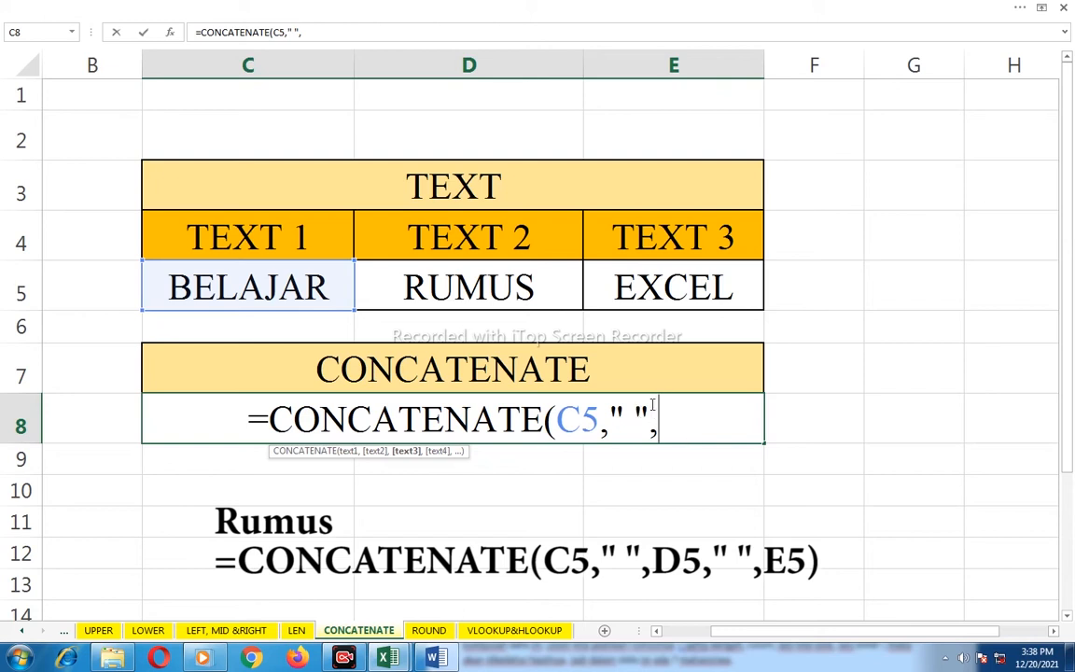
left_click(511, 303)
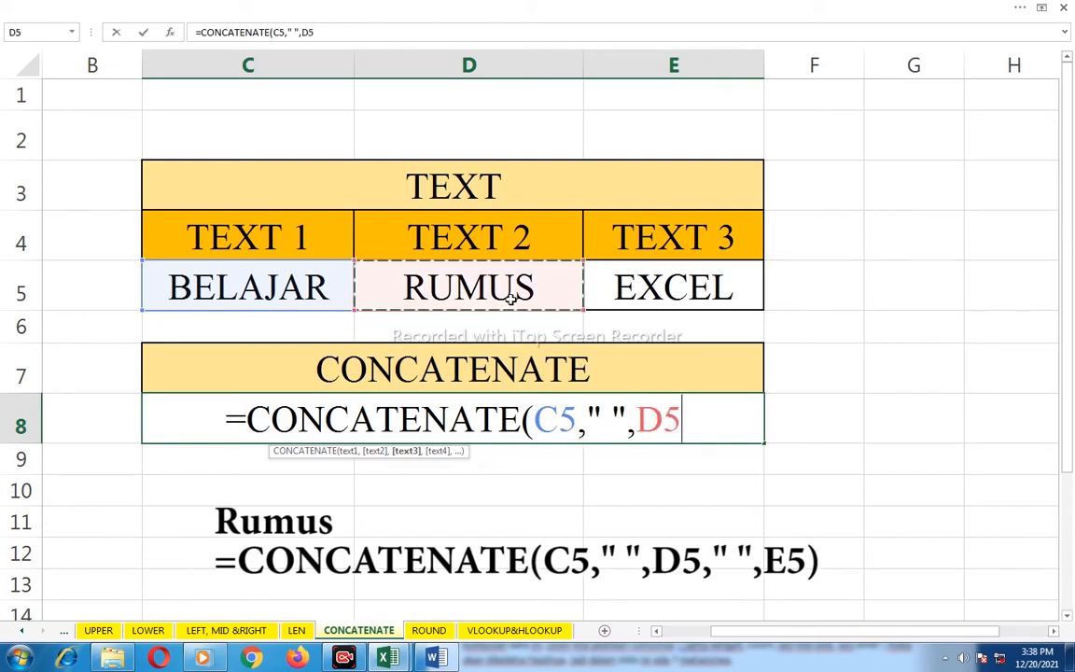
type(",\"")
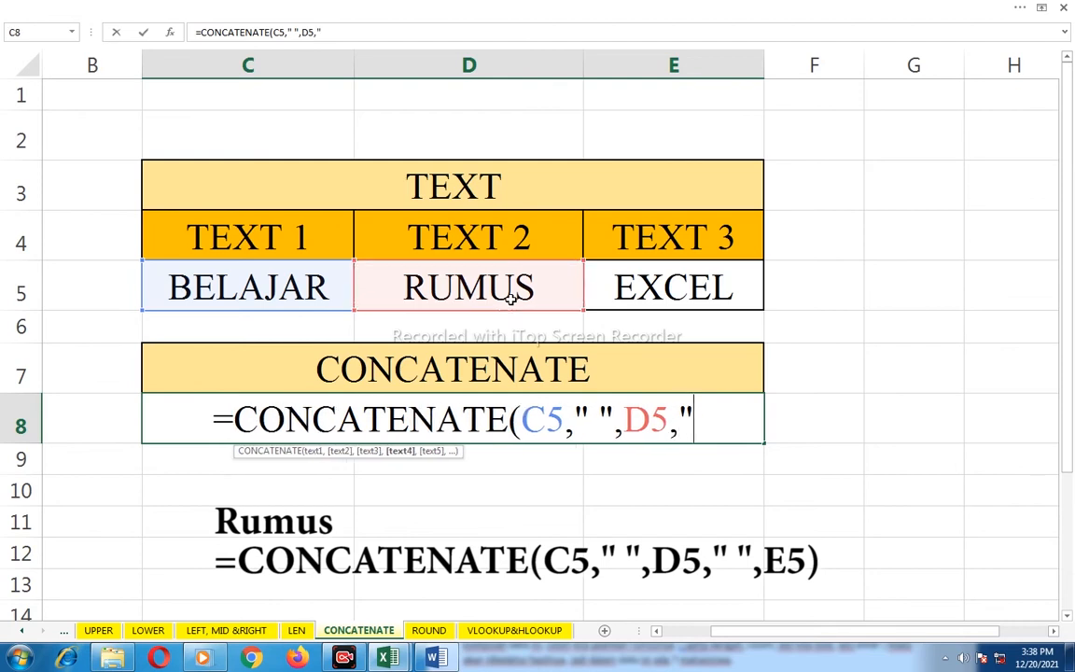
type(" \",")
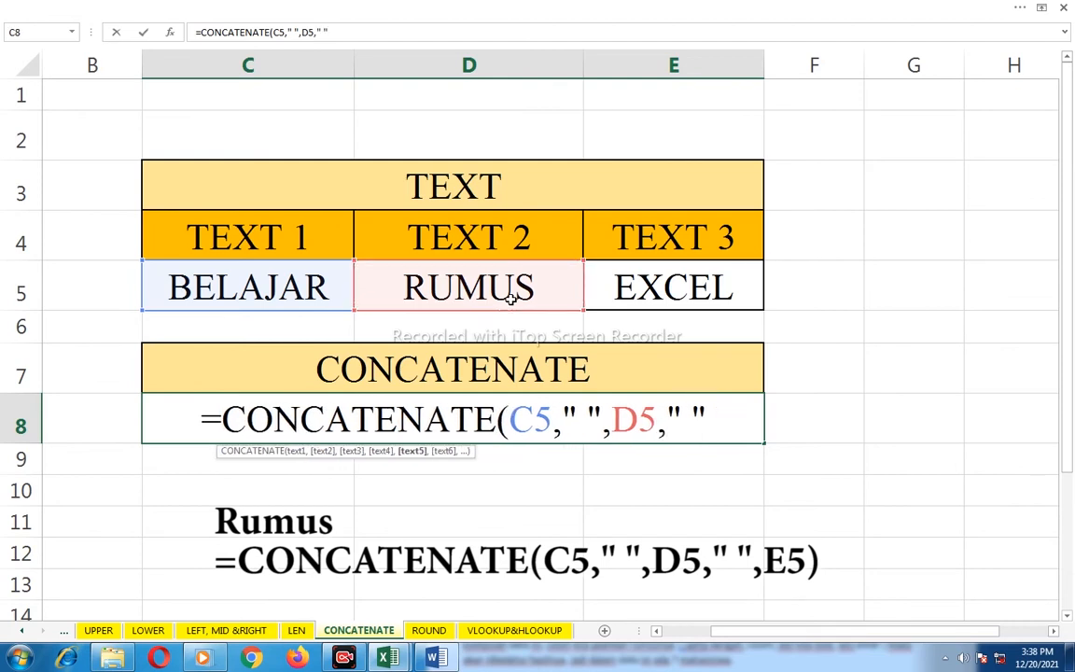
left_click(646, 292)
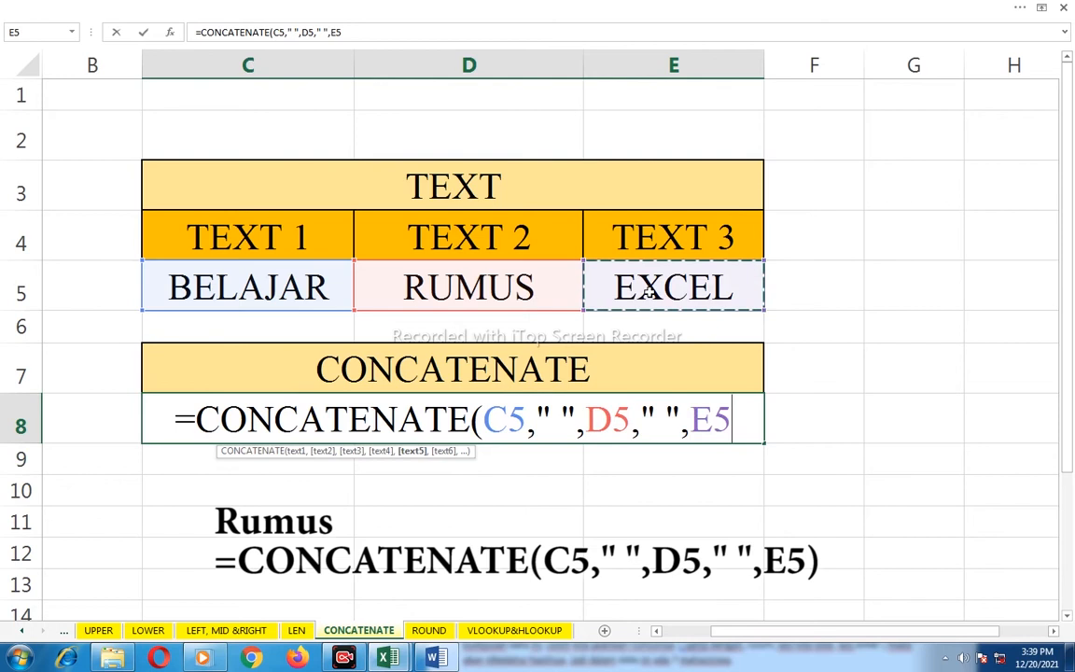
type(")")
key("Return")
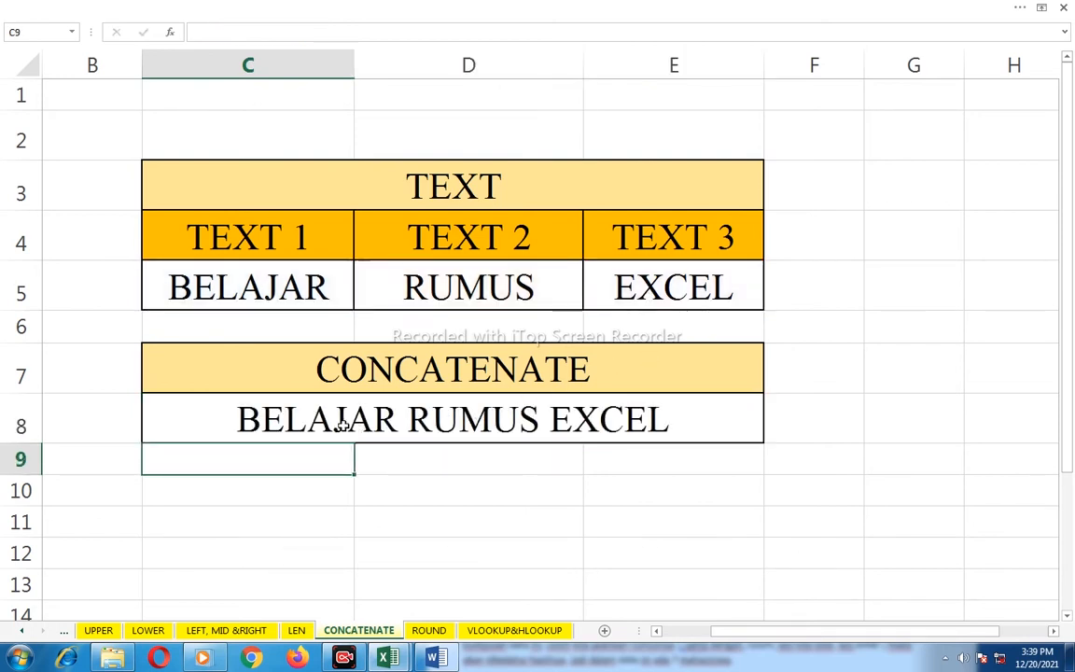
left_click(588, 480)
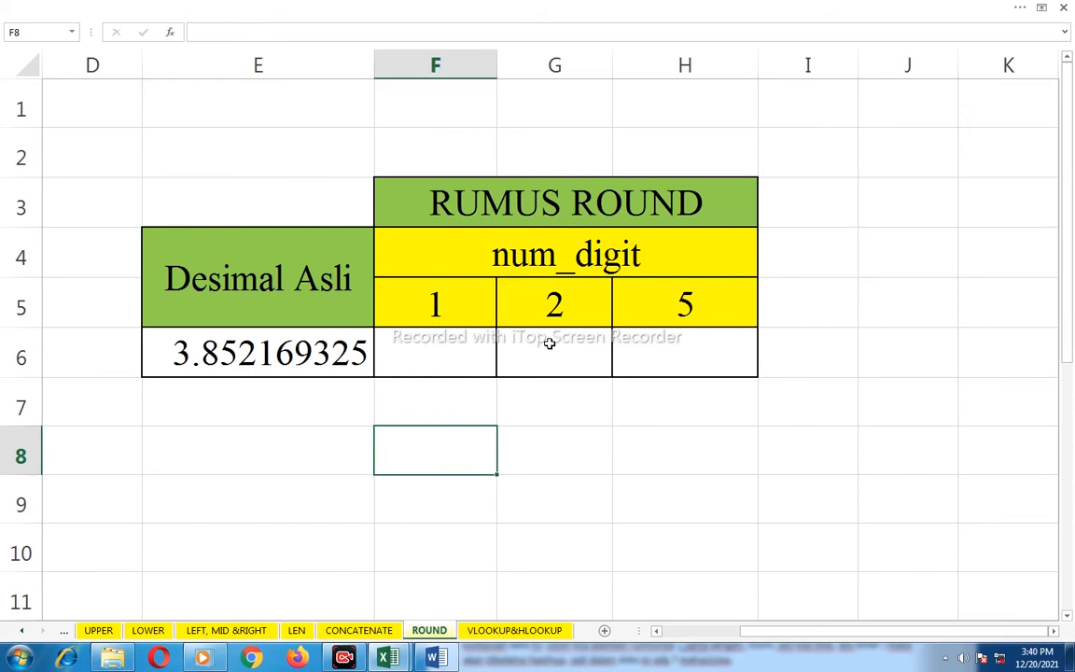
Step: On the ROUND sheet, round the original decimal to one digit by entering =ROUND(E6,1) in F6
left_click(437, 355)
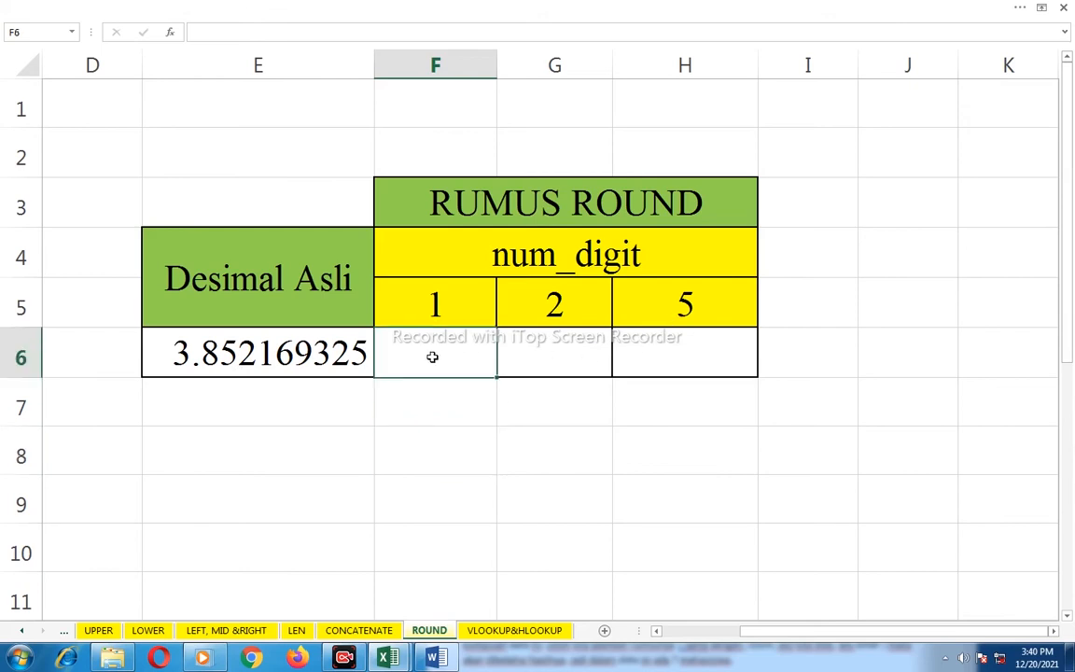
type("=")
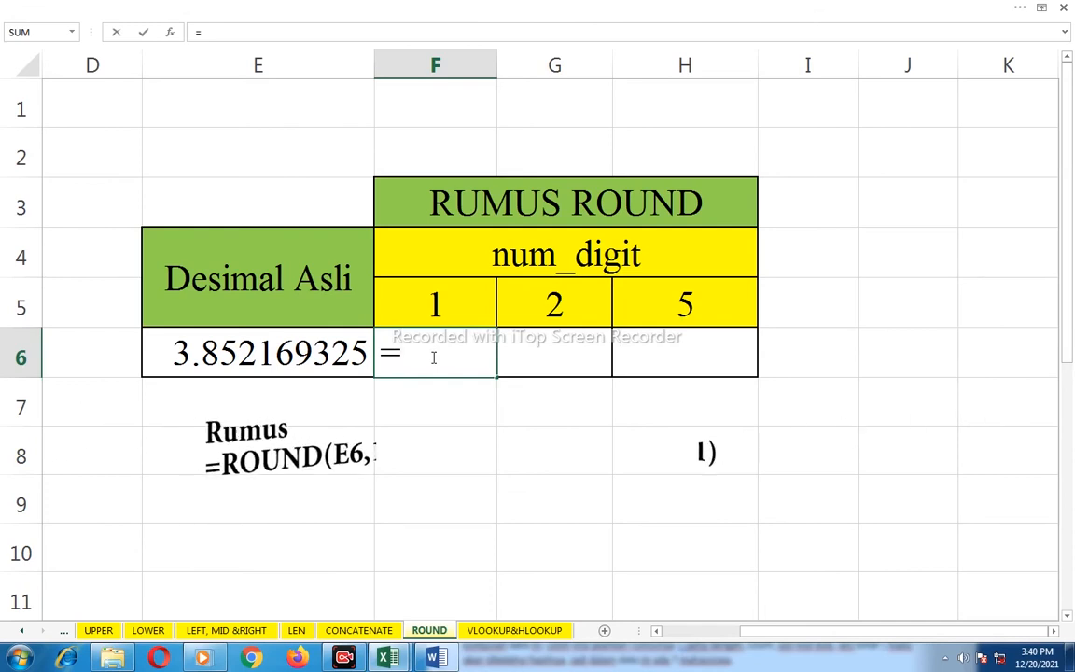
type("ROUND")
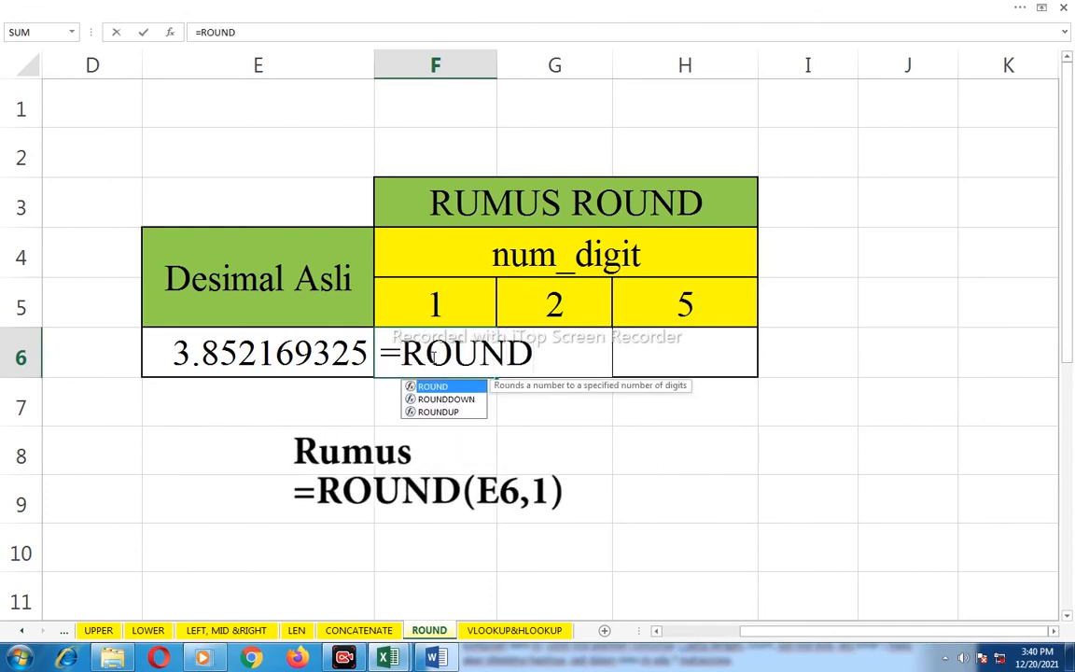
type("(")
left_click(308, 354)
type(",")
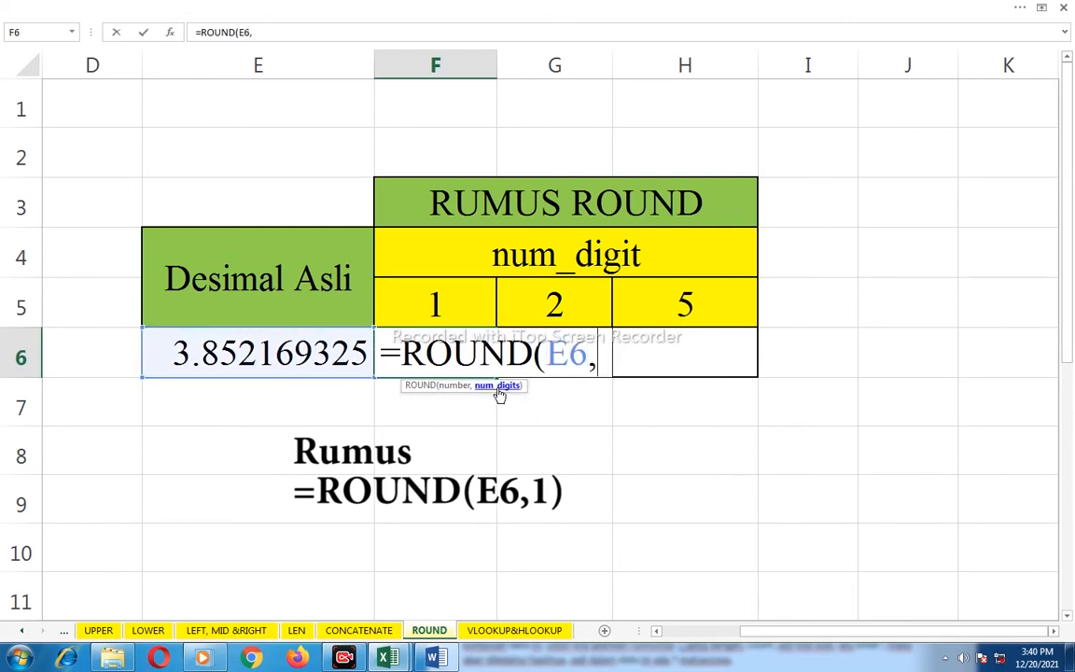
type("1)")
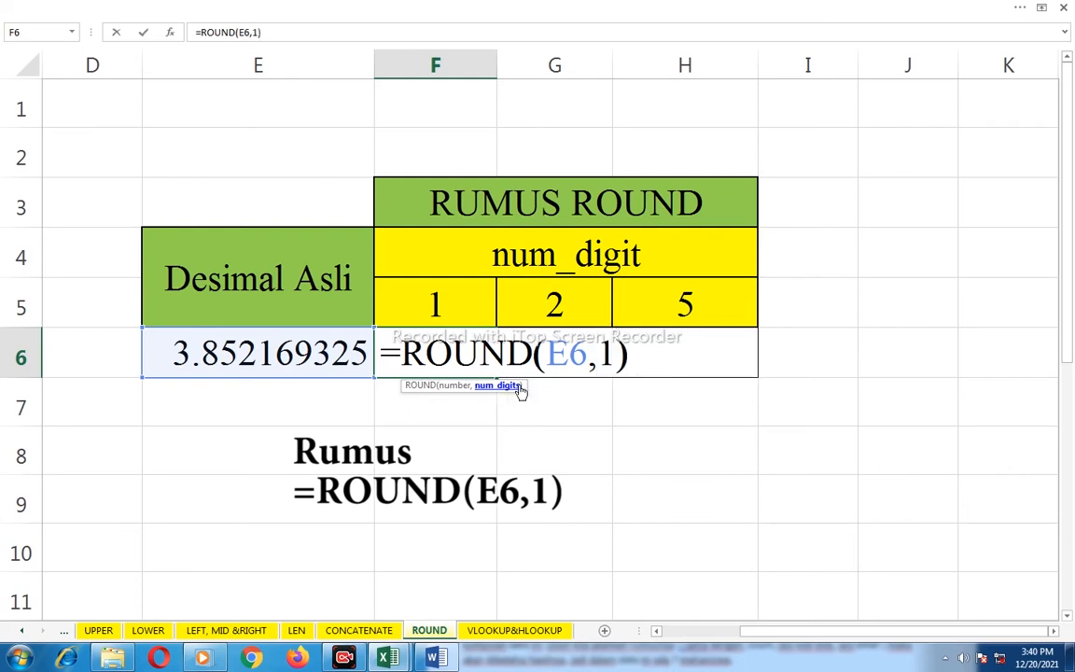
key("Return")
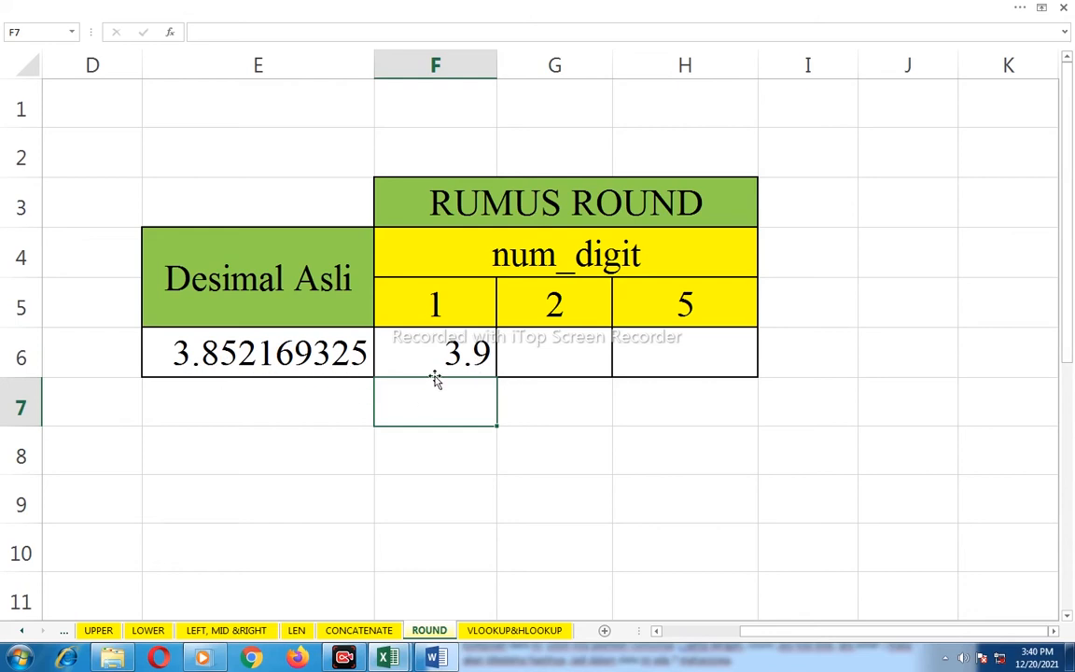
Step: Round the original decimal to two digits by entering =ROUND(E6,2) in G6
left_click(538, 362)
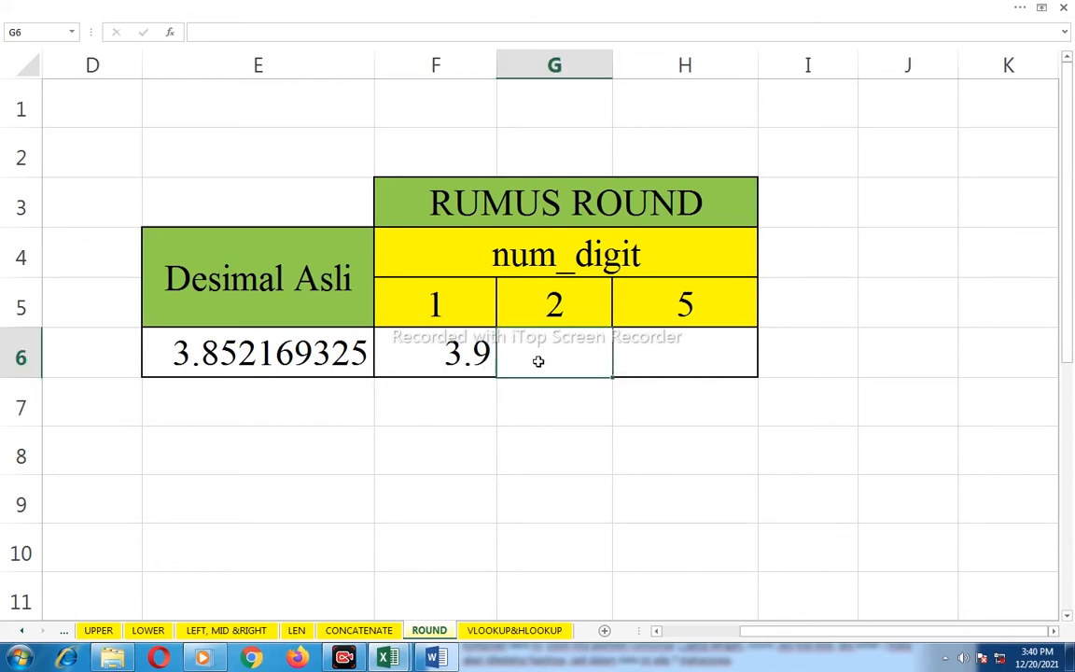
type("=")
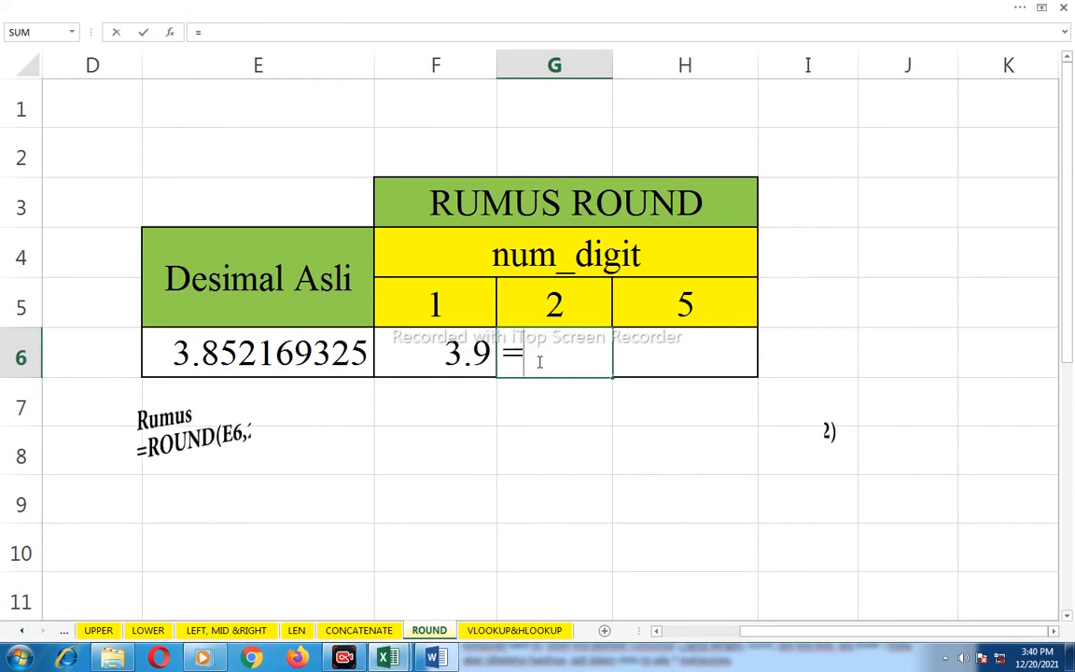
type("R")
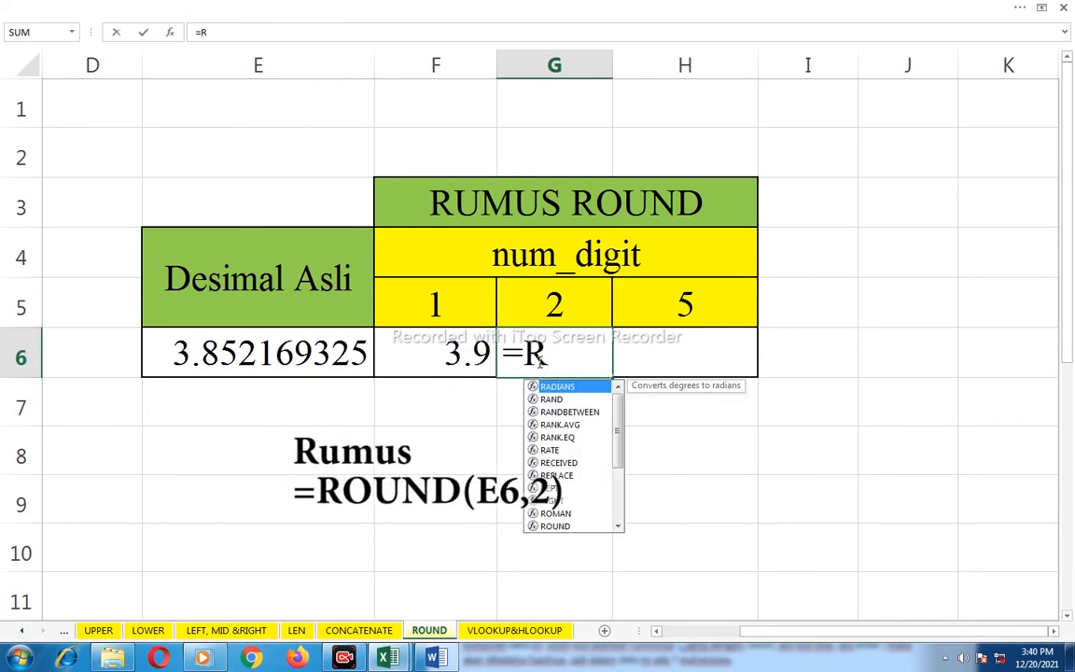
type("OUND")
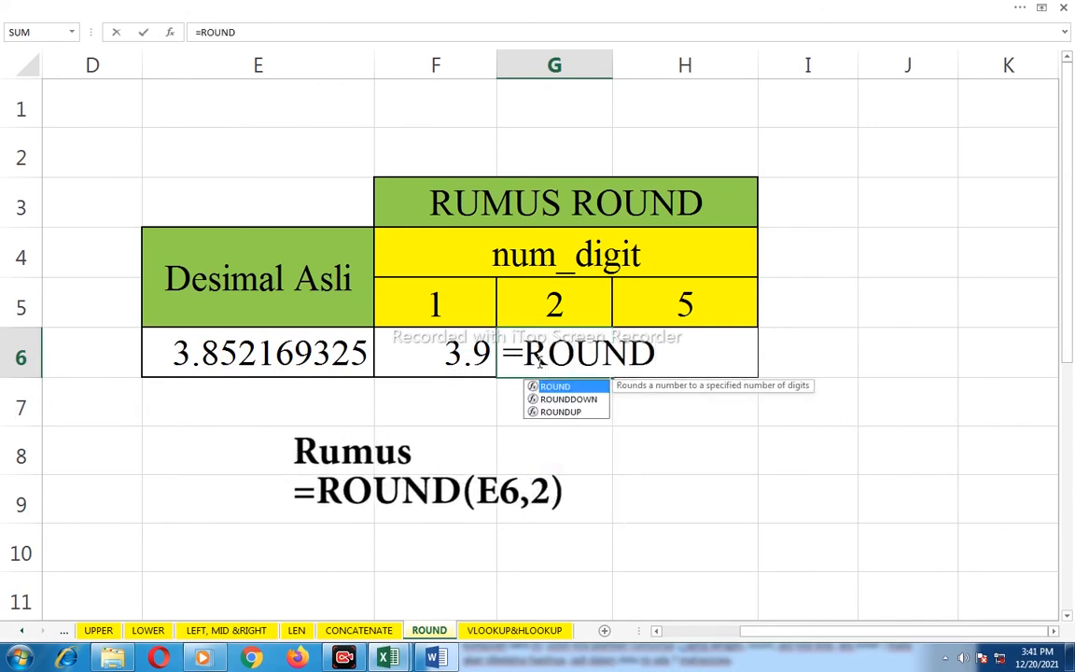
type("(")
left_click(297, 355)
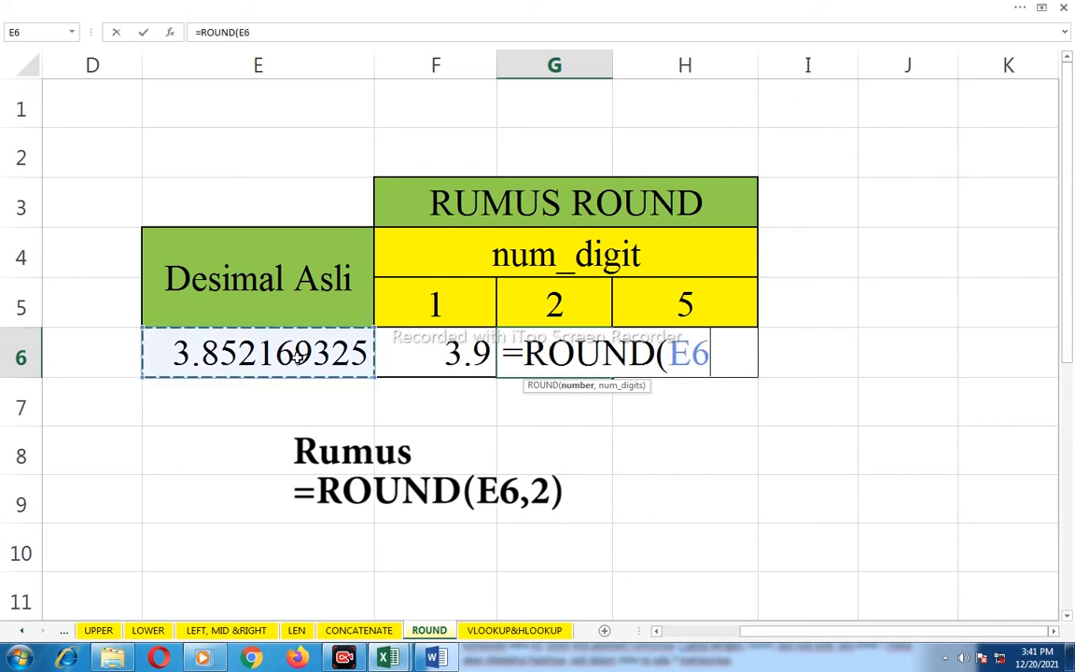
type(",2")
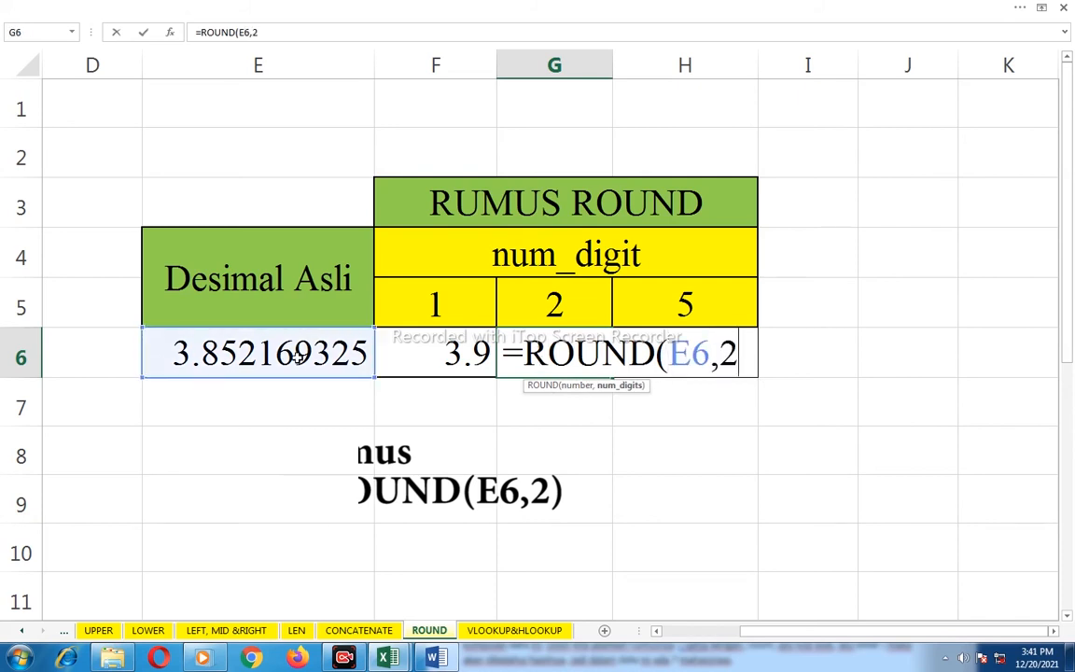
type(")")
key("Return")
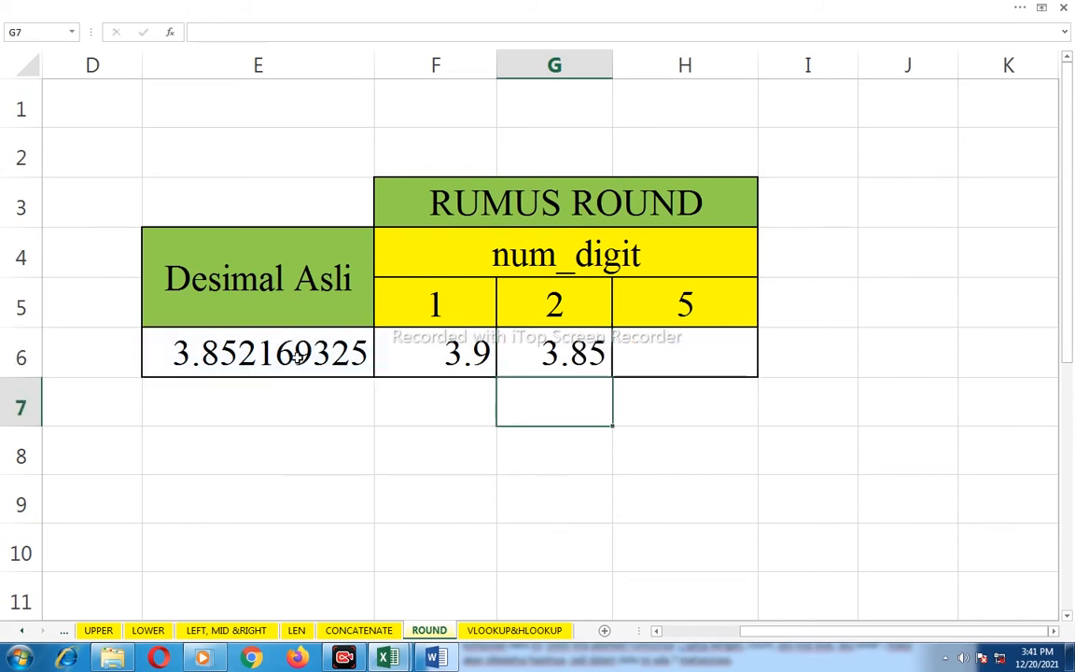
left_click(560, 364)
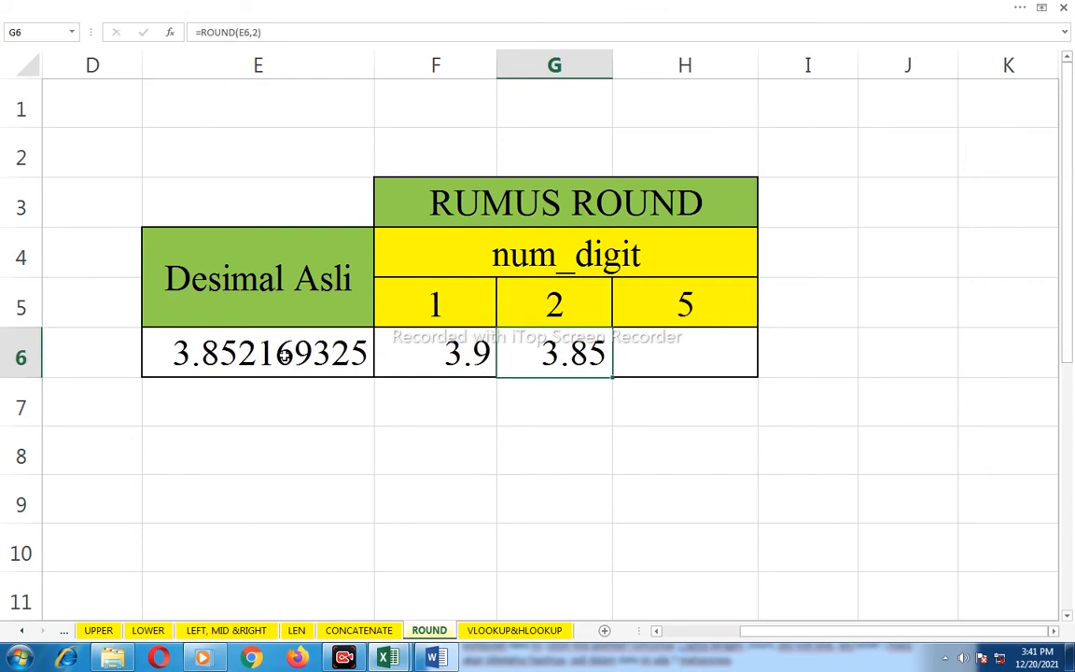
Step: Round the original decimal to five digits by entering =ROUND(E6,5) in H6
left_click(684, 345)
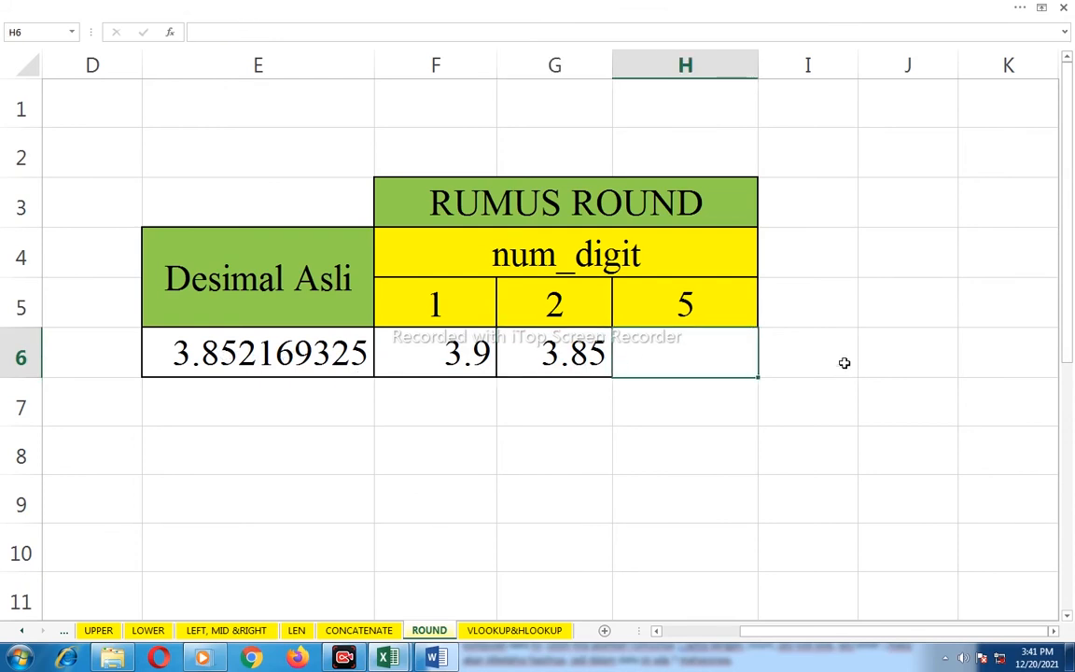
type("=")
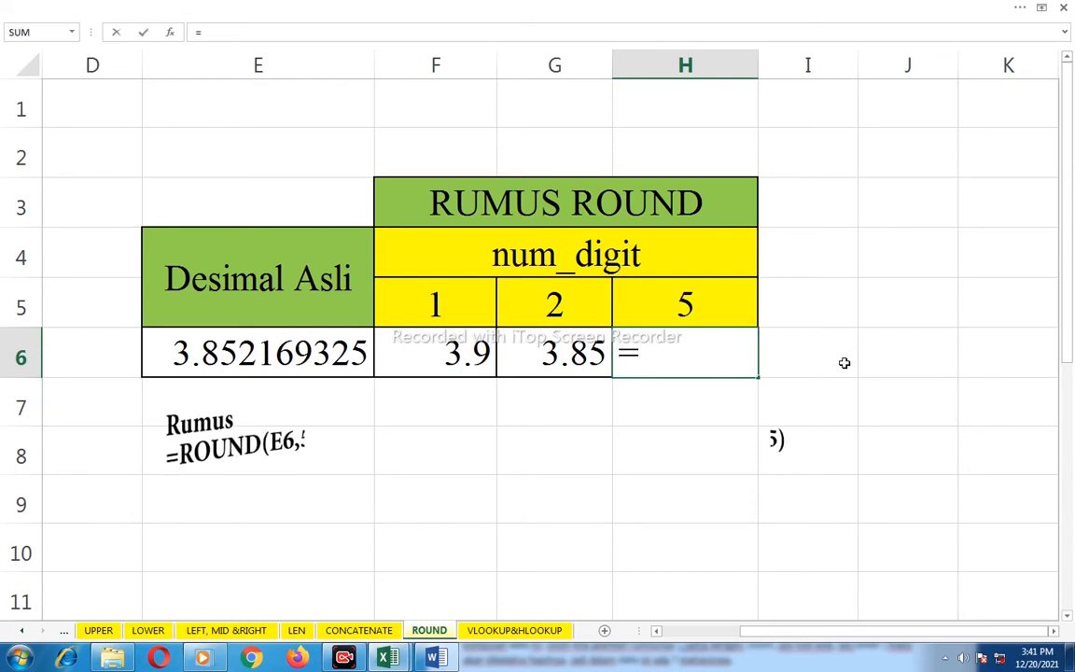
type("ROUND(")
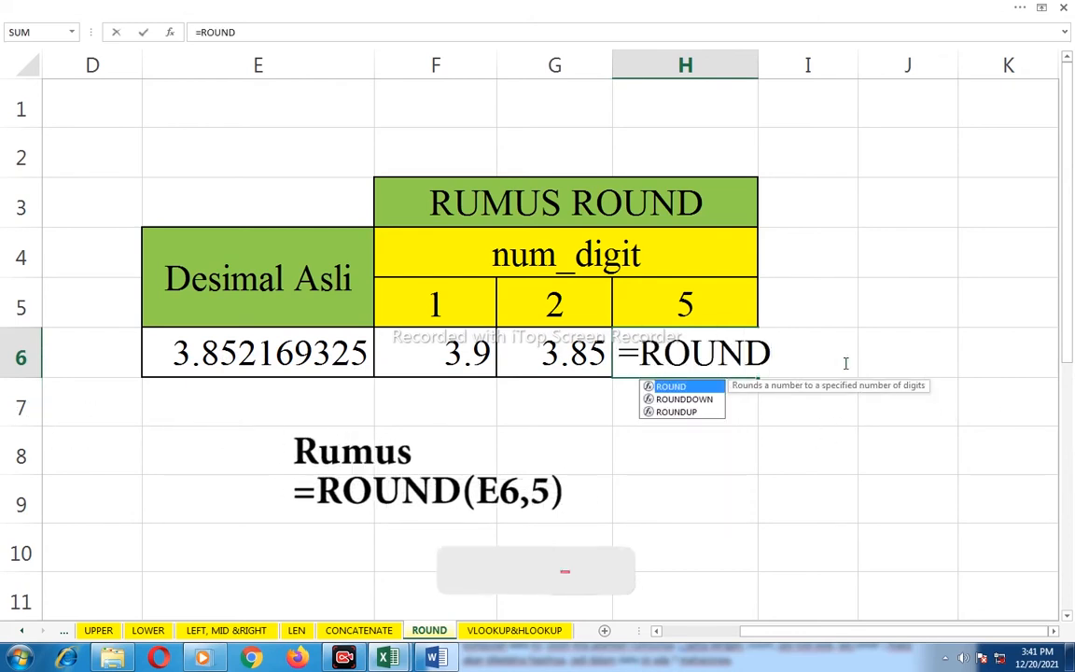
left_click(327, 355)
type(",")
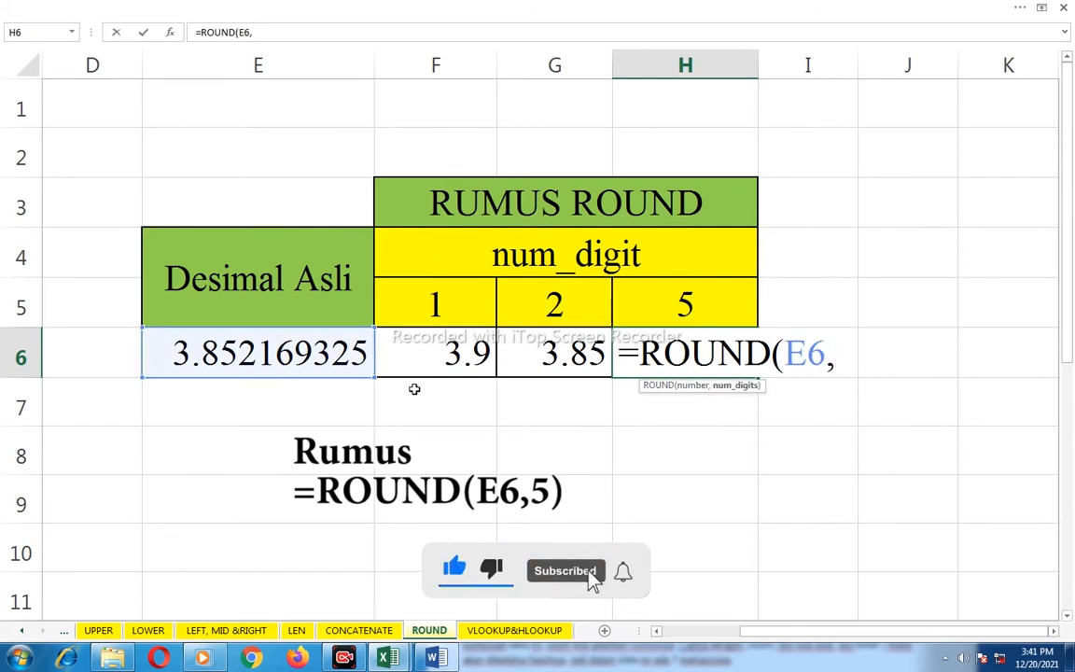
type("5")
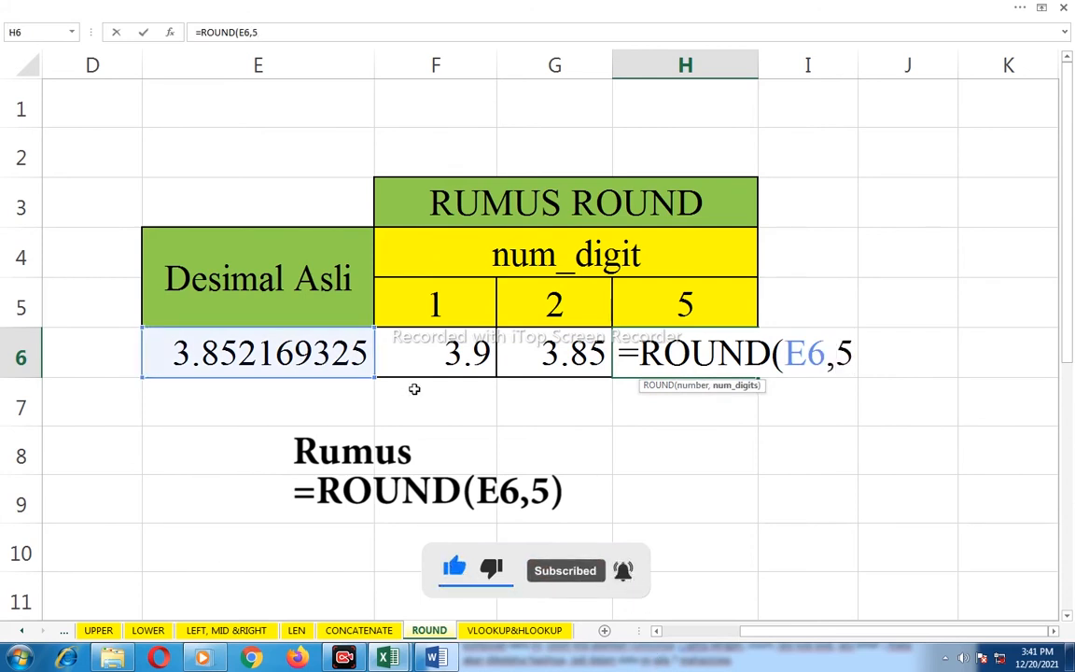
type(")")
key("Return")
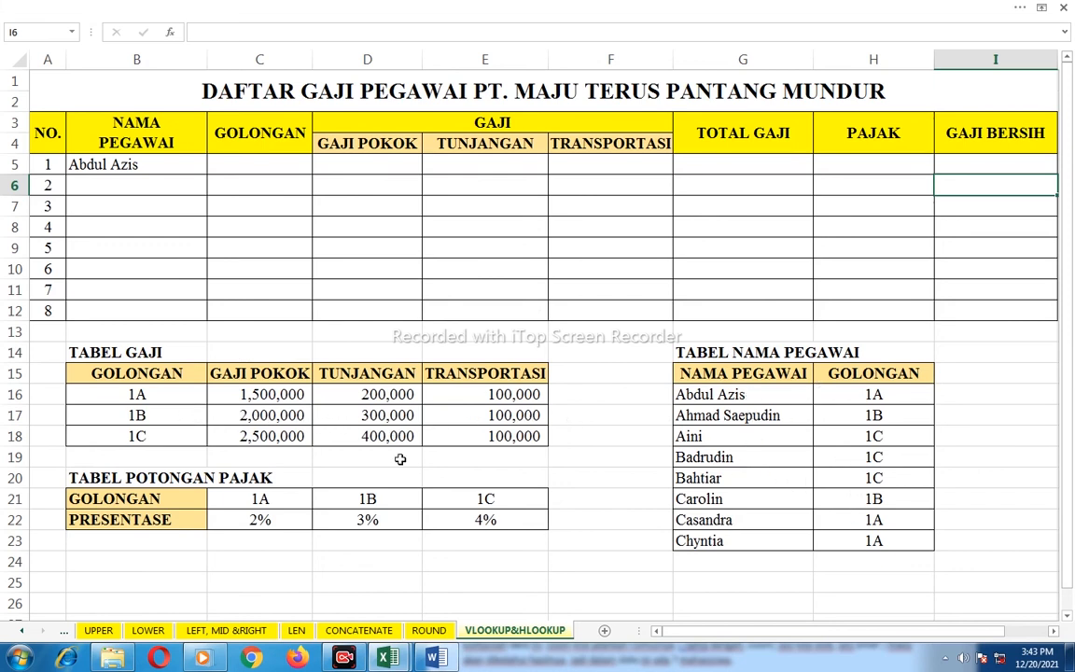
Step: On the VLOOKUP&HLOOKUP sheet, look up the first employee's GOLONGAN by entering =VLOOKUP(B5,$G$16:$H$23,2,FALSE) in C5
left_click(270, 165)
type("=VLOOKUP")
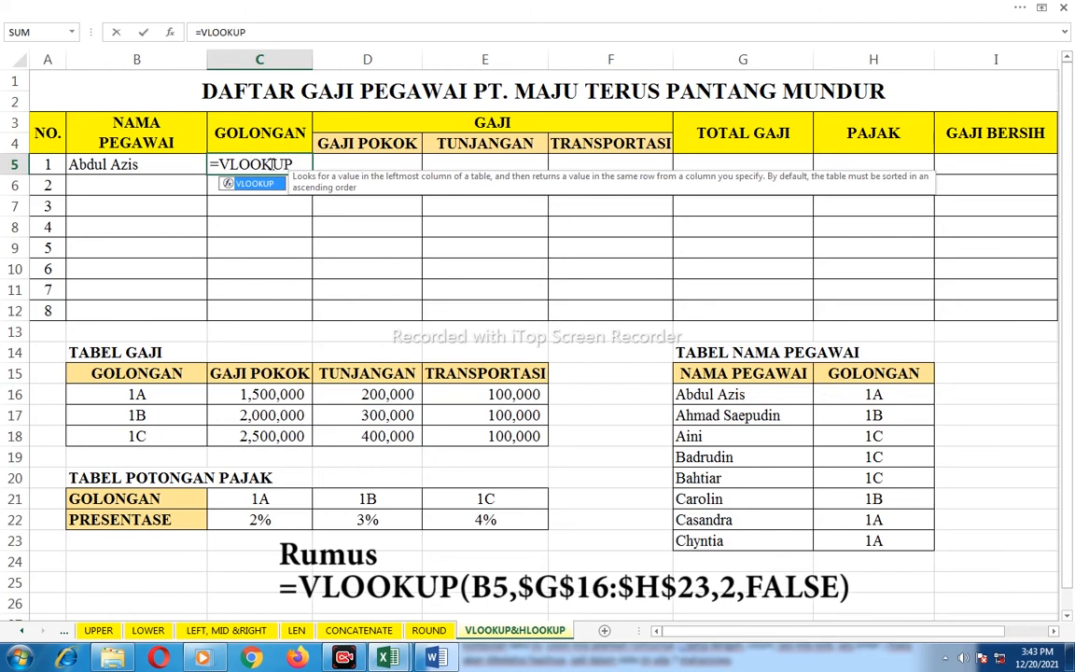
type("(")
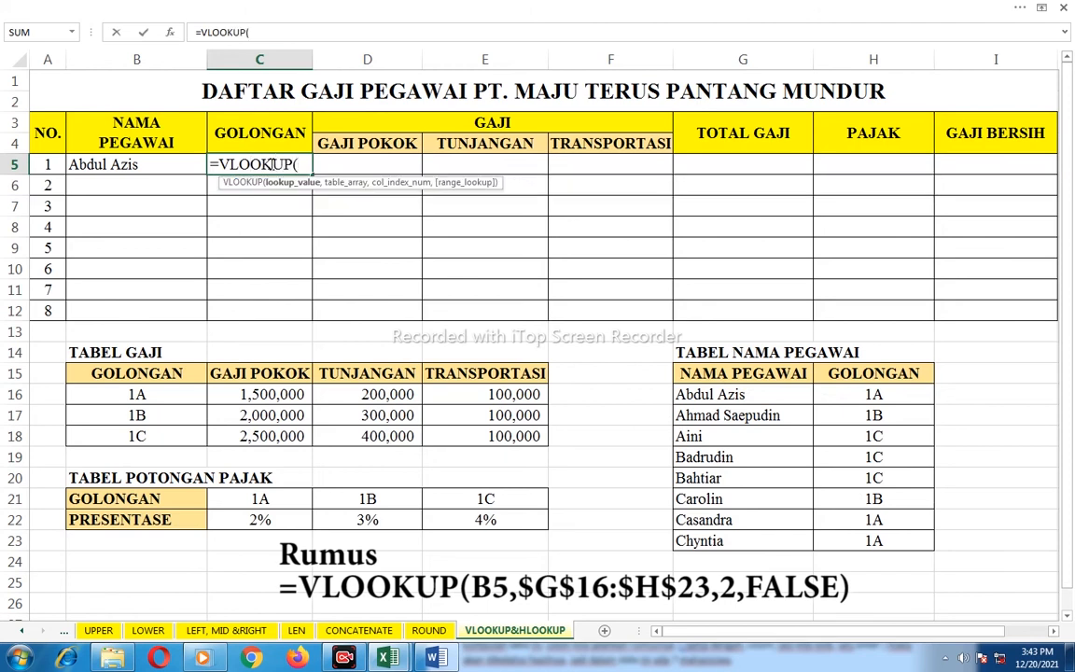
left_click(126, 166)
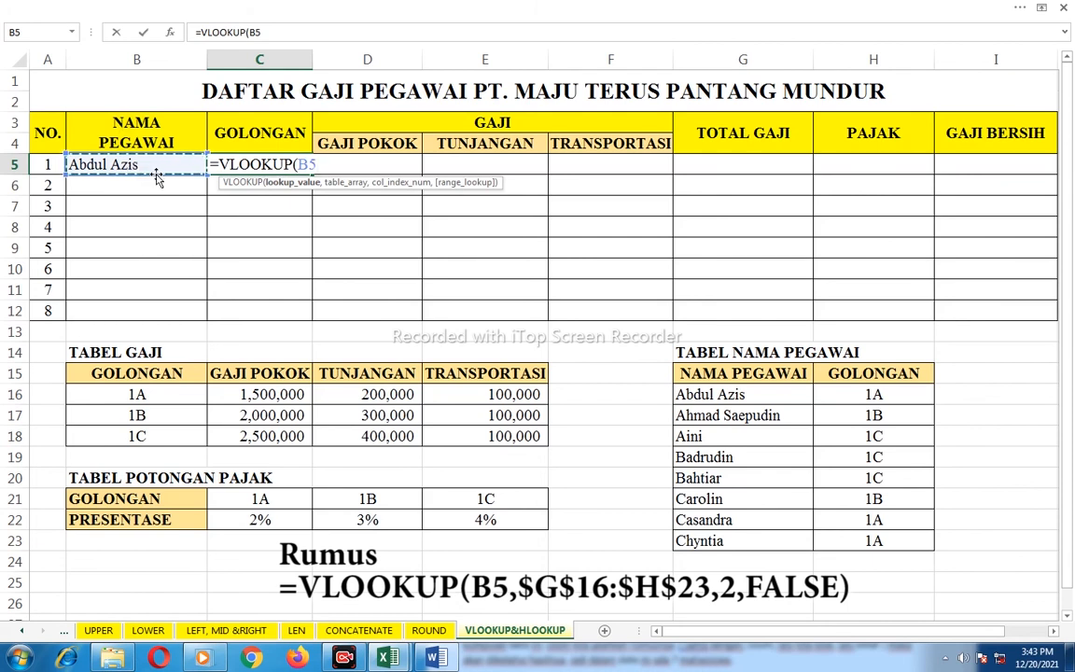
type(",")
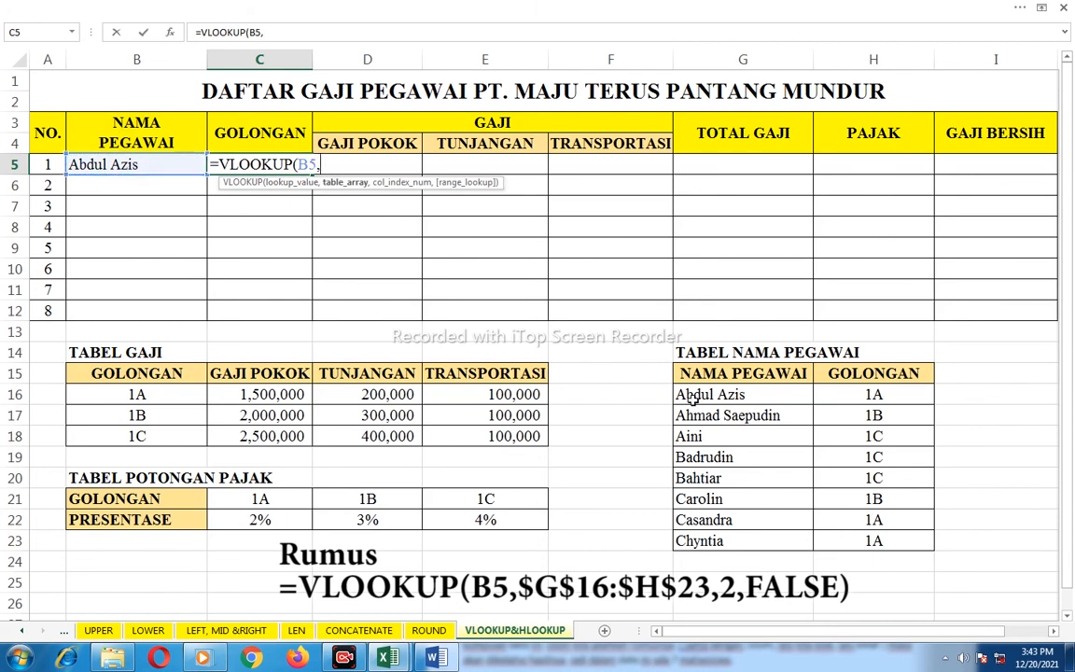
left_click_drag(732, 395, 874, 542)
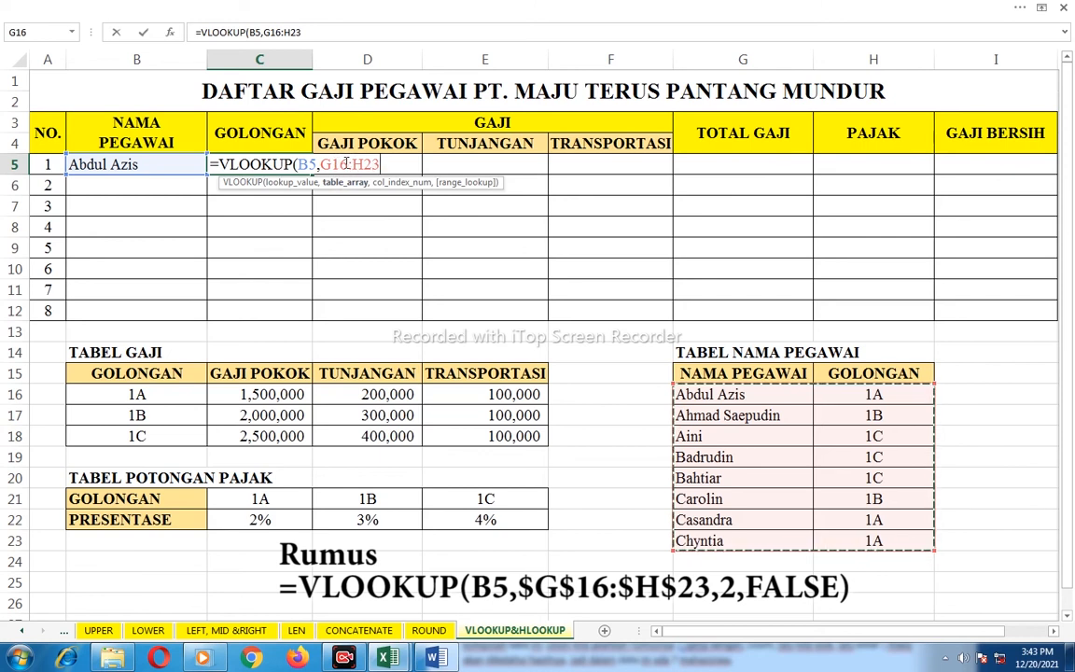
key("F4")
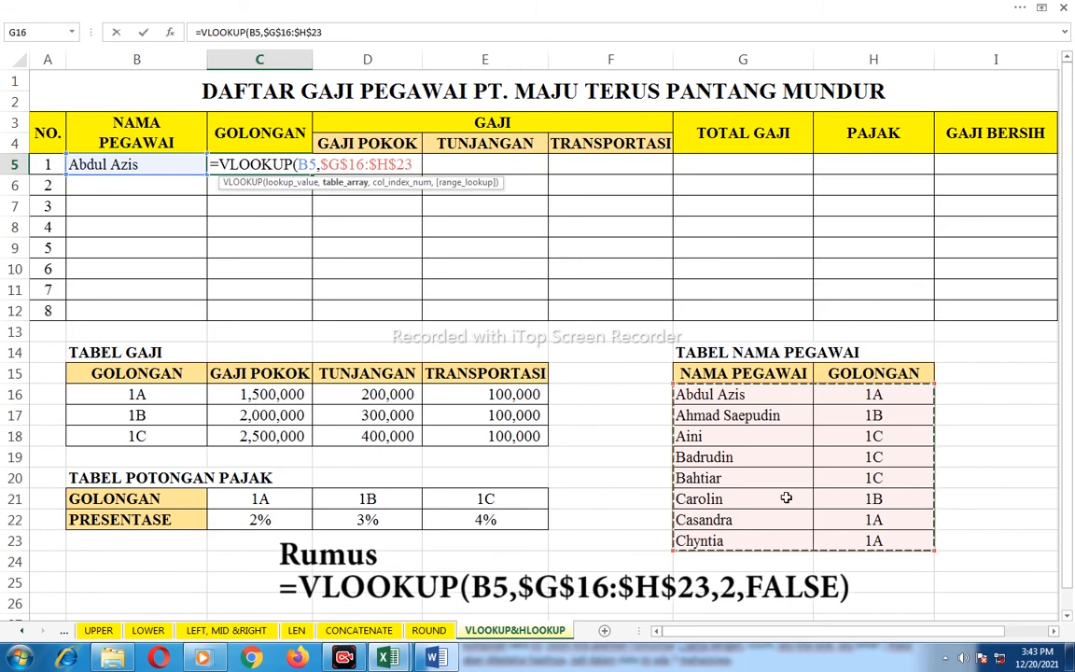
type(",")
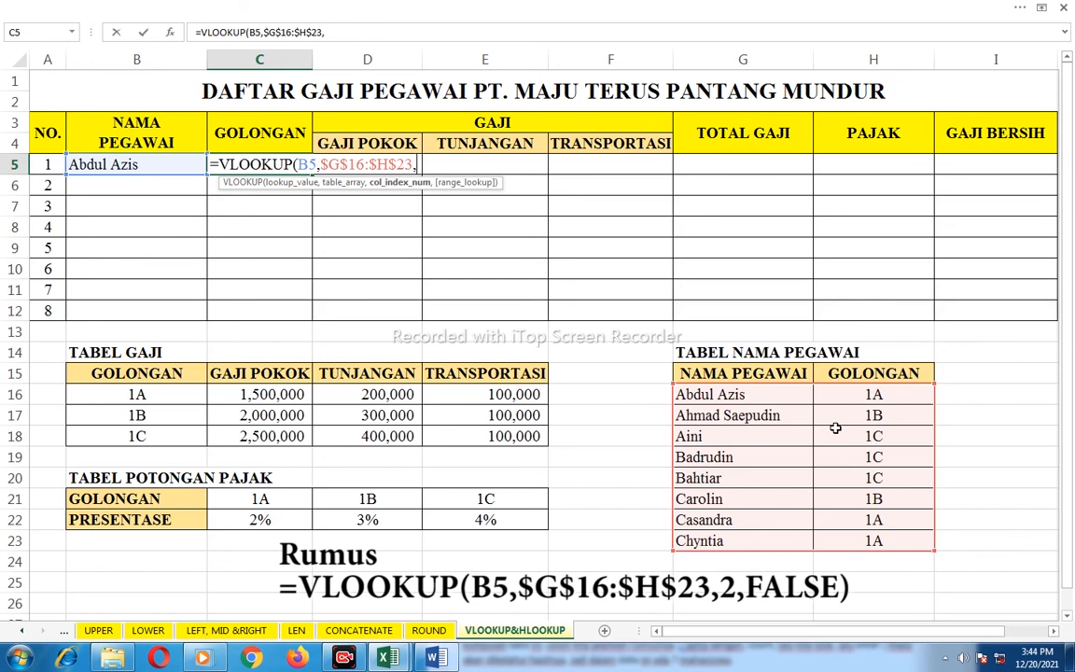
type("2,FALSE")
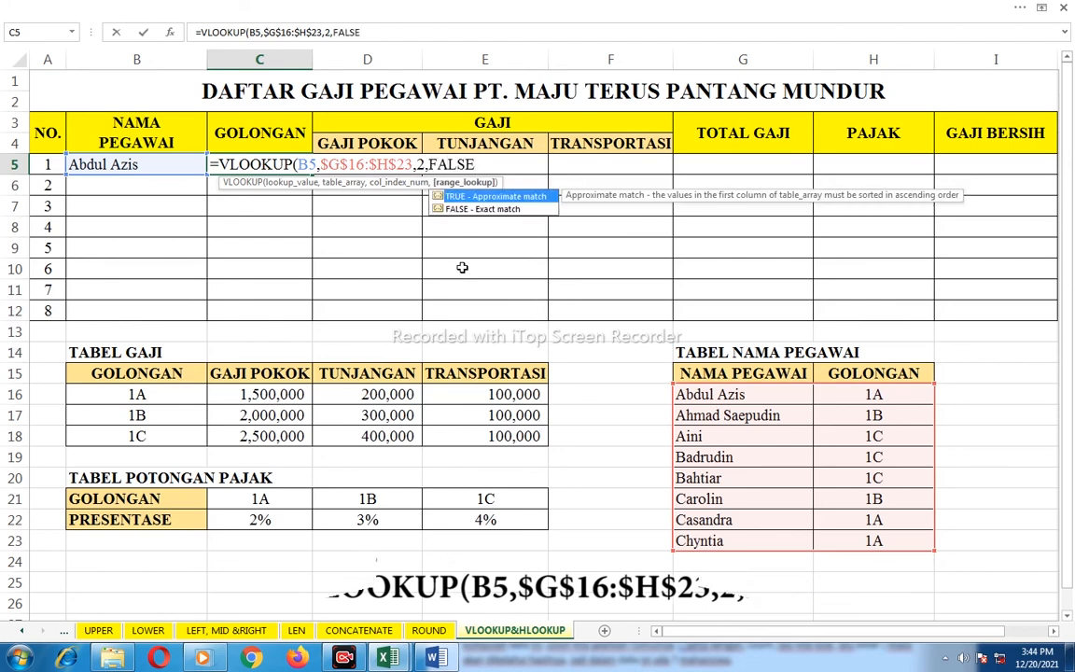
type(")")
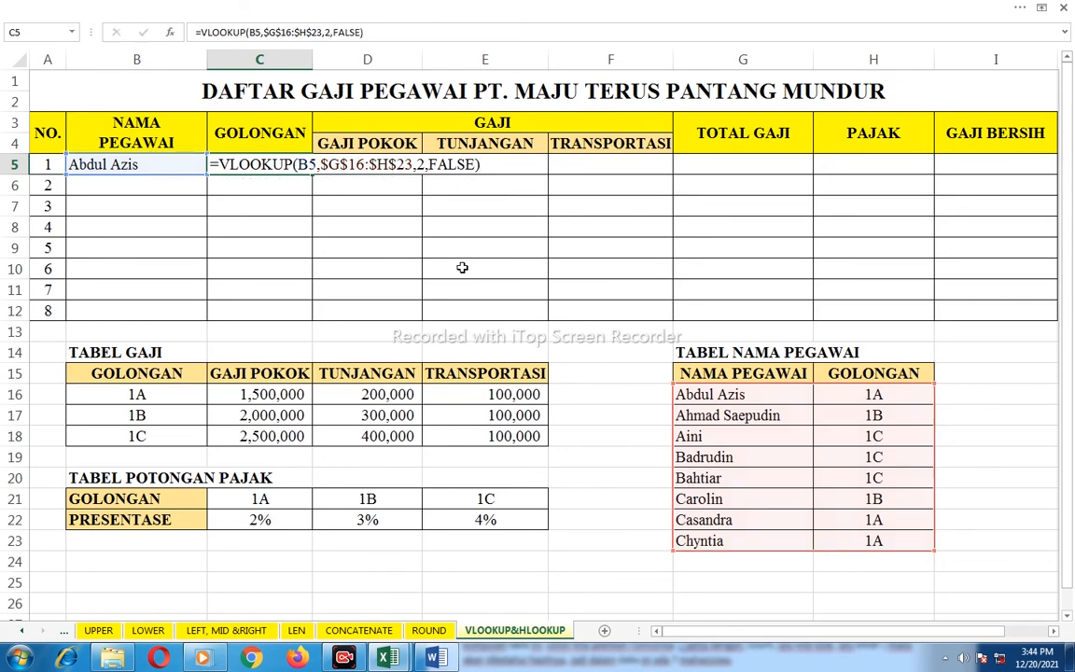
key("Return")
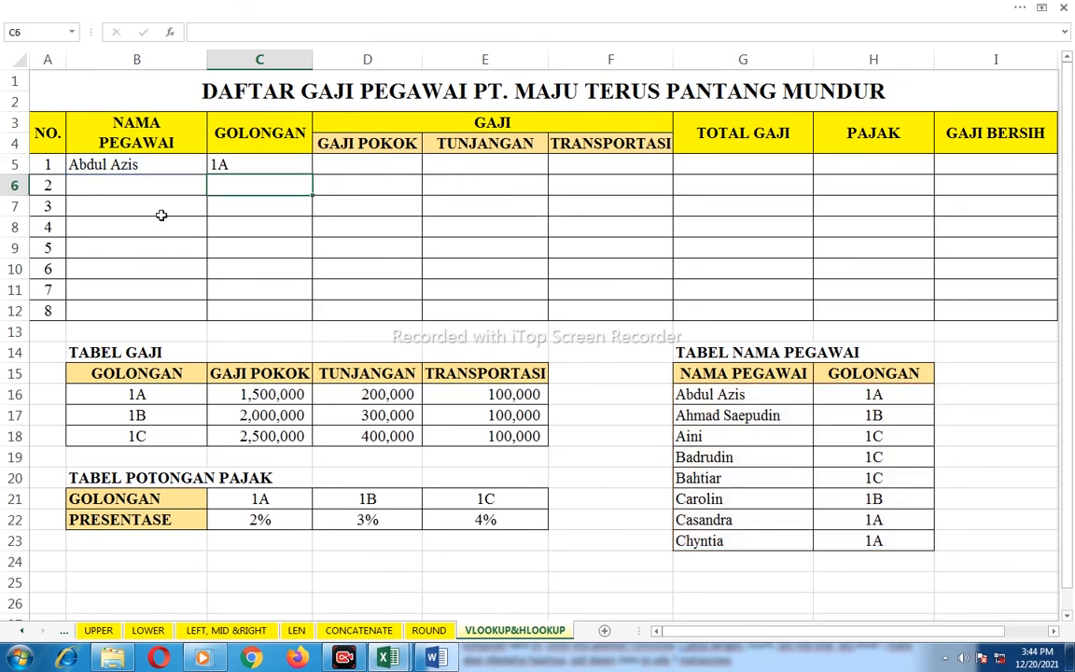
left_click(234, 167)
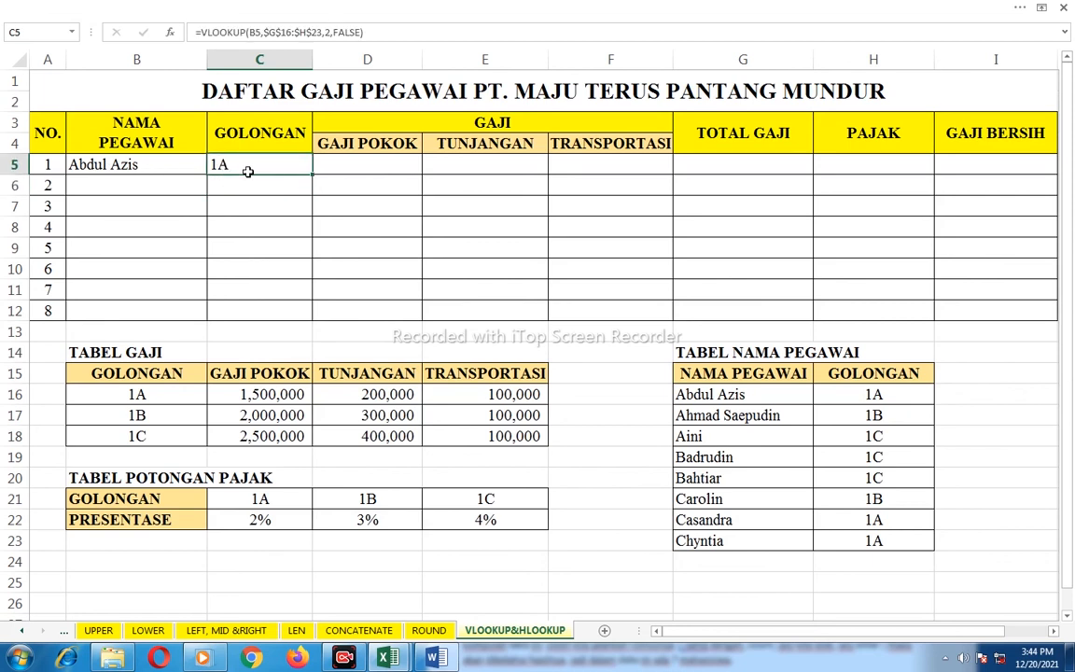
Step: Look up the first employee's GAJI POKOK by entering =VLOOKUP(C5,$B$16:$E$18,2,FALSE) in D5
left_click(368, 164)
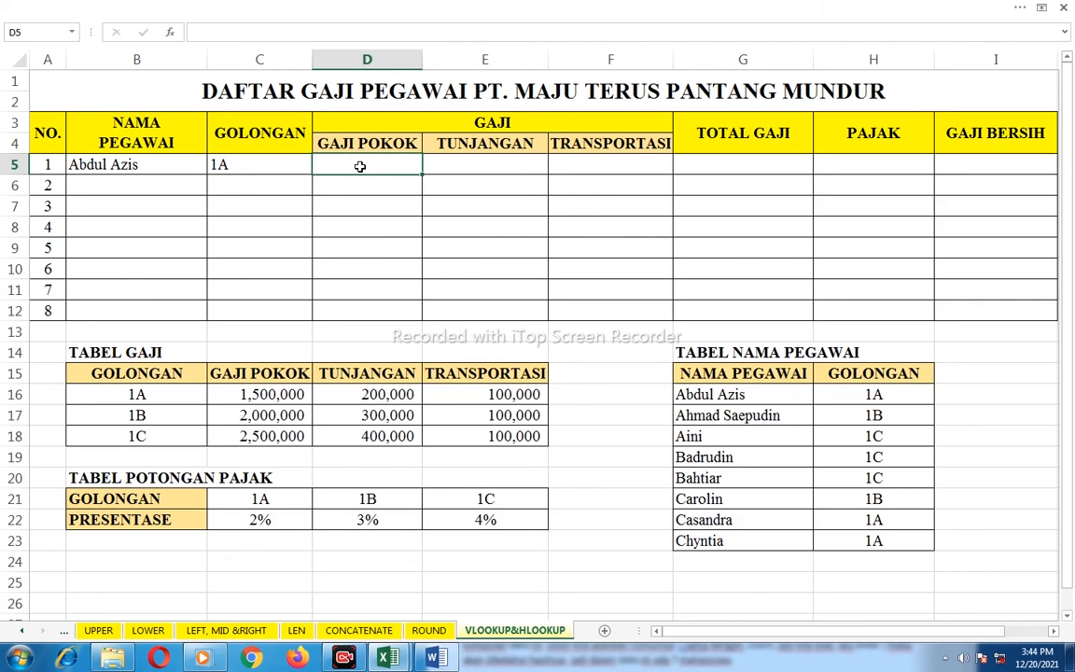
type("=")
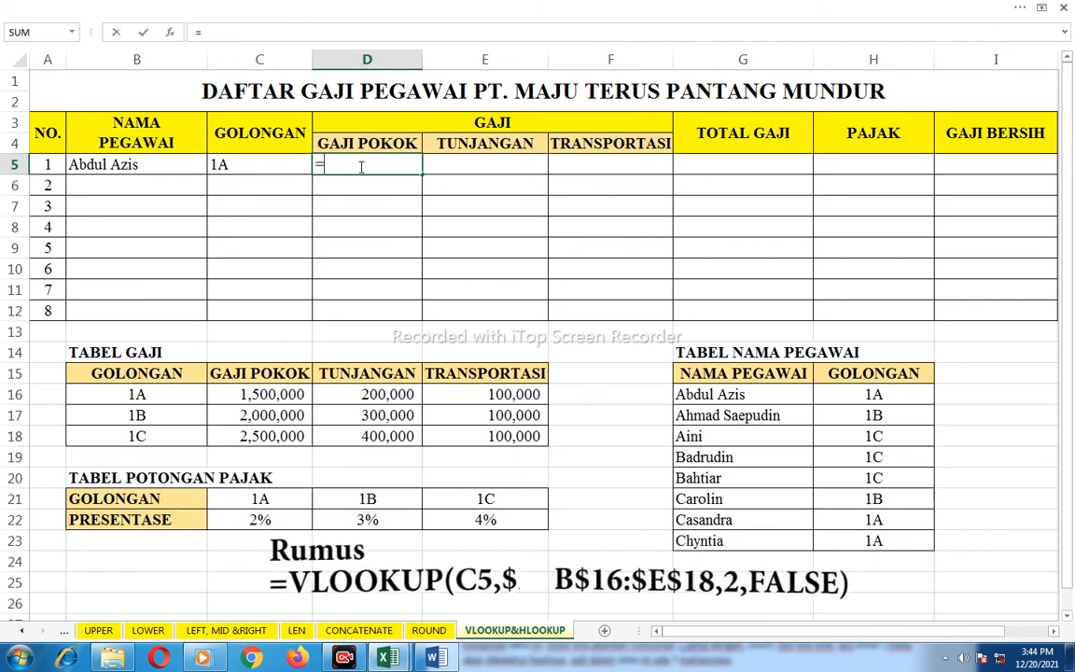
type("VLOOK")
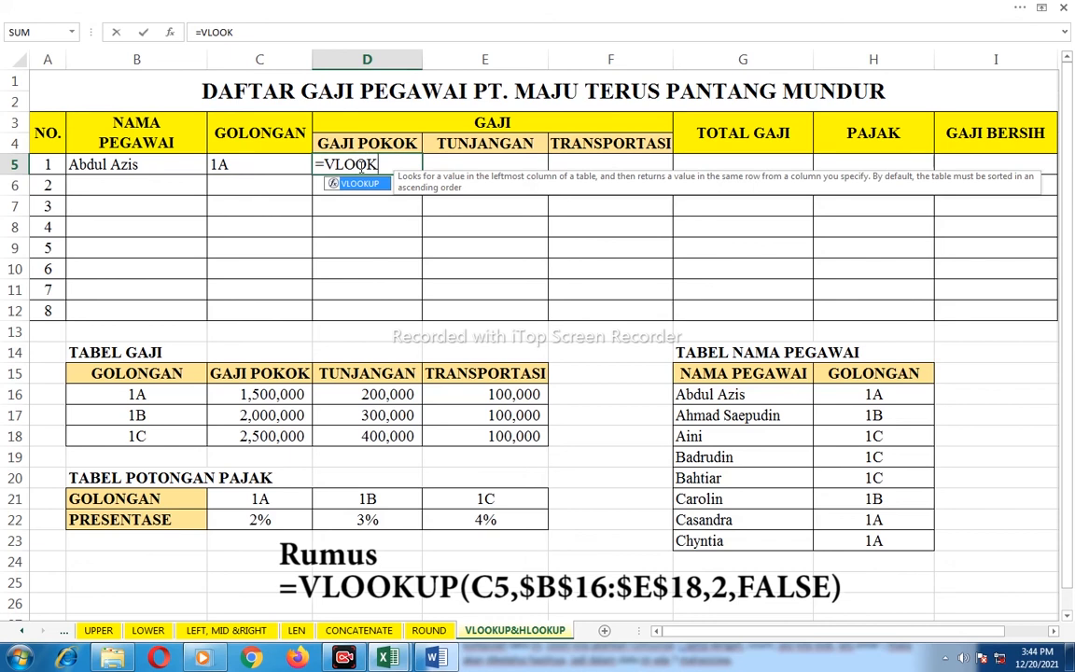
type("UP(")
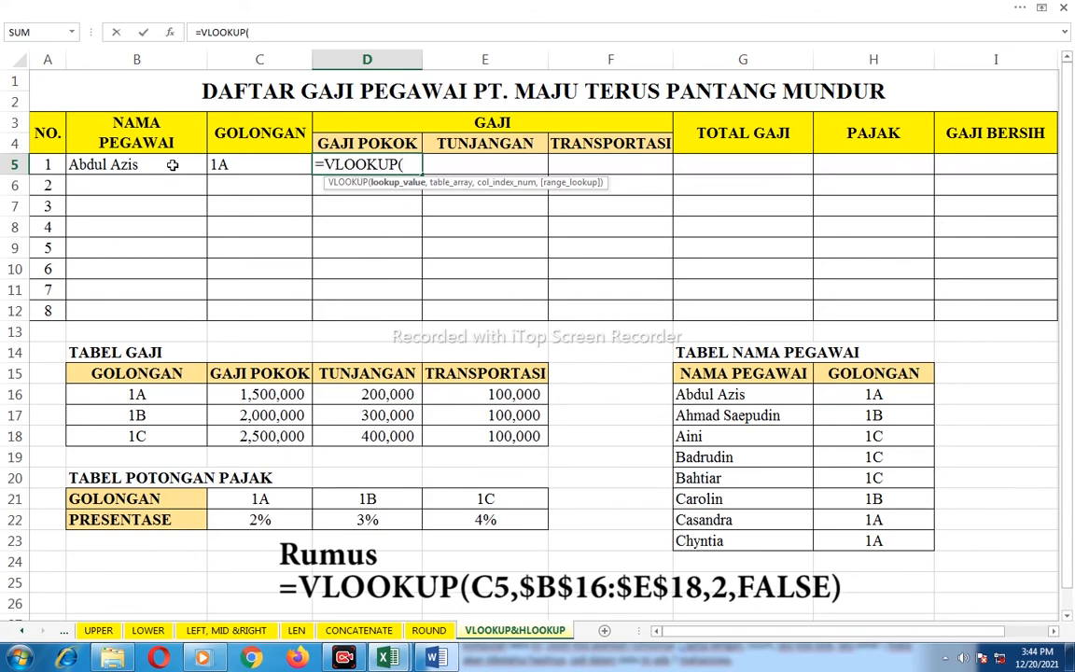
left_click(239, 164)
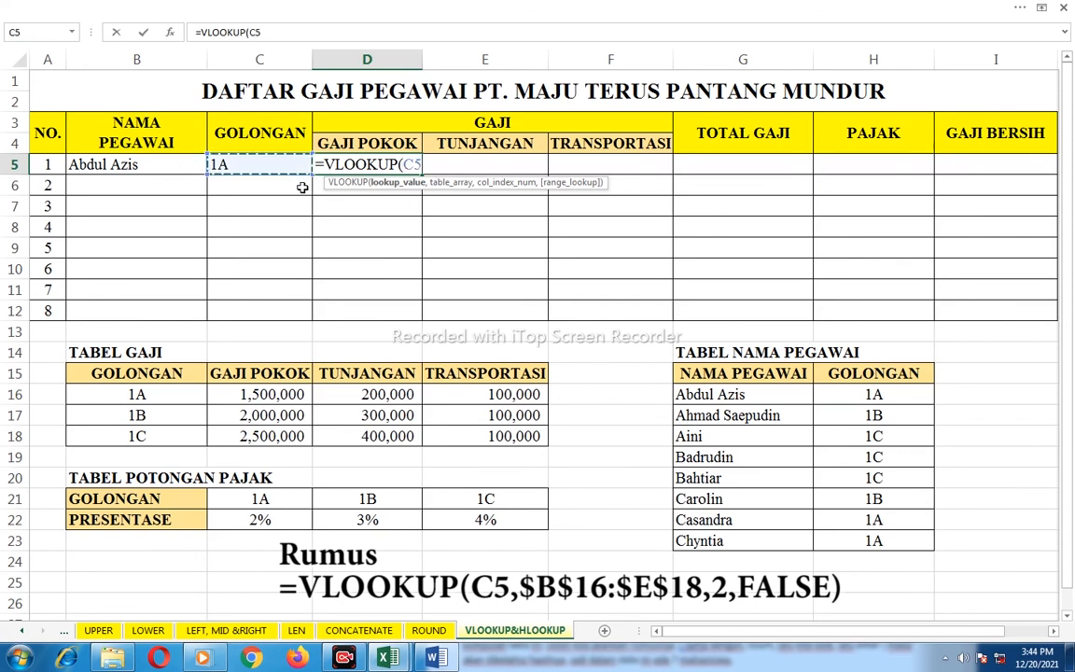
type(",")
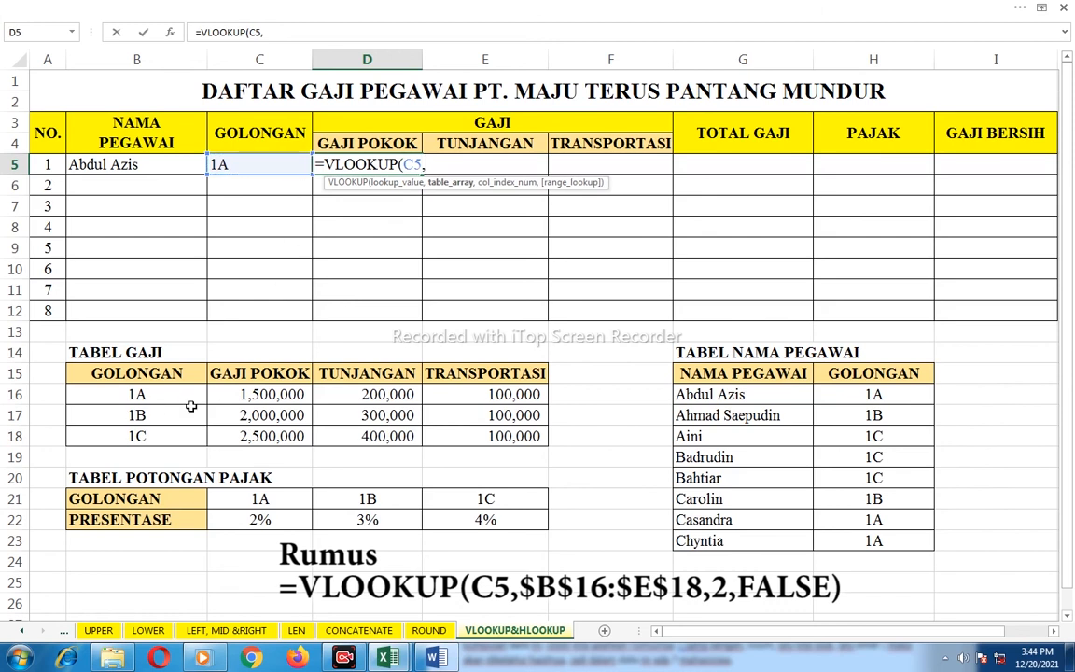
left_click_drag(140, 400, 503, 435)
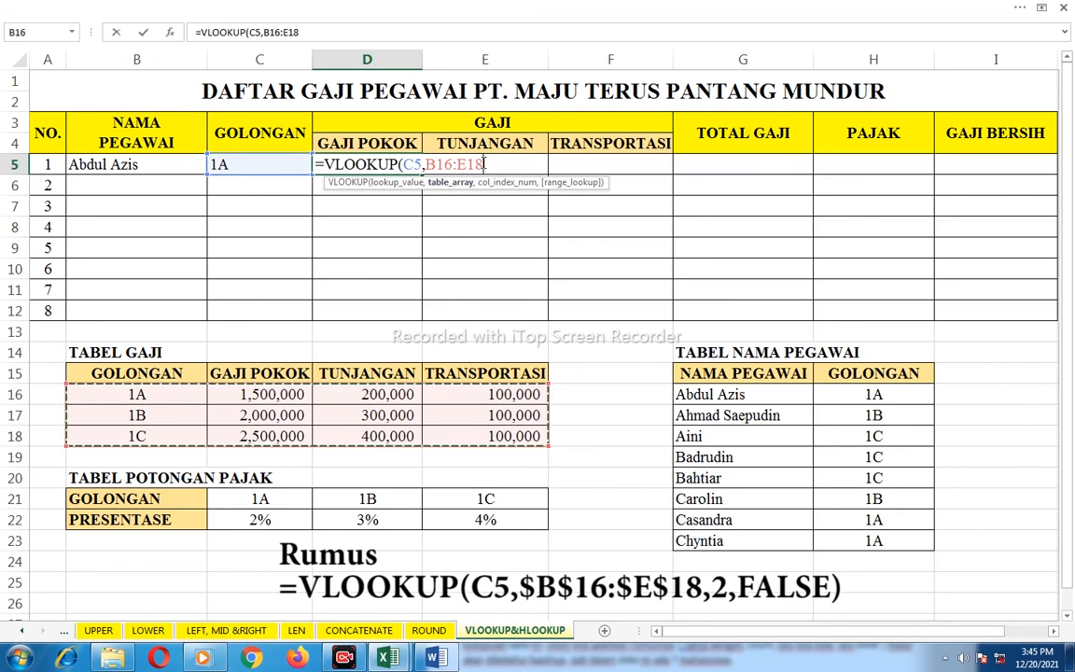
key("F4")
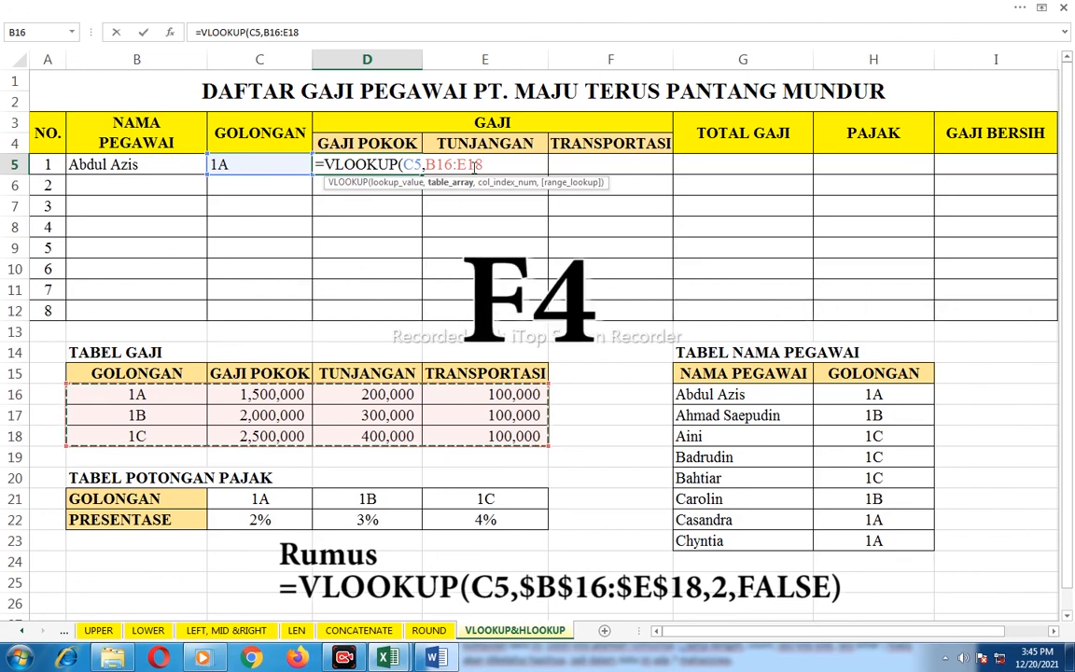
key("F4")
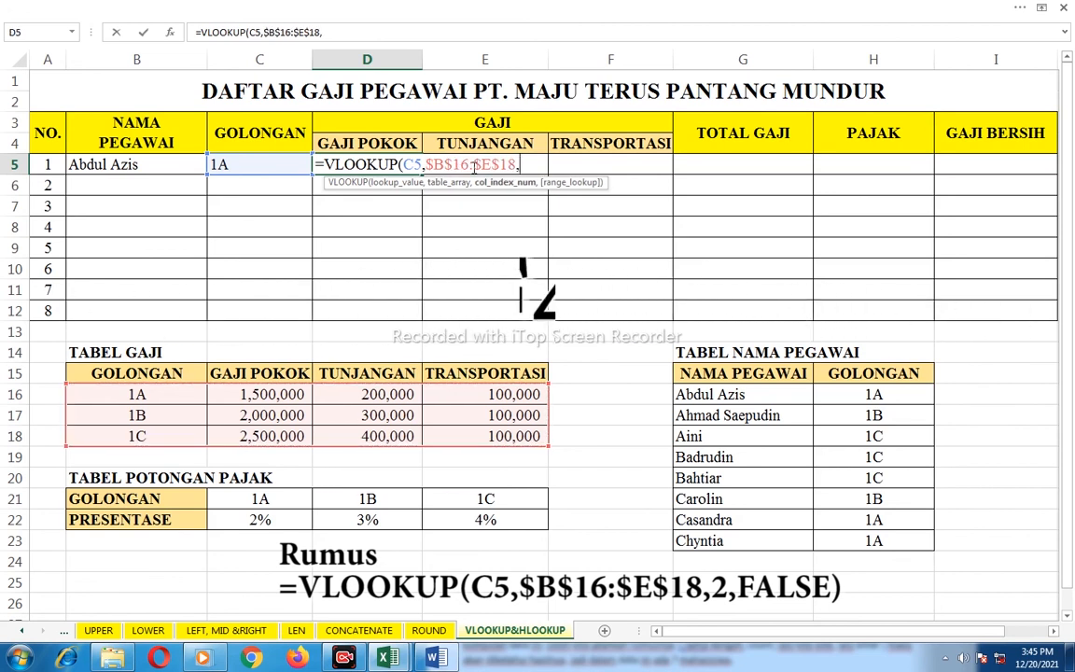
type(",")
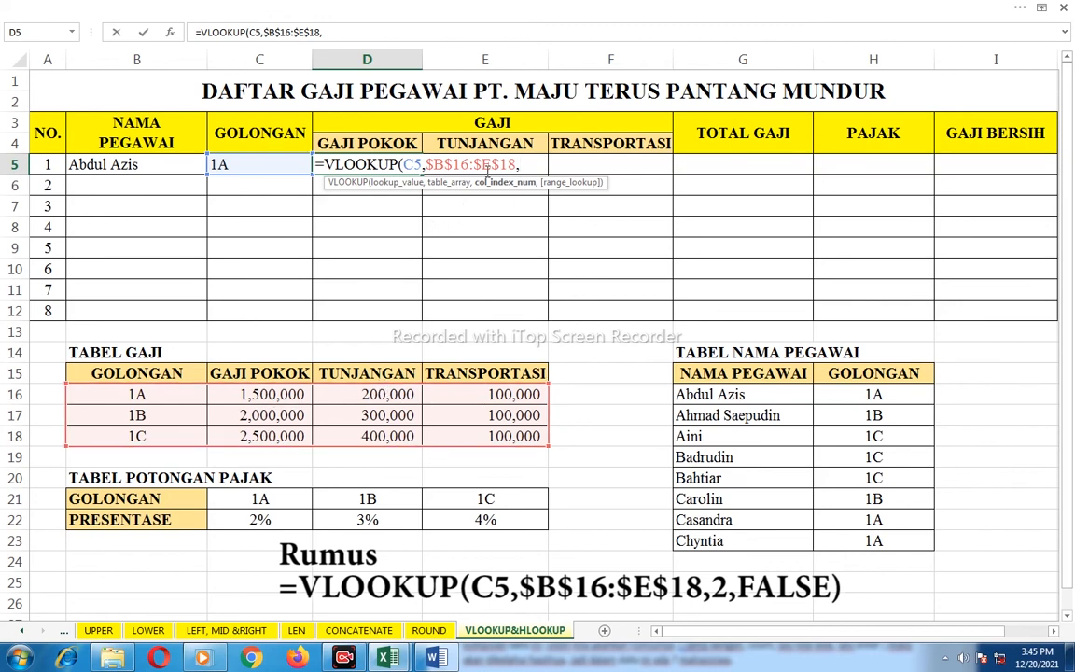
type("2,")
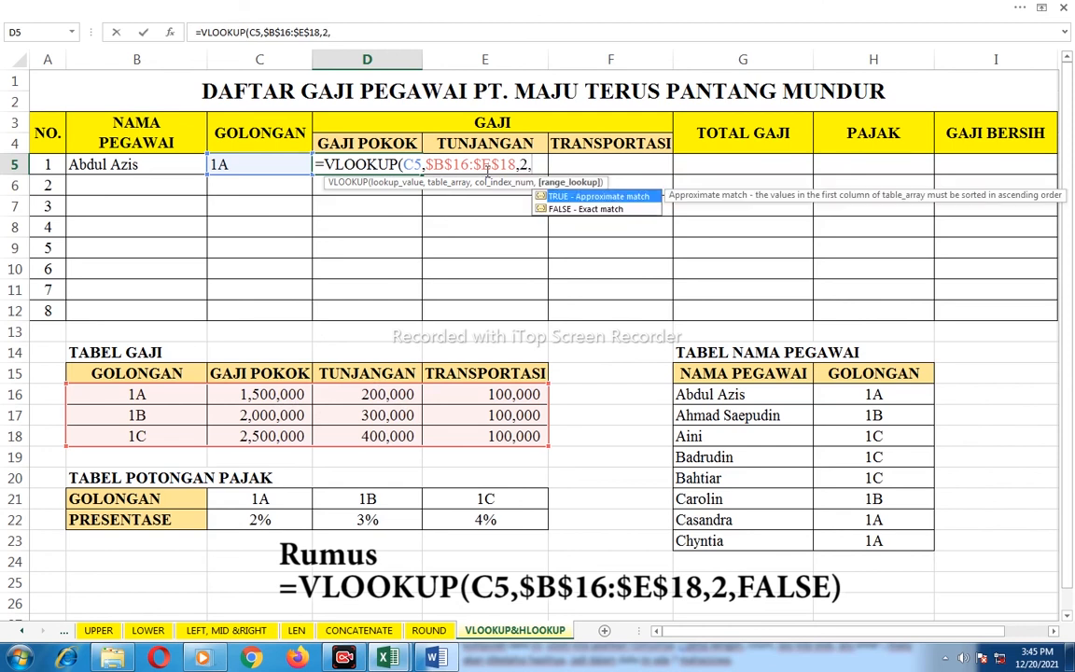
type("FALSE)")
key("Return")
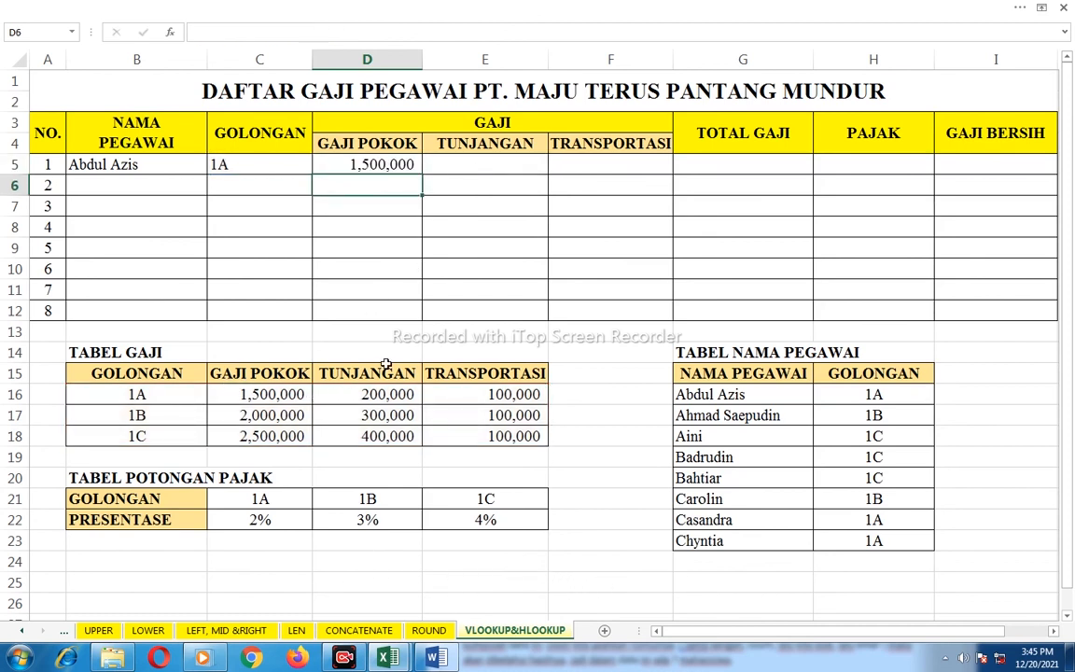
Step: Look up the first employee's TUNJANGAN by entering =VLOOKUP(C5,$B$16:$E$18,3,FALSE) in E5
left_click(469, 162)
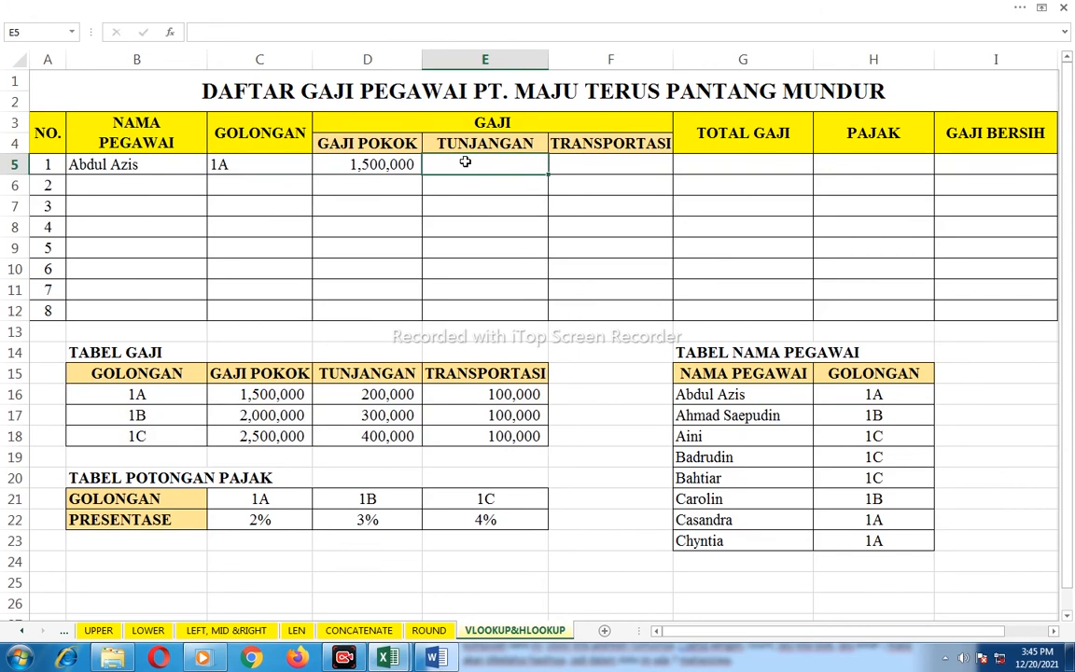
type("=VLOOKUP")
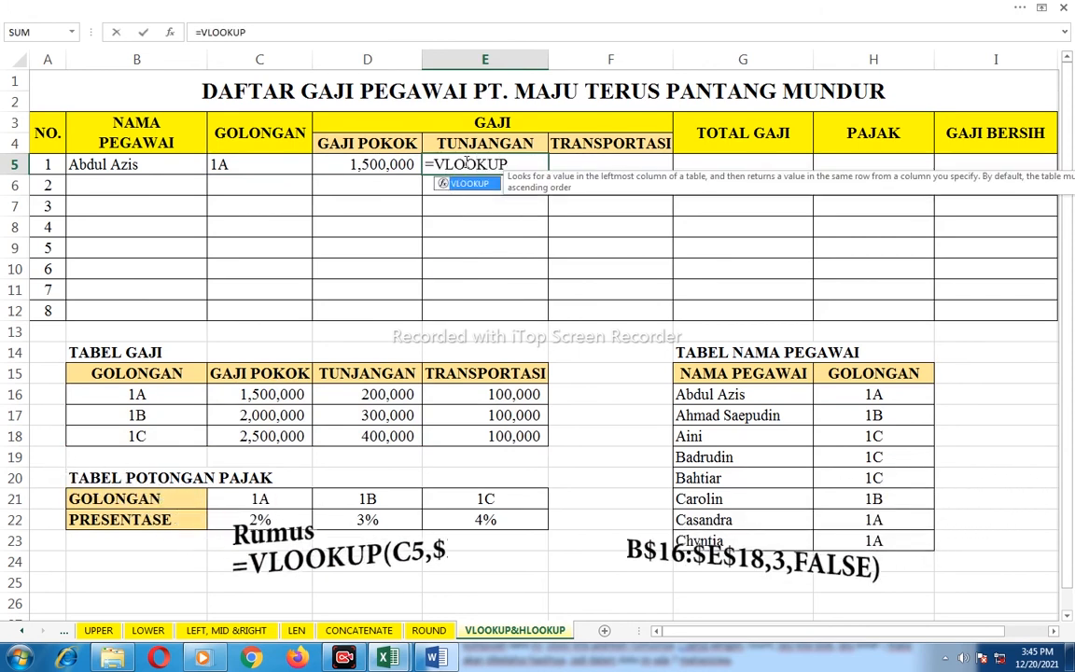
type("(")
left_click(271, 164)
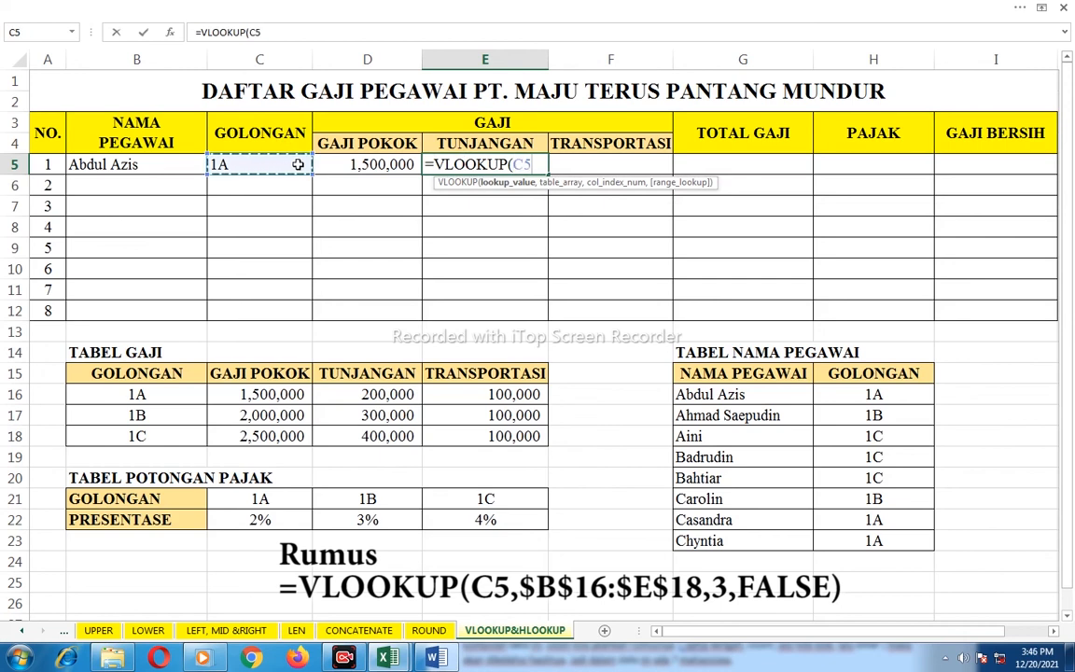
type(",")
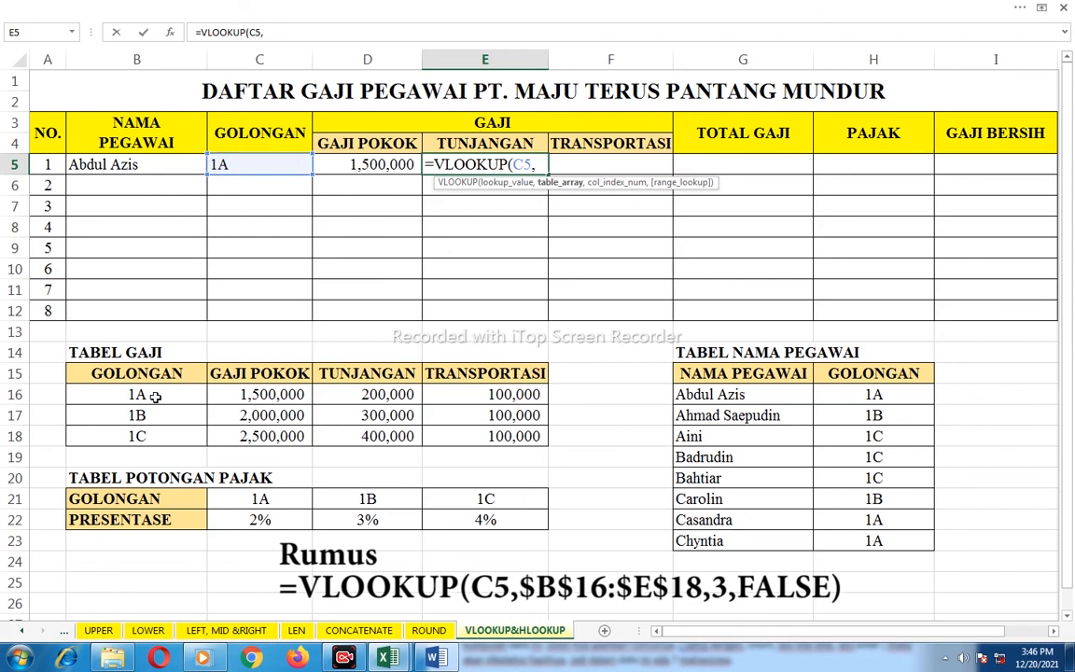
left_click_drag(147, 394, 492, 437)
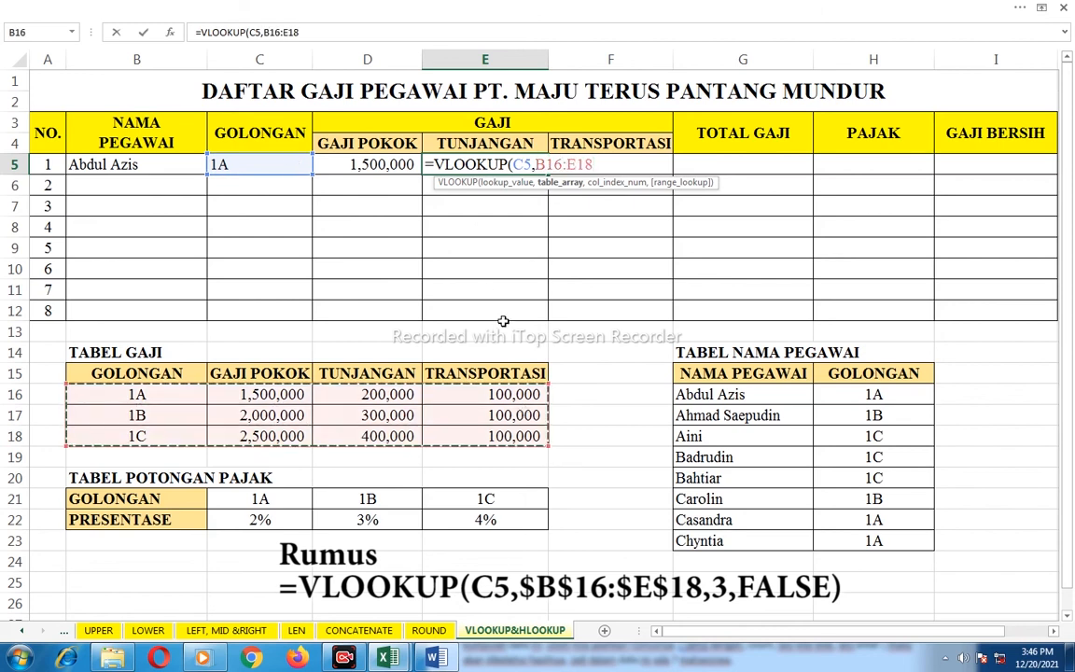
key("F4")
type(",")
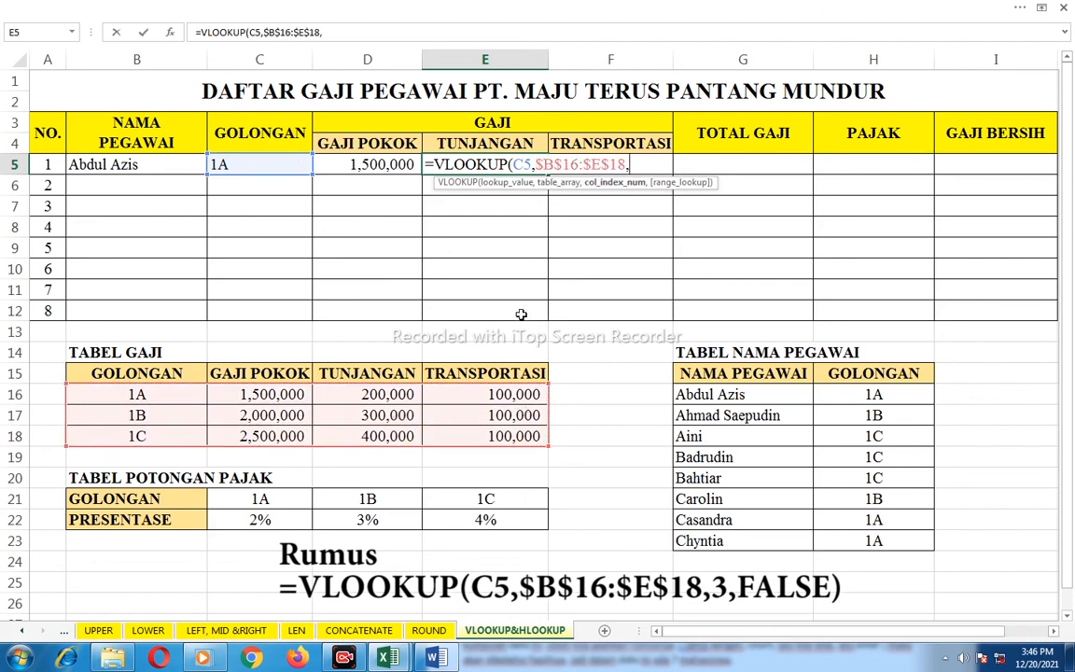
type("3,FALSE")
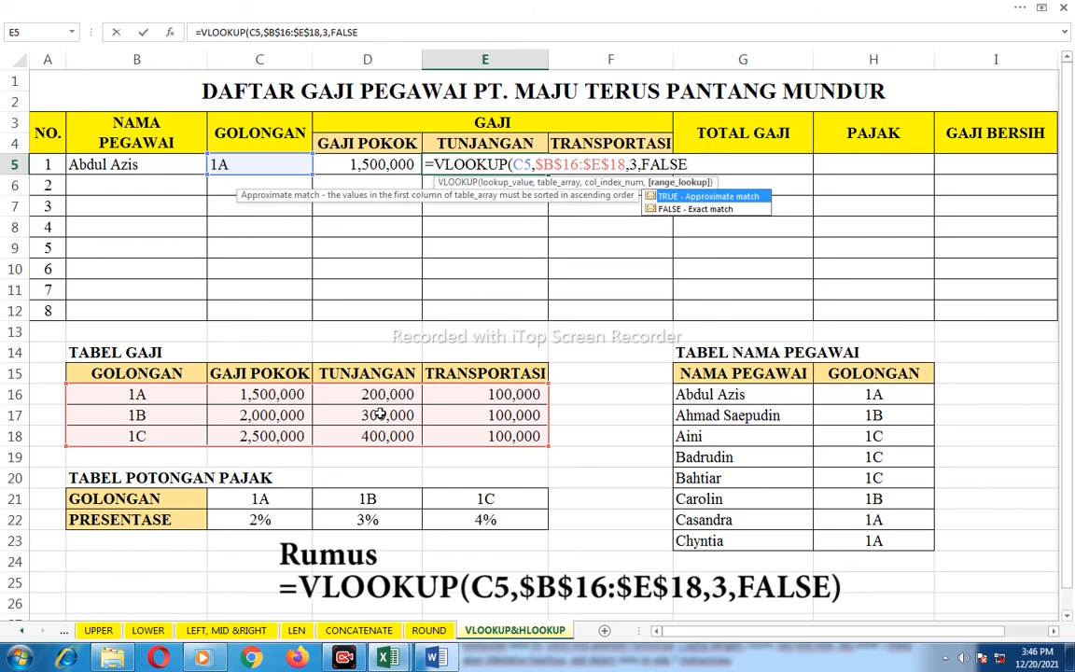
type(")")
key("Return")
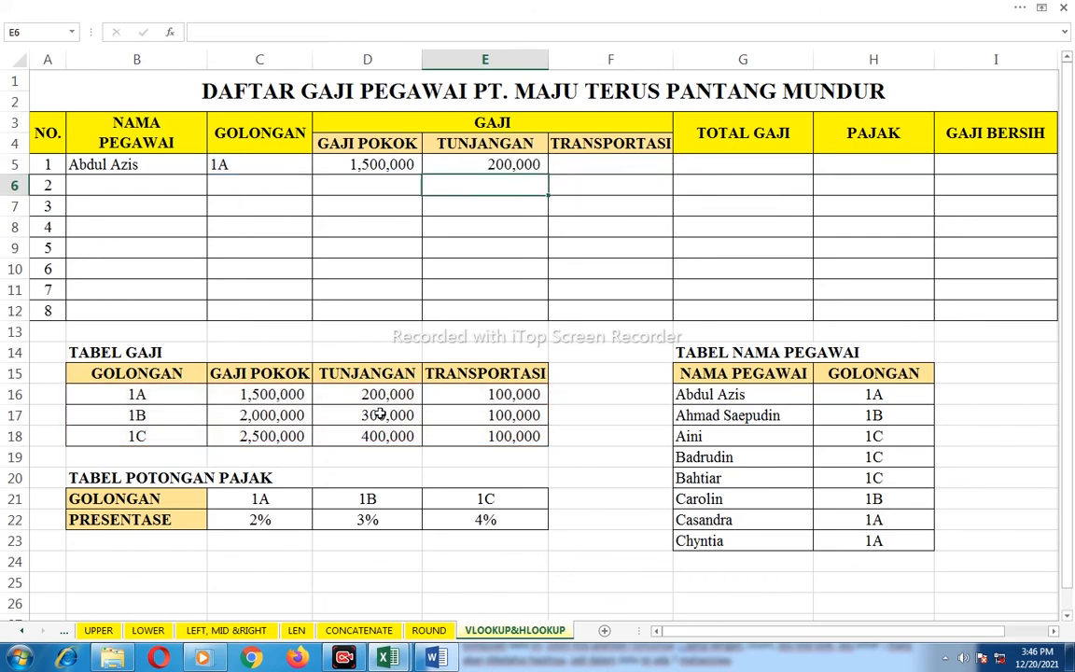
Step: Look up the first employee's TRANSPORTASI by entering =VLOOKUP(C5,$B$16:$E$18,4,FALSE) in F5
left_click(585, 164)
type("=VLOOKU")
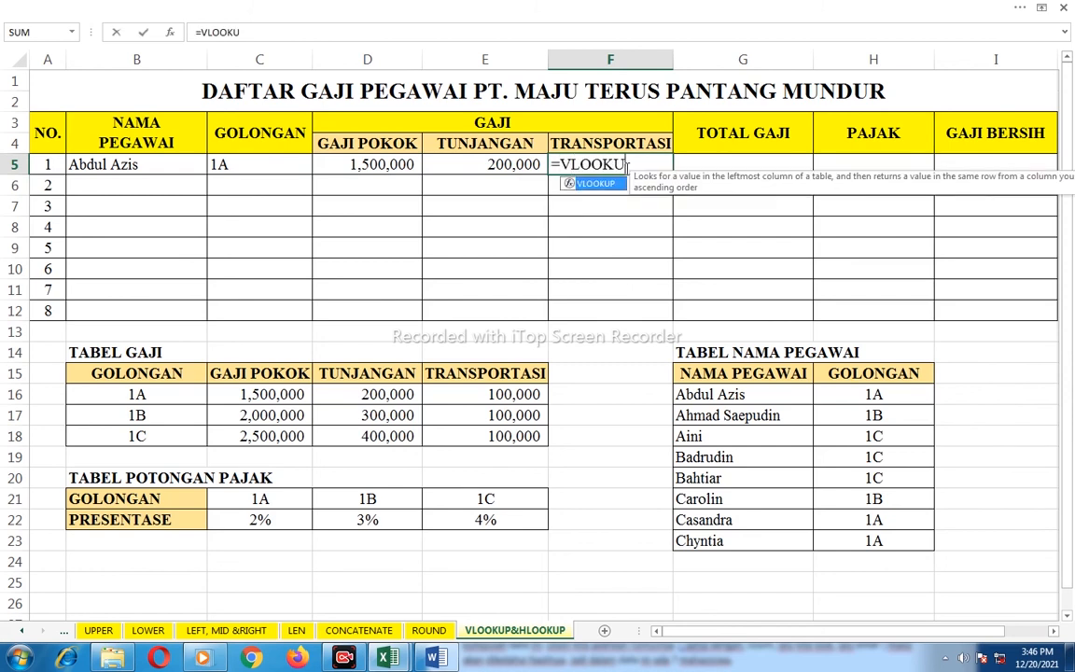
type("P(")
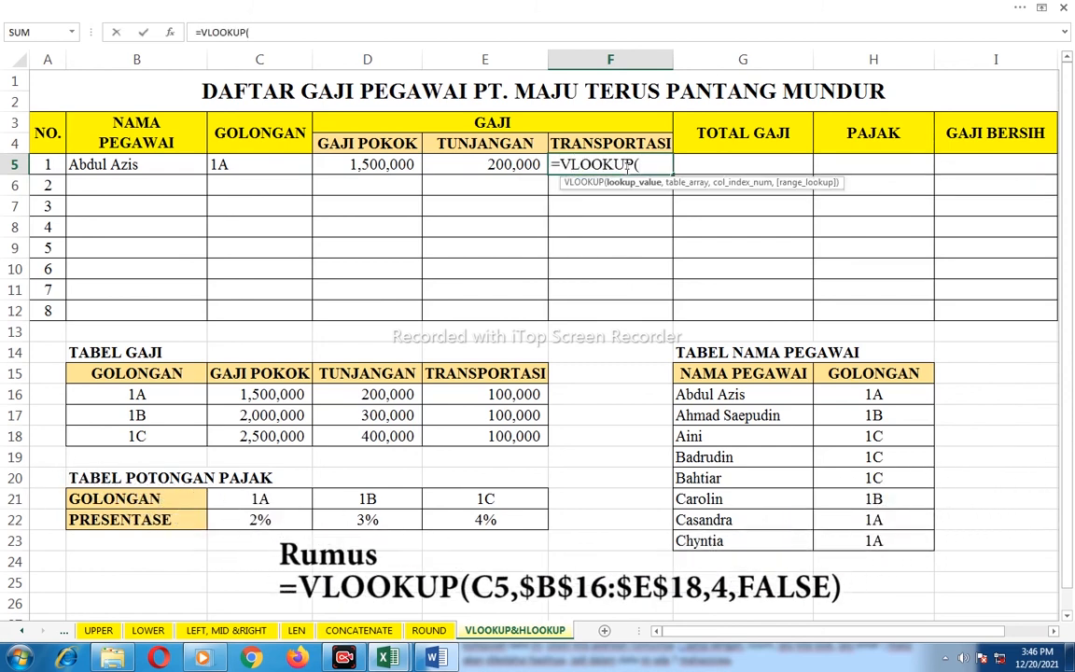
left_click(260, 161)
type(",")
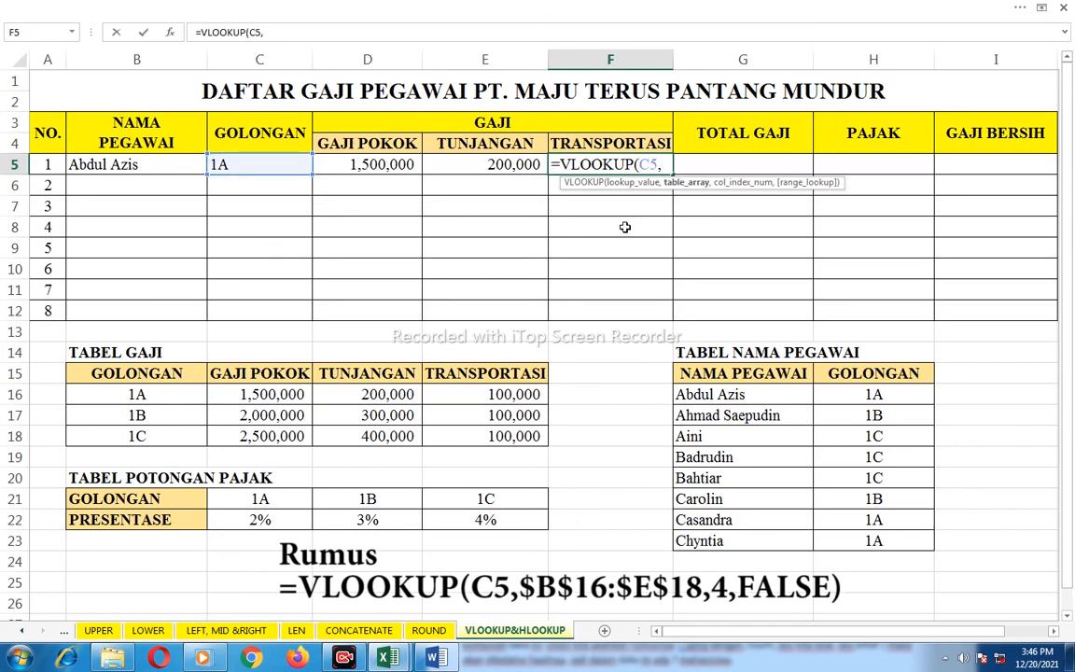
left_click_drag(140, 394, 516, 436)
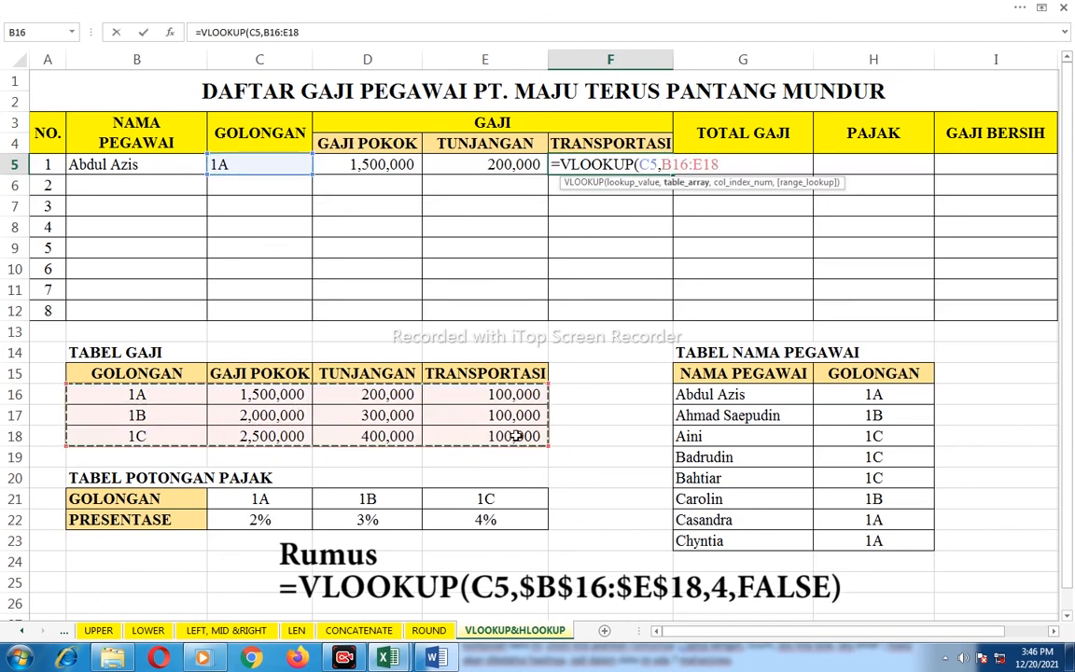
key("F4")
type(",")
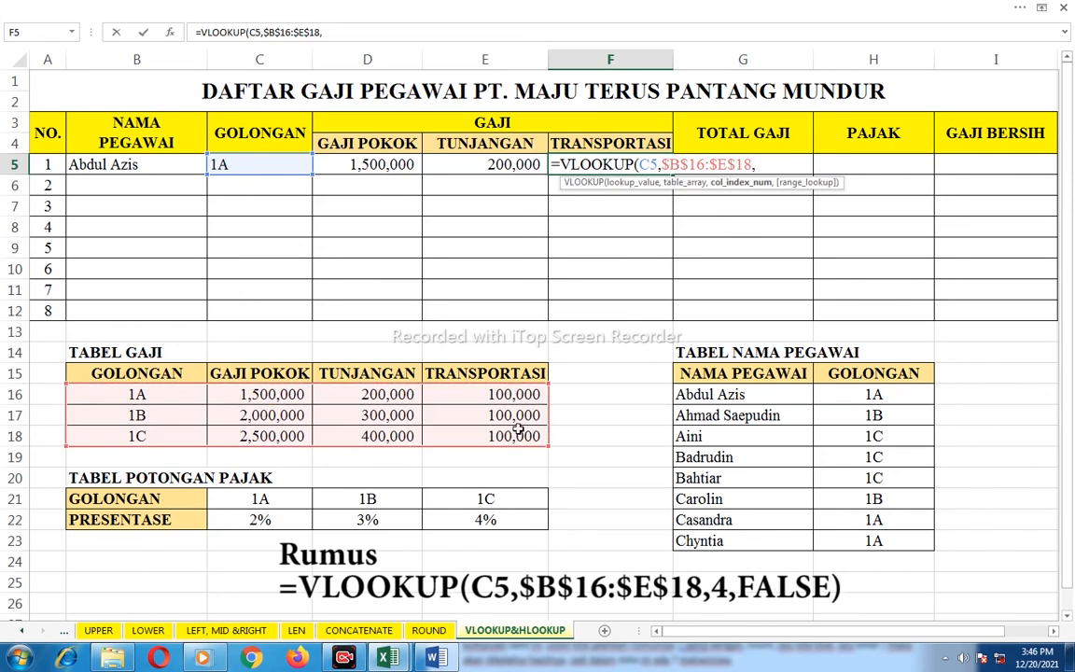
type("4,")
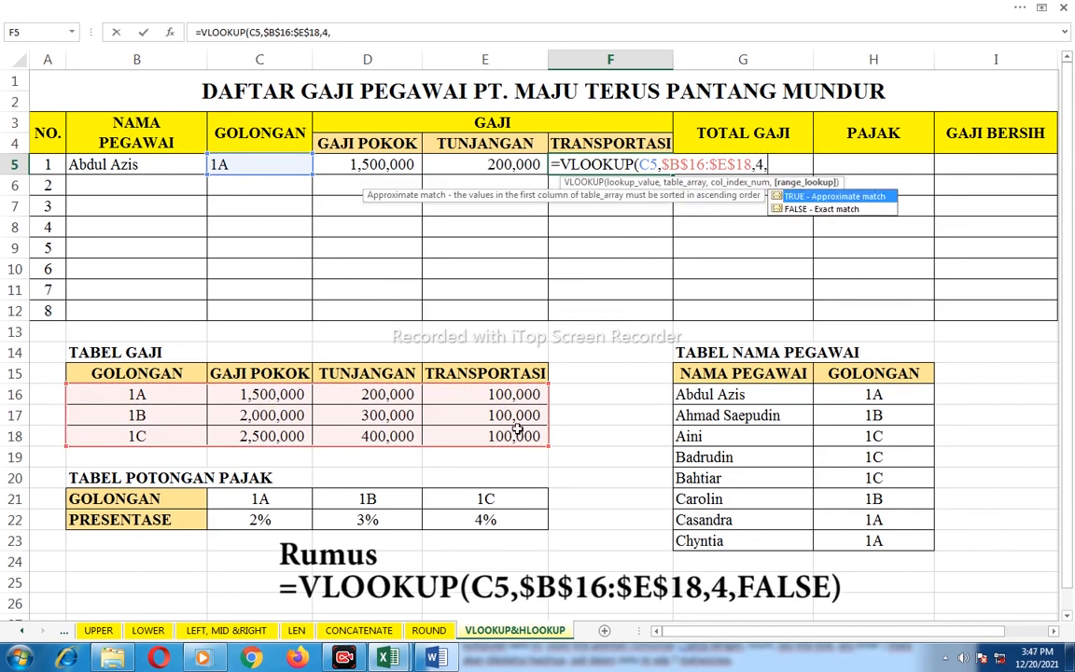
type("FALSE)")
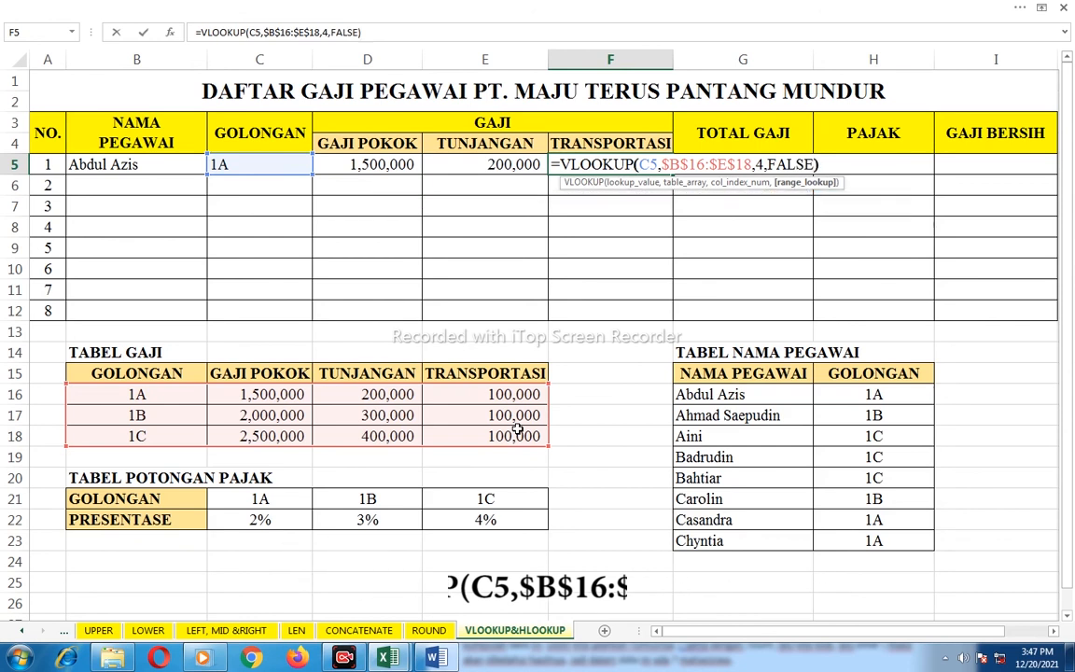
key("Return")
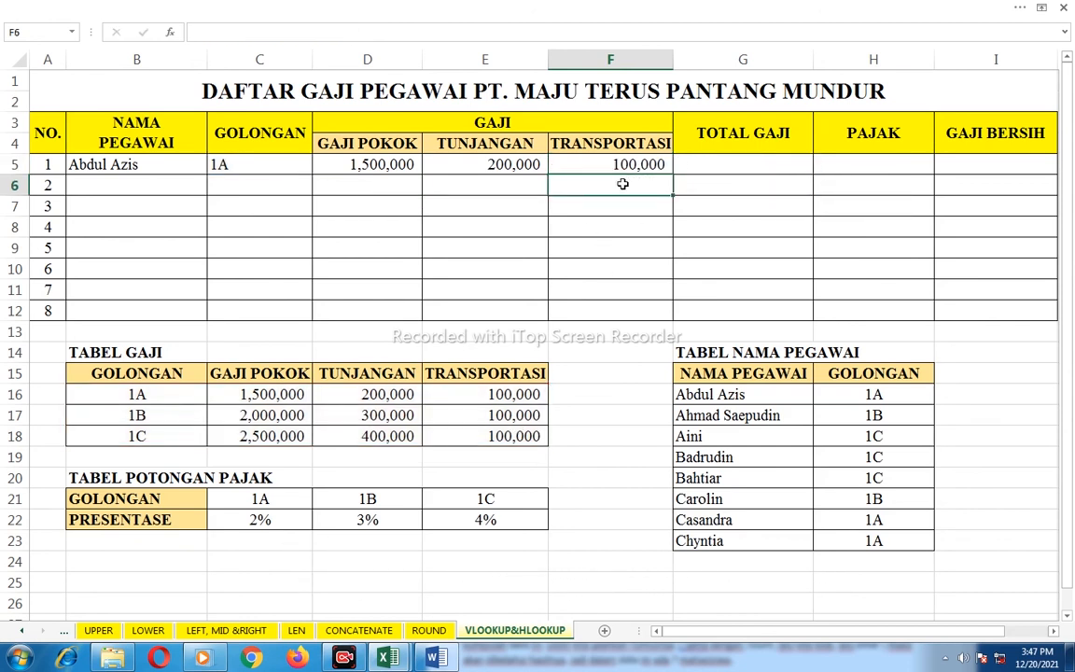
Step: Copy the GOLONGAN, GAJI POKOK, TUNJANGAN and TRANSPORTASI lookup formulas from C5:F5 down through row 12
left_click(305, 165)
left_click_drag(313, 174, 320, 306)
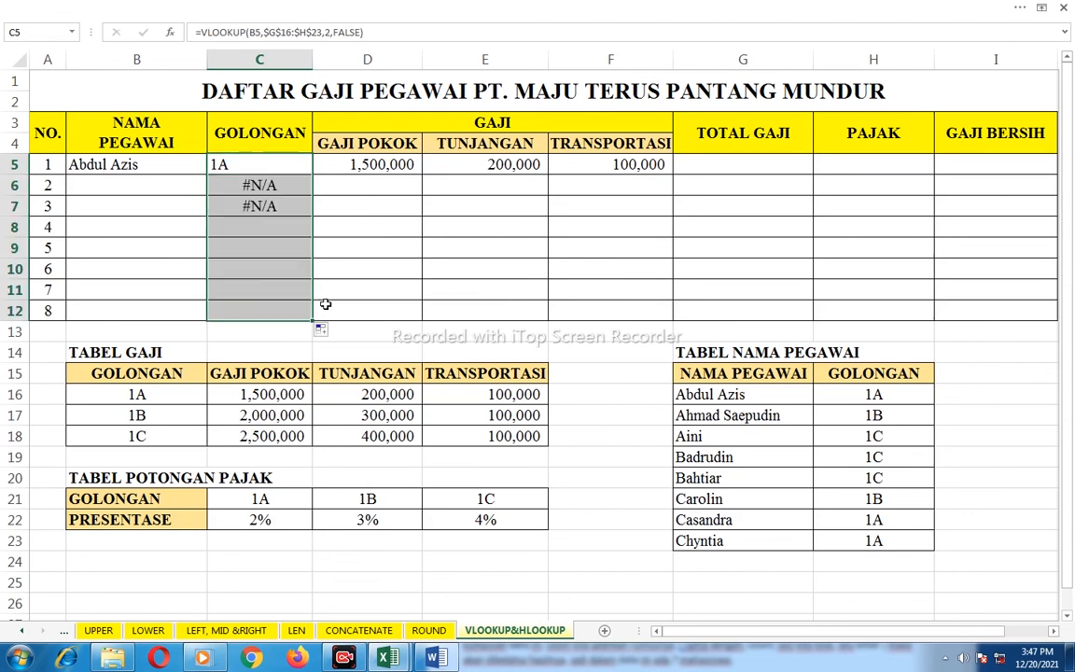
left_click(422, 172)
left_click_drag(422, 173, 385, 308)
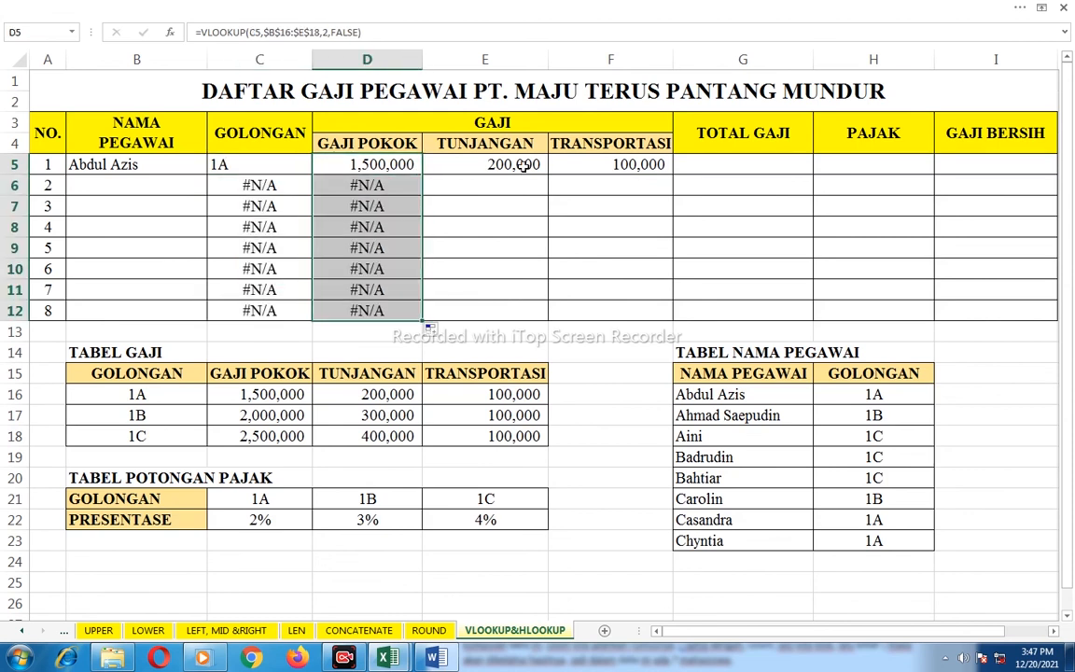
left_click(524, 165)
left_click_drag(549, 175, 490, 312)
left_click(644, 167)
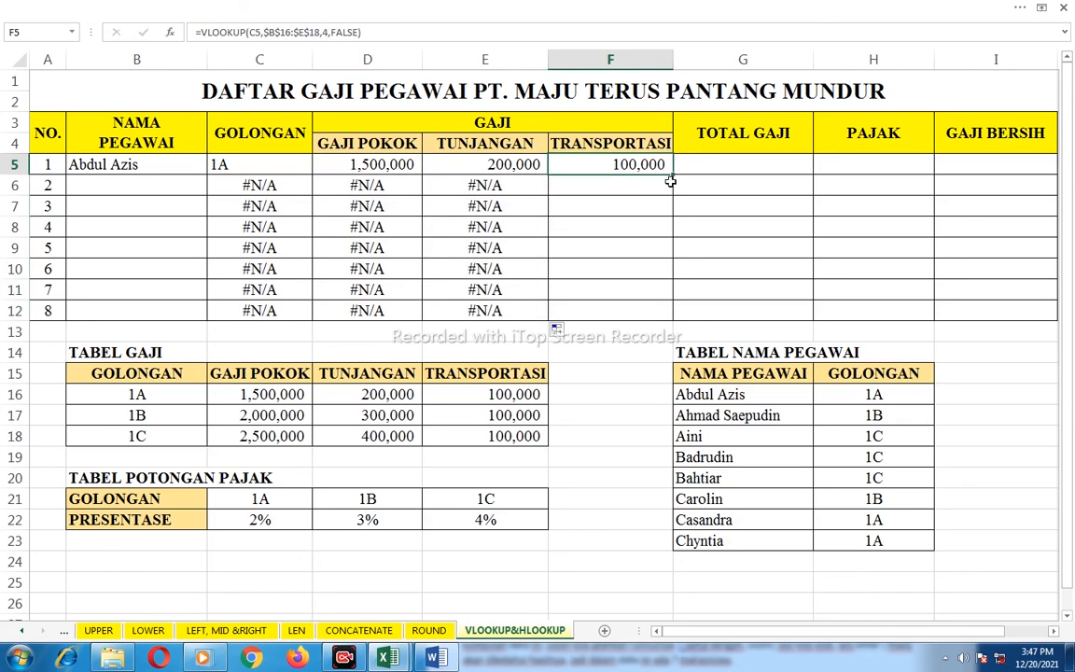
left_click_drag(674, 176, 662, 310)
left_click(653, 289)
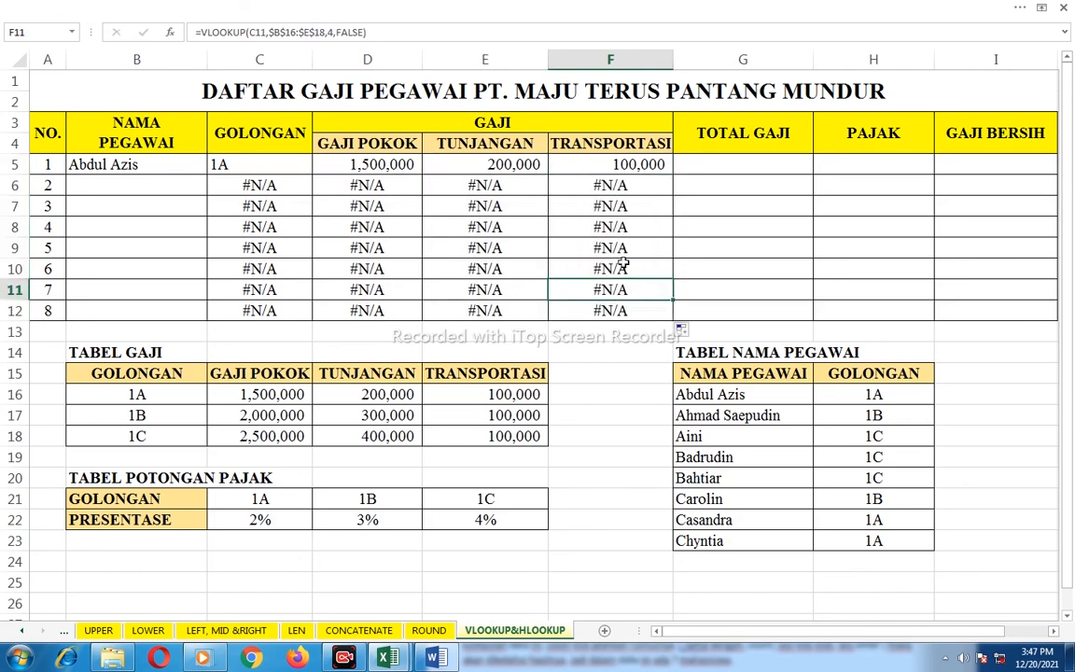
Step: Fill NAMA PEGAWAI cells B6:B8 with the employee names listed in G20, G21 and G18 of TABEL NAMA PEGAWAI
left_click(128, 182)
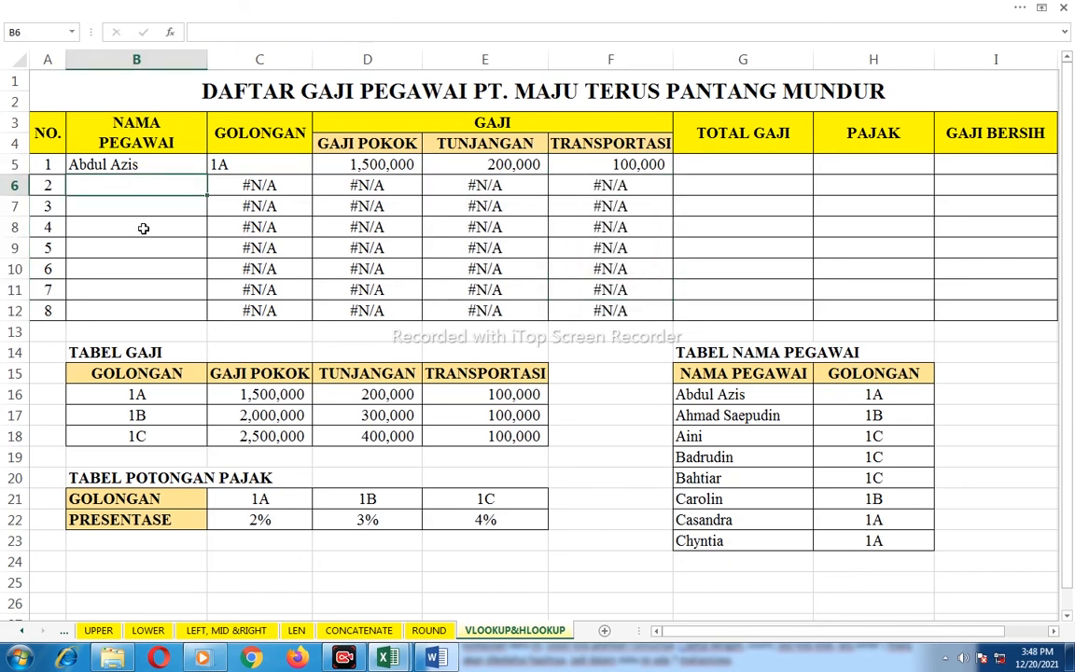
type("Bahtiar")
key("Return")
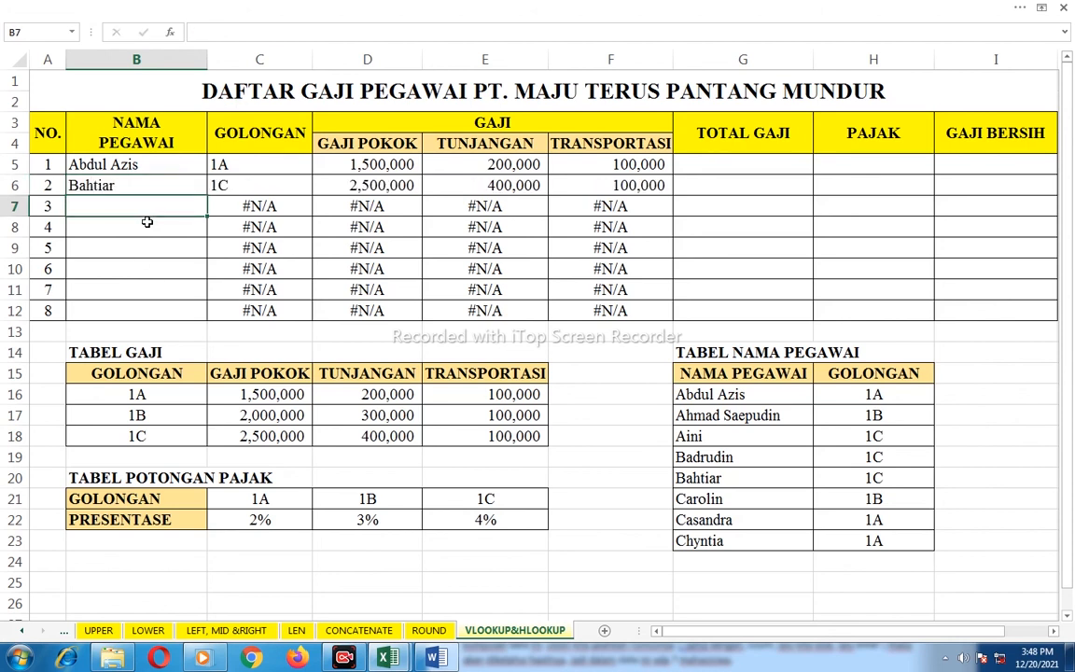
type("Carolin")
key("Return")
type("Aini")
key("Return")
Step: Fill NAMA PEGAWAI cells B9:B12 with the employee names listed in G17, G22, G23 and G19
type("Ahmad Saepudin")
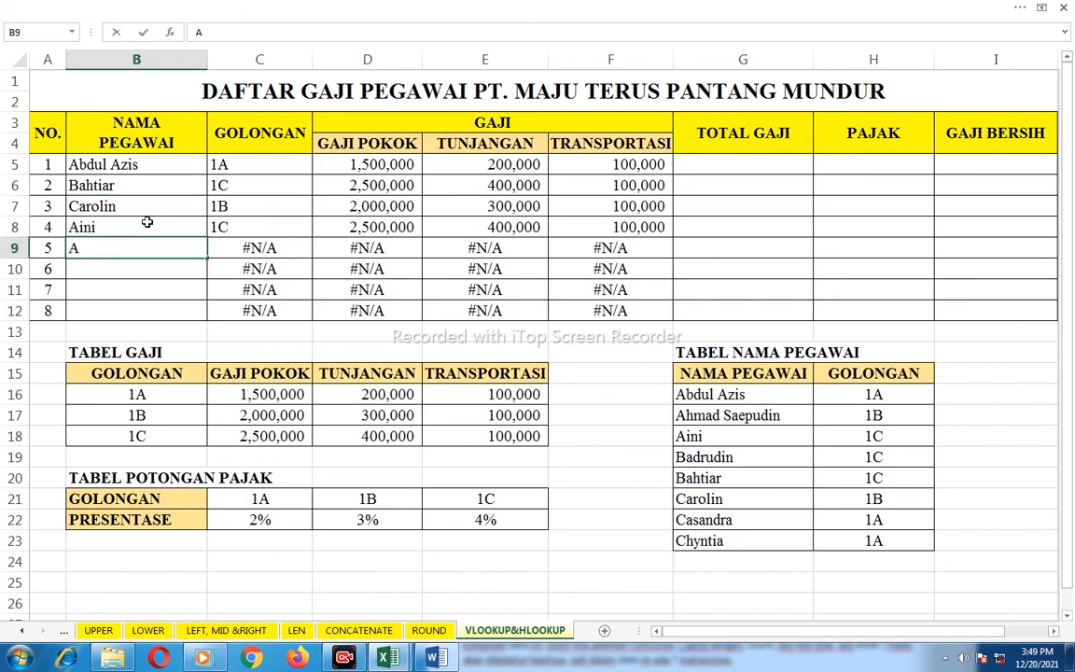
key("Return")
type("Casandra")
key("Return")
type("Chyntia")
key("Return")
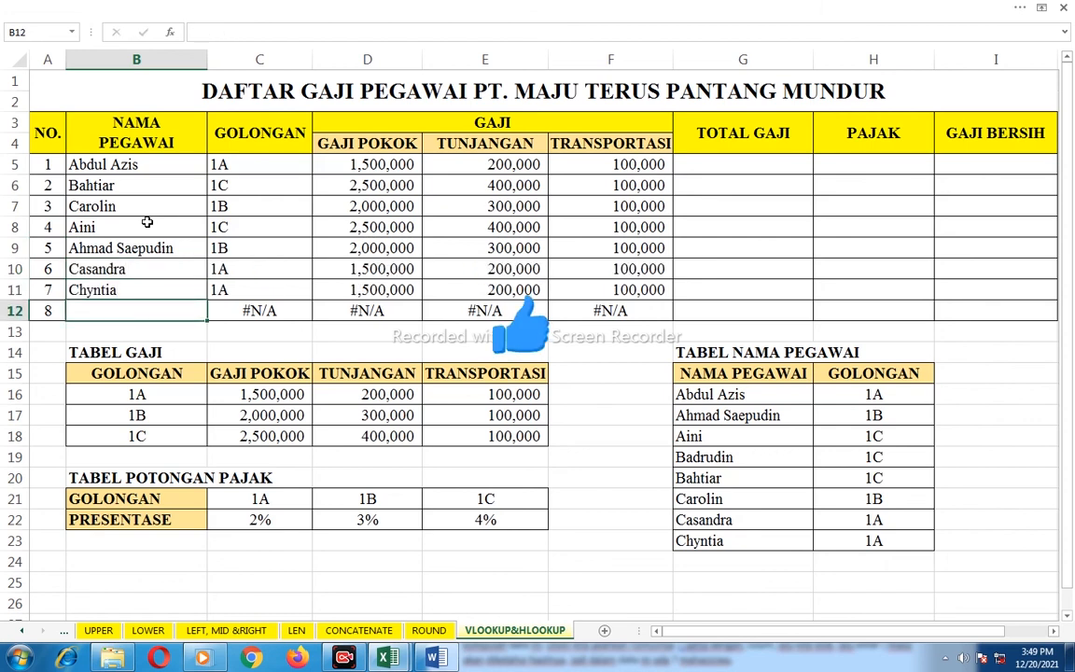
type("Badrudin")
key("Tab")
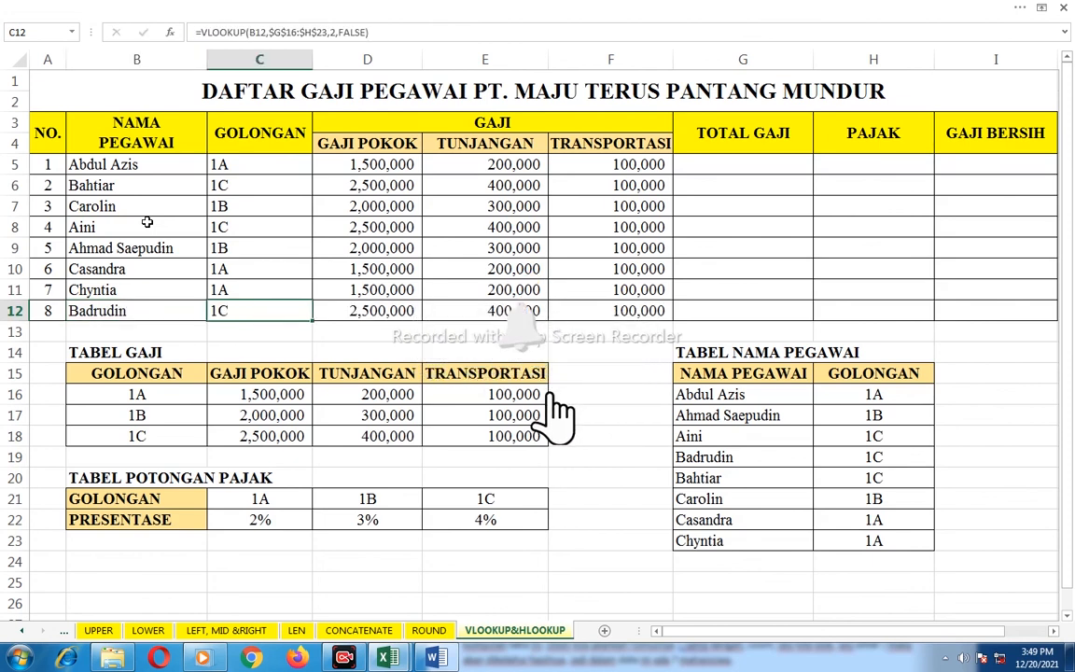
Step: Calculate TOTAL GAJI by entering =SUM(D5:F5) in G5 and copy the formula down through row 12
left_click(726, 169)
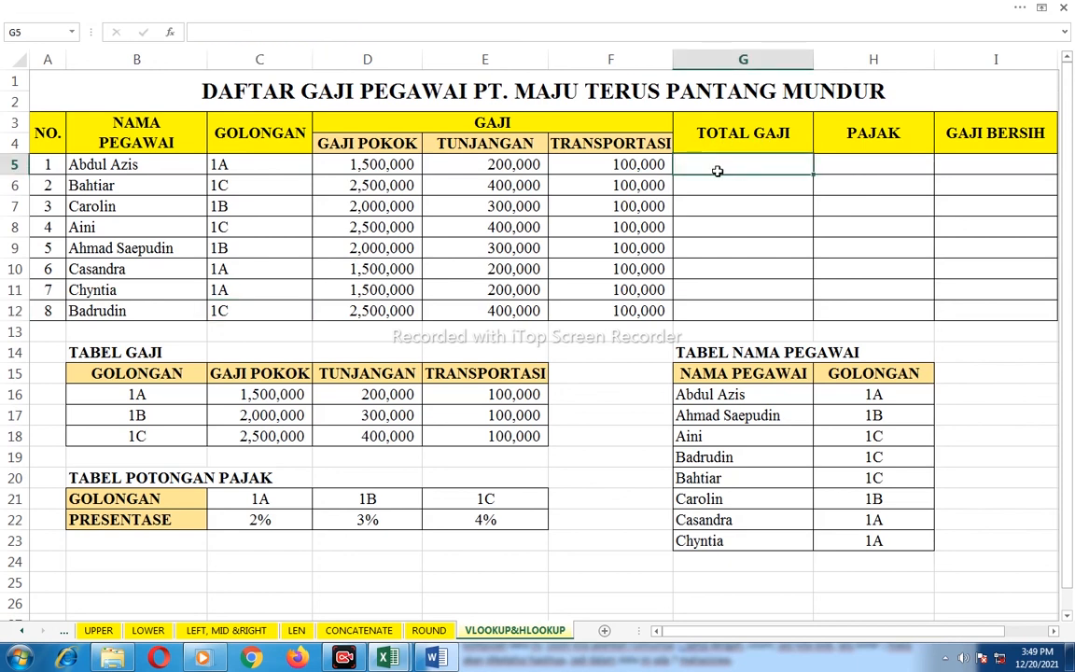
type("=sum")
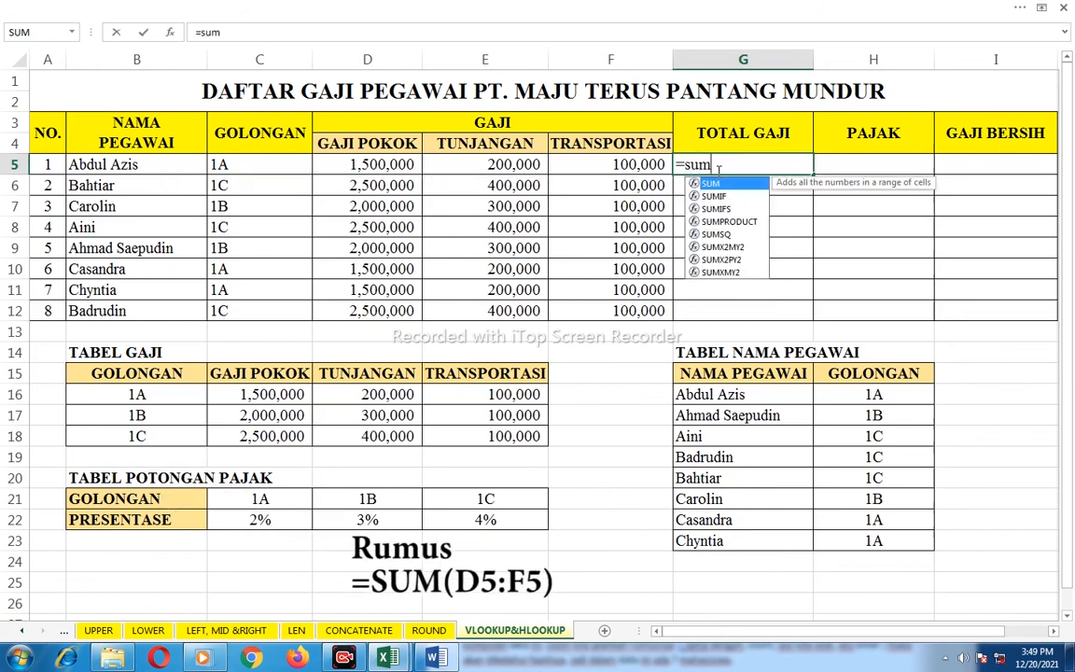
type("(")
left_click_drag(360, 164, 624, 164)
key("Return")
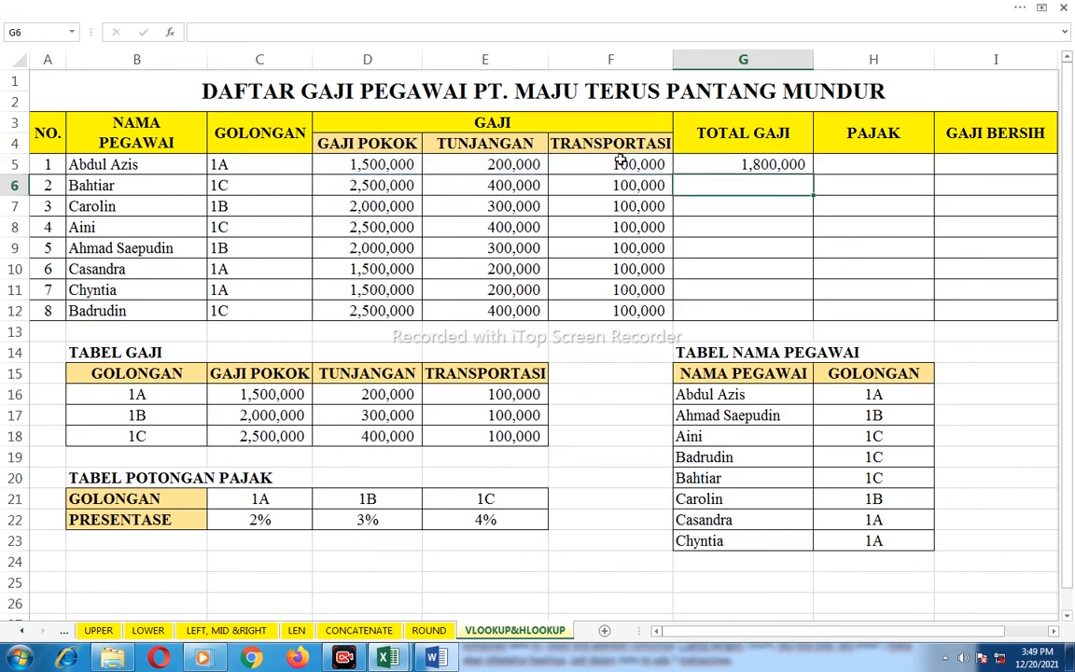
left_click(738, 165)
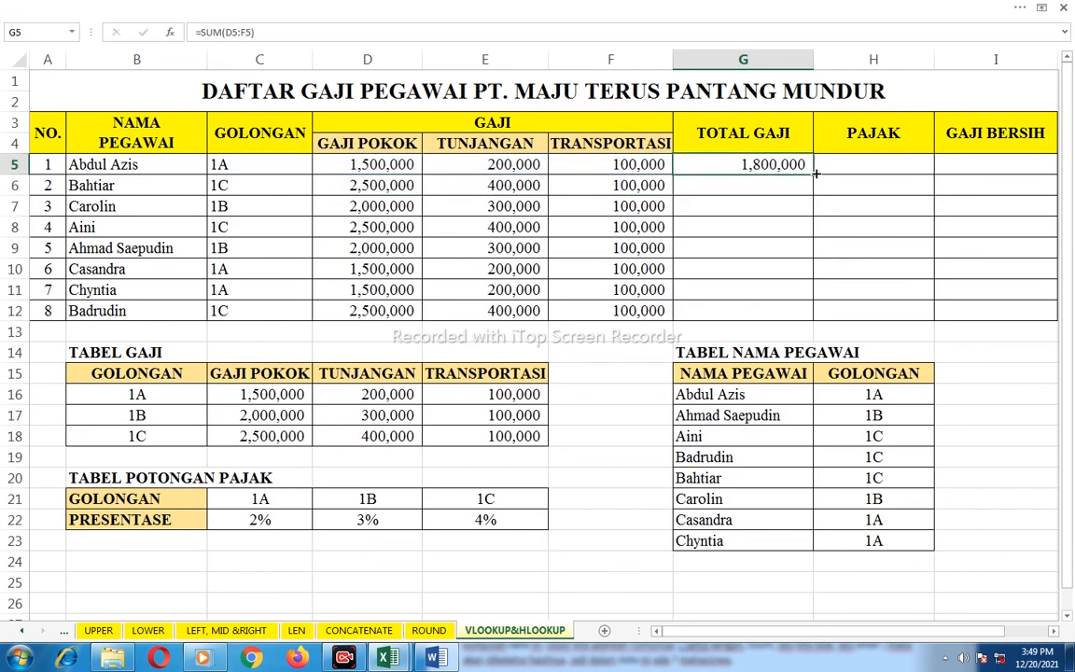
left_click_drag(813, 173, 818, 317)
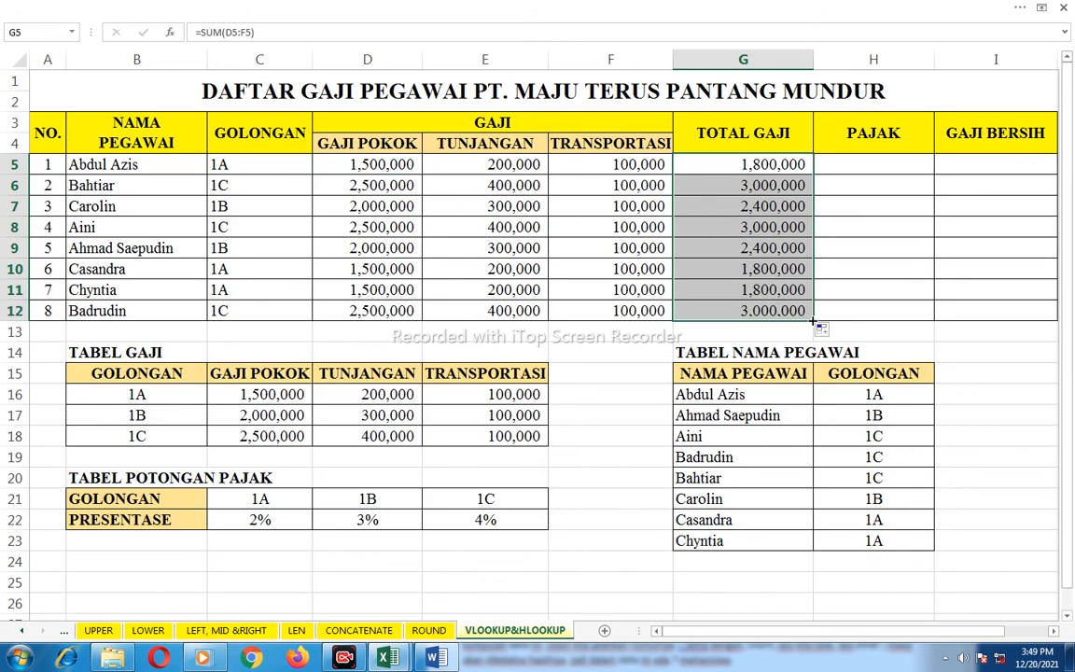
Step: Calculate the first employee's PAJAK by entering =HLOOKUP(C5,$C$21:$E$22,2)*D5 in H5
left_click(850, 165)
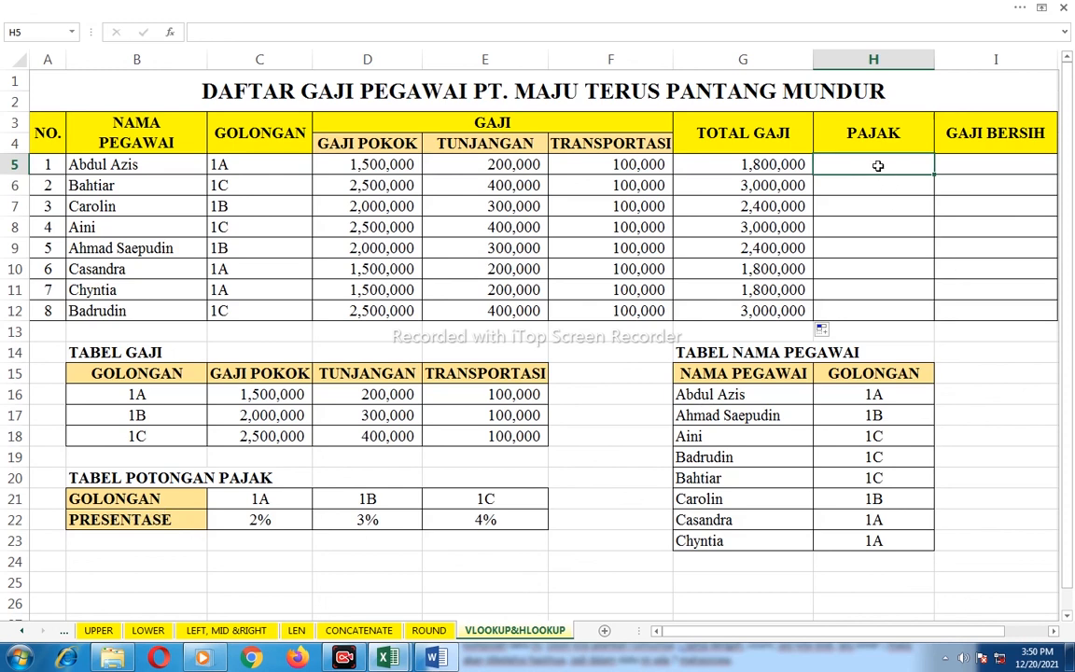
type("=H")
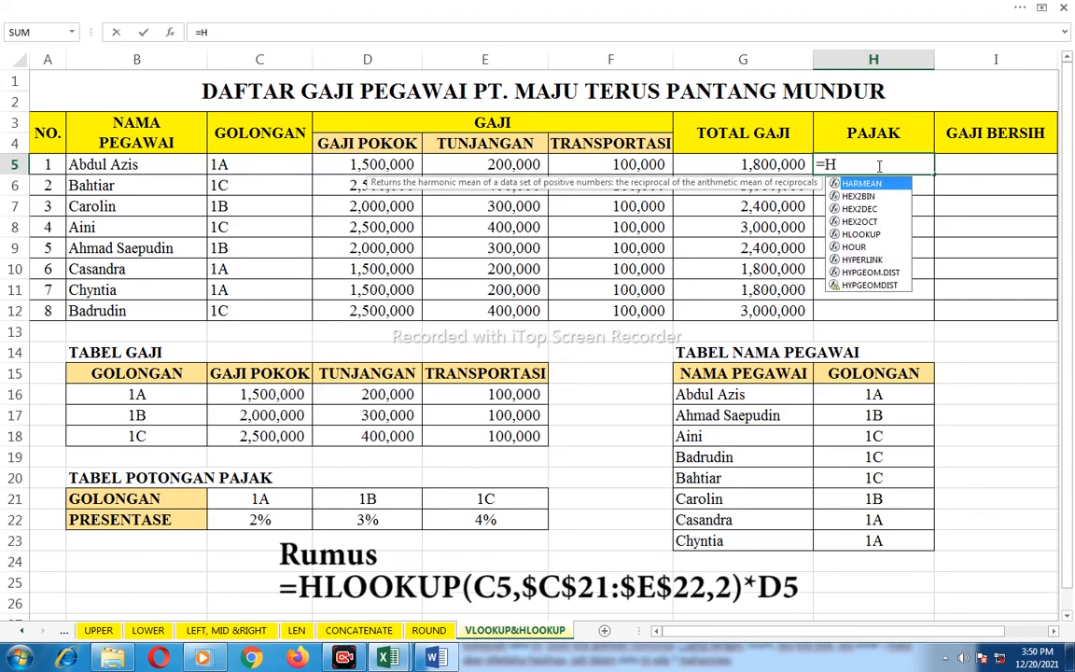
type("lookup(")
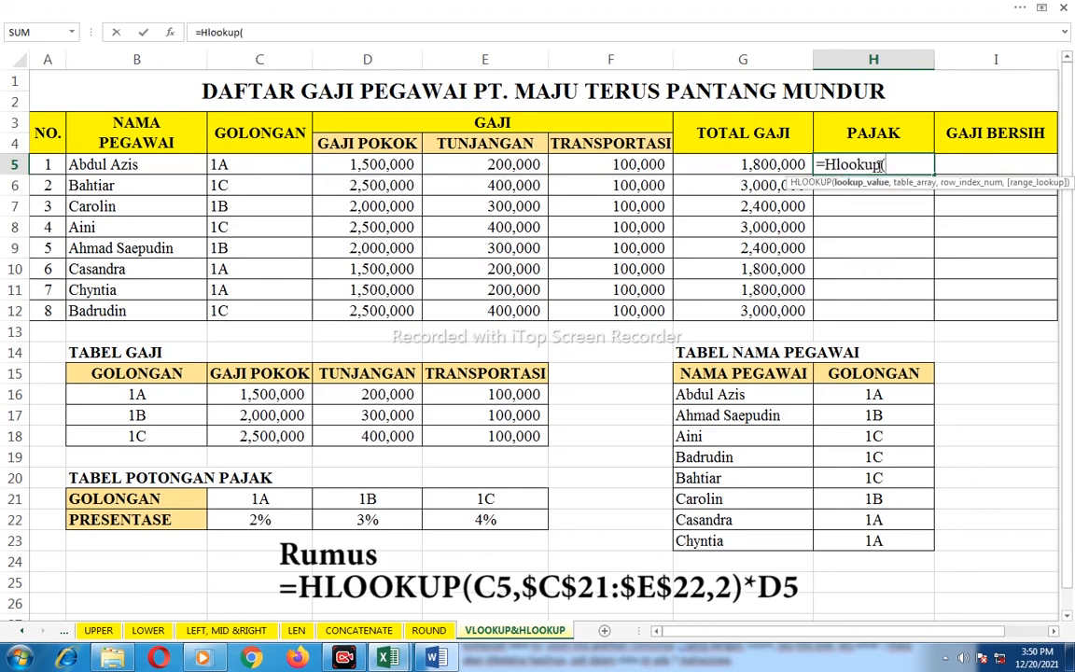
left_click(254, 168)
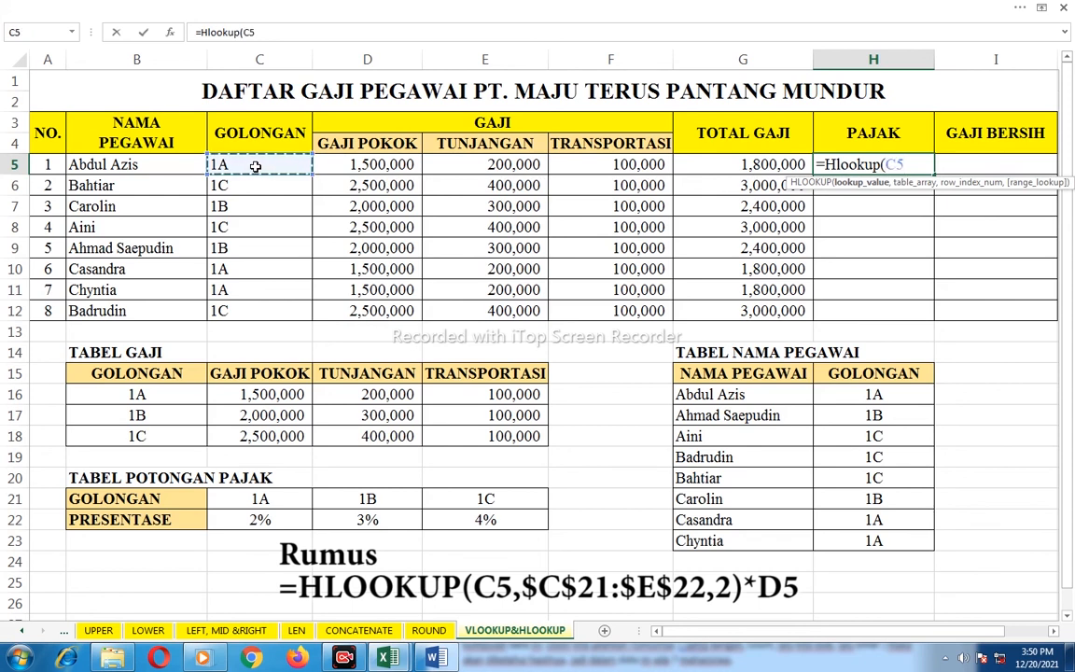
type(",")
left_click_drag(216, 492, 522, 519)
key("F4")
type(",")
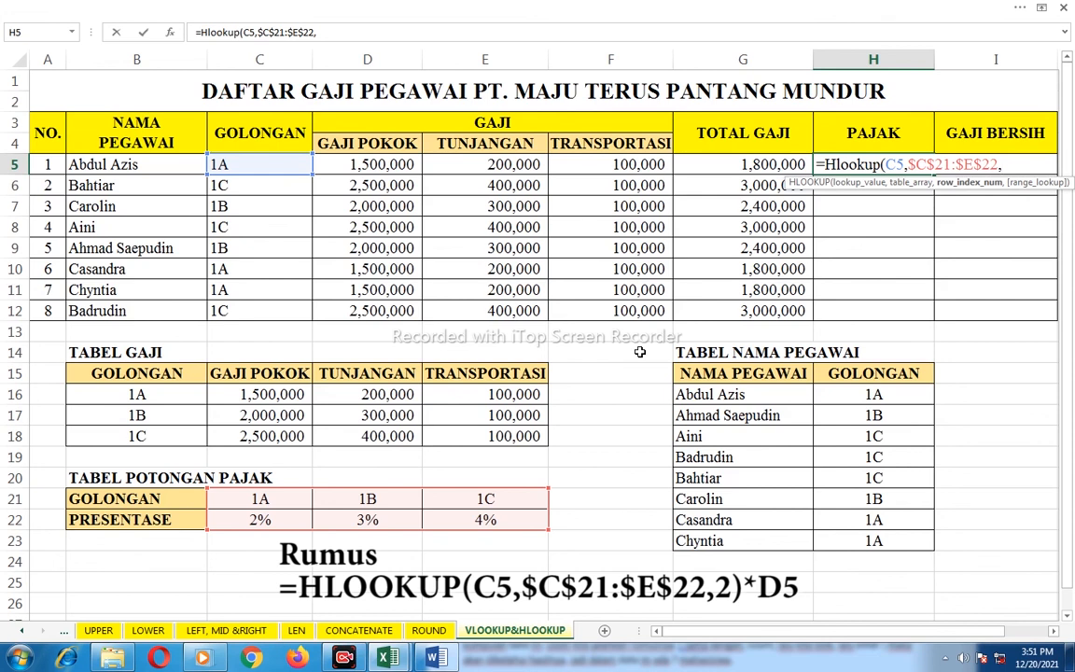
type("2)")
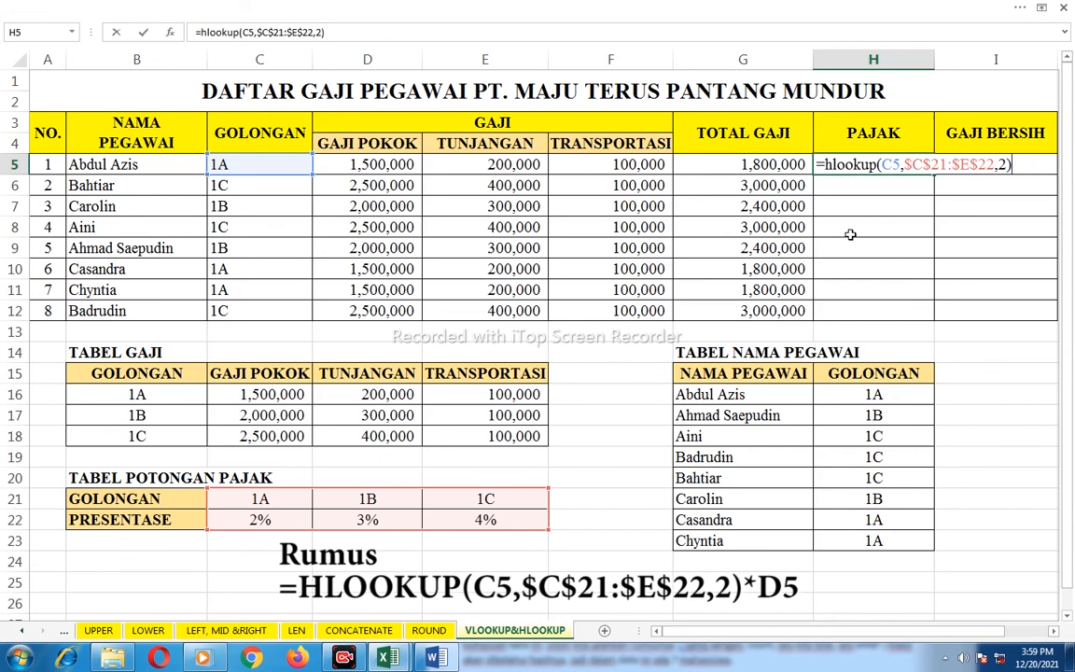
type("*")
left_click(376, 163)
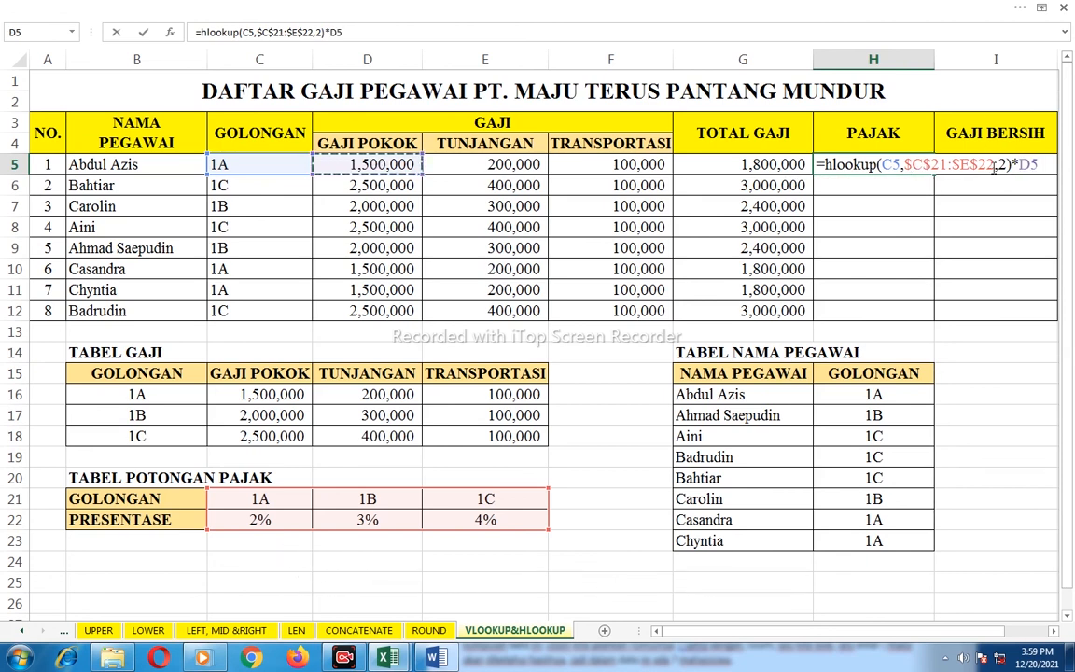
key("Return")
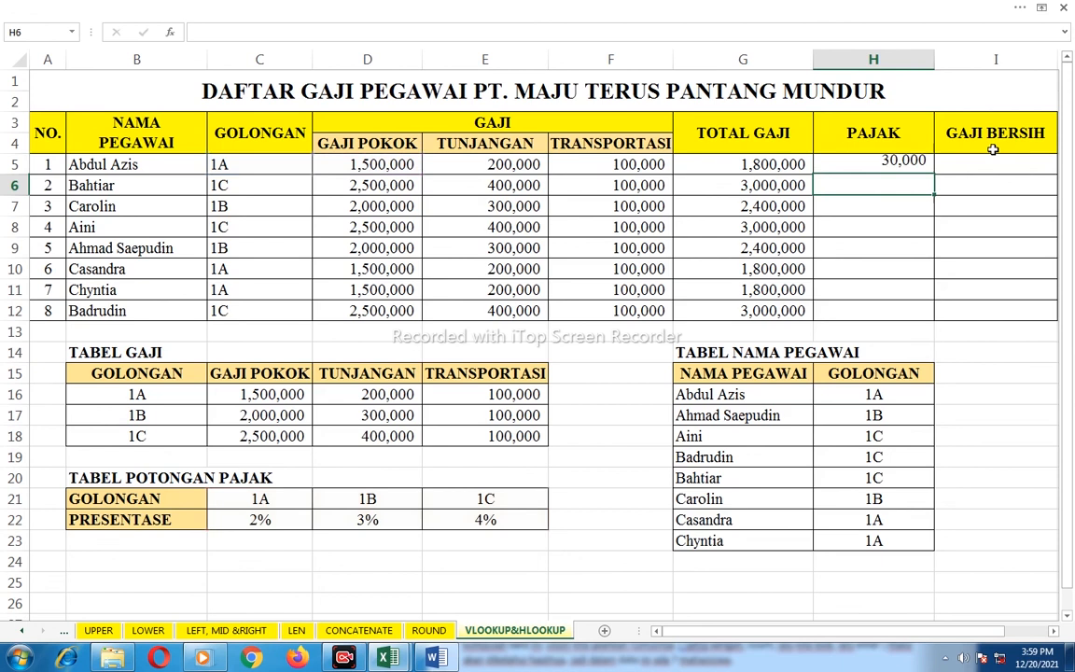
Step: Copy the PAJAK formula from H5 down through row 12
left_click(894, 166)
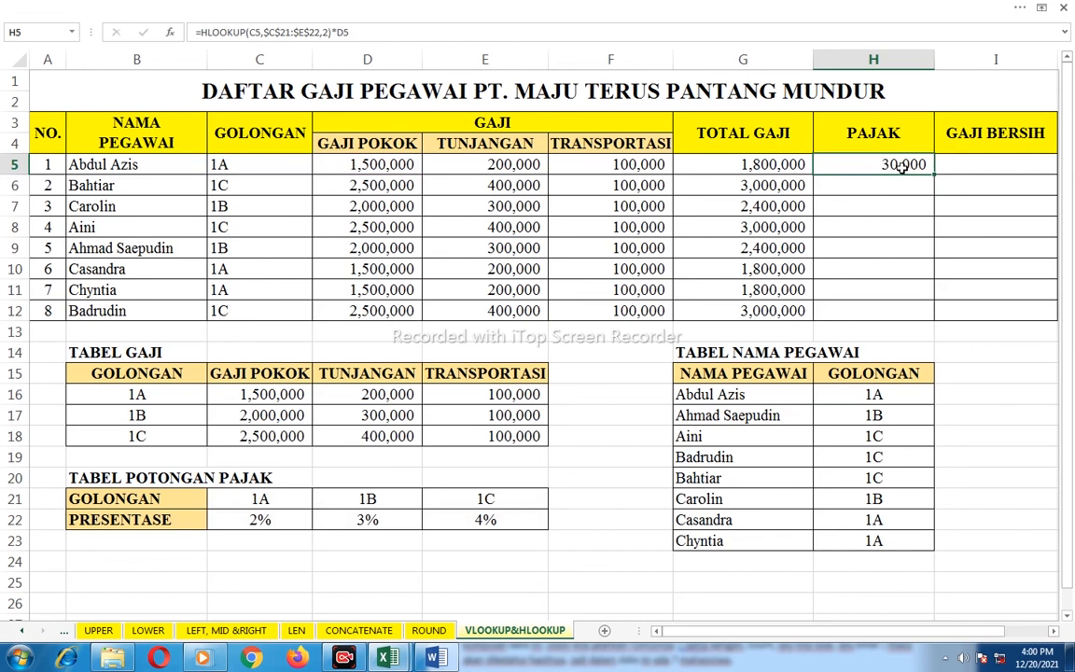
left_click_drag(931, 172, 942, 319)
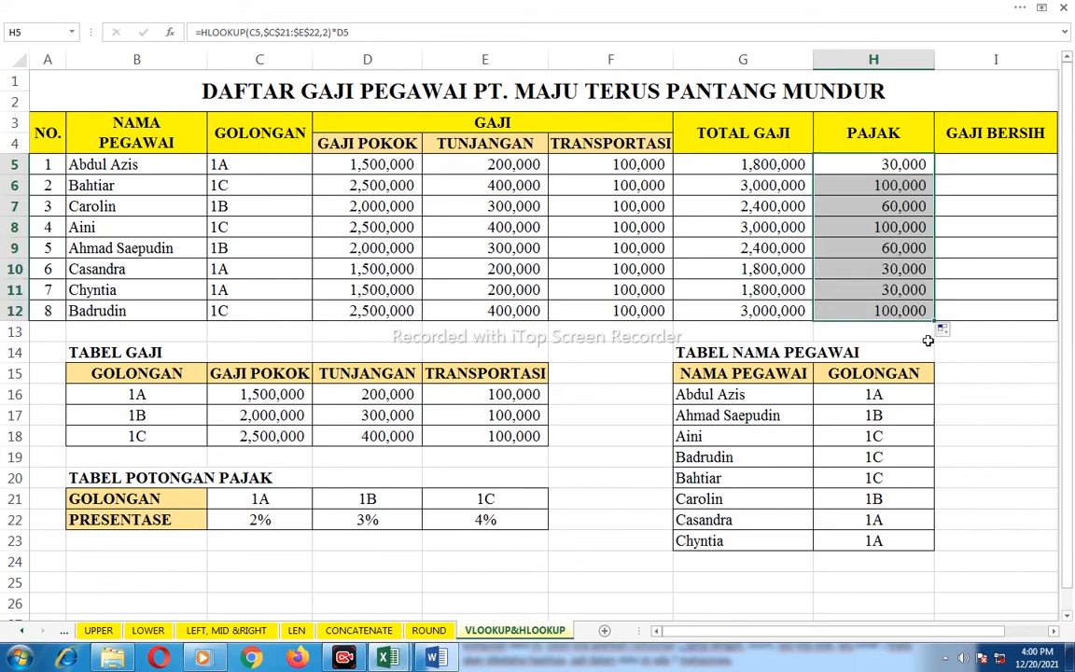
left_click(877, 206)
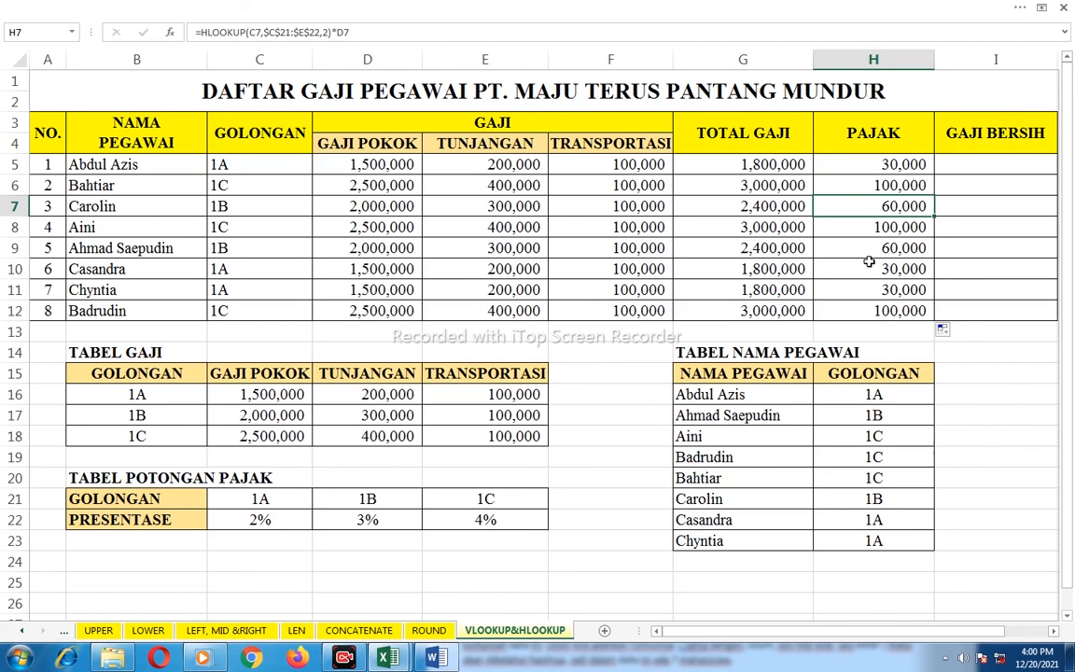
Step: Calculate the first employee's GAJI BERSIH by entering =SUM(G5-H5) in I5
left_click(979, 164)
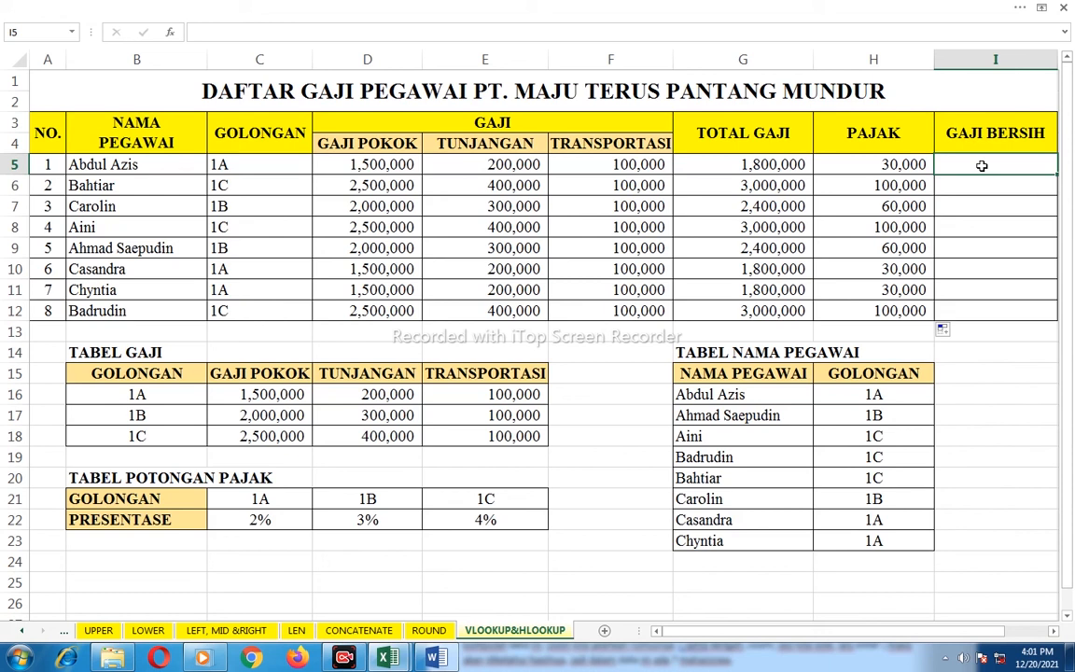
type("=")
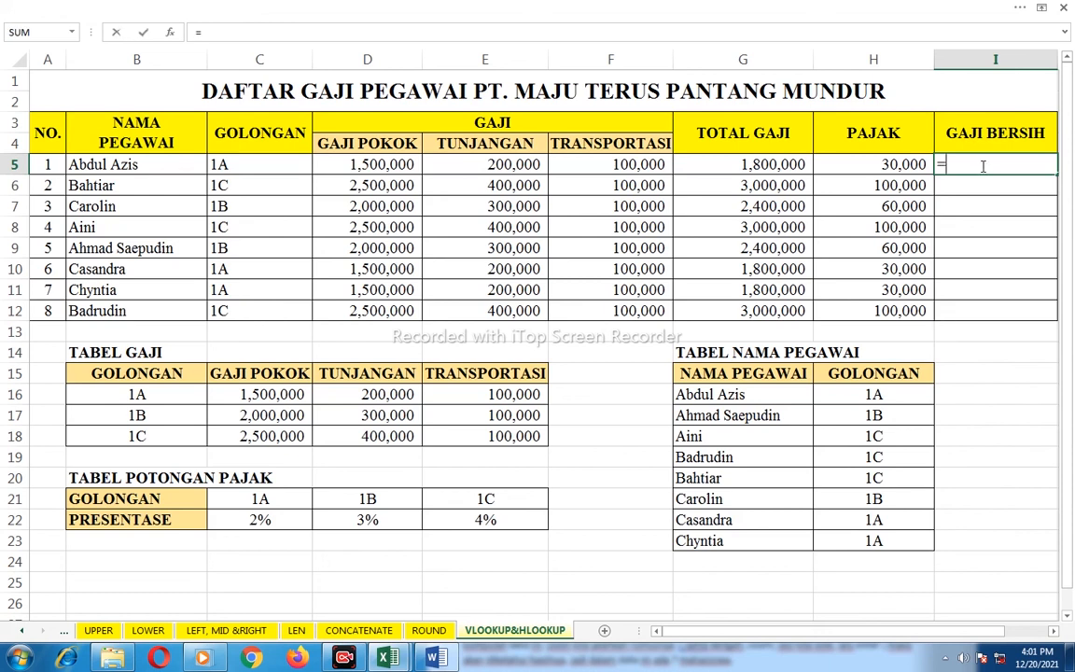
type("sum")
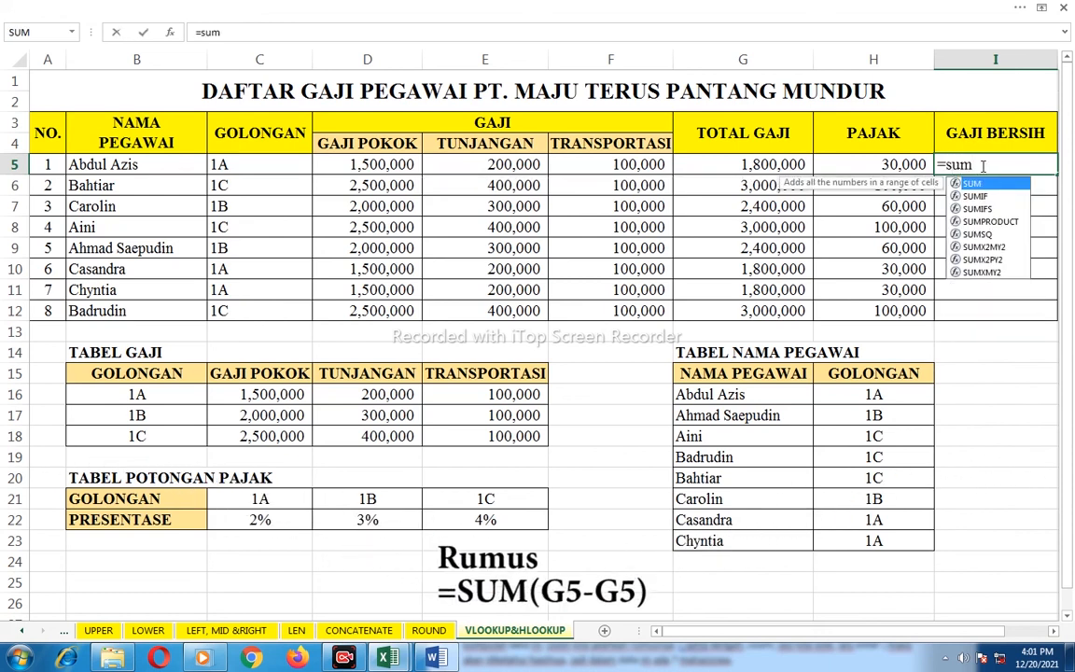
type("(")
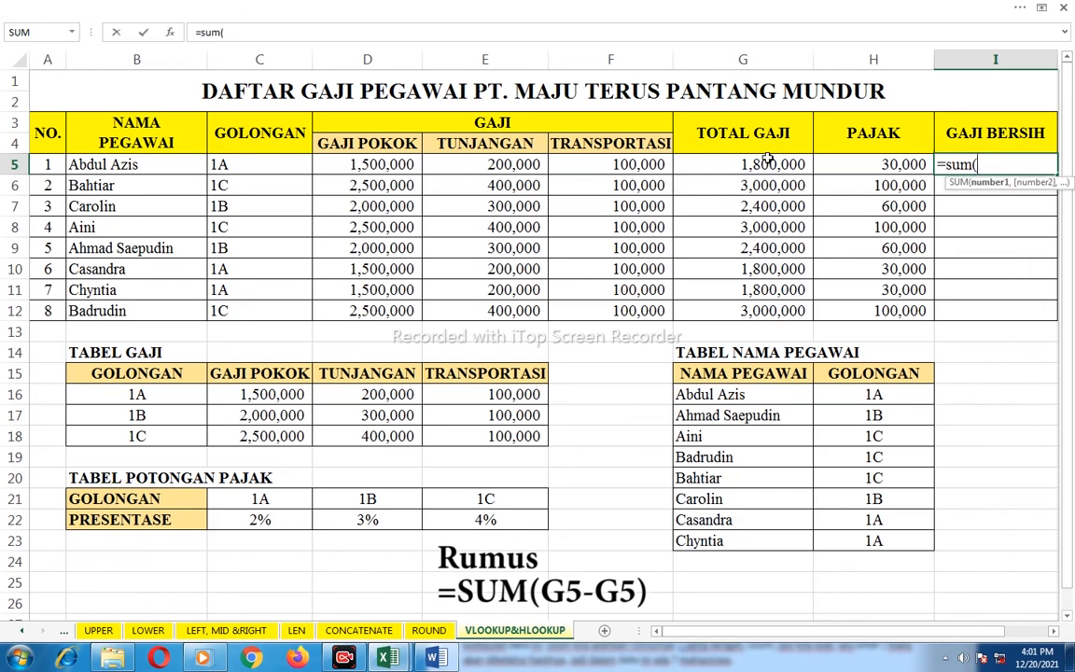
left_click(756, 165)
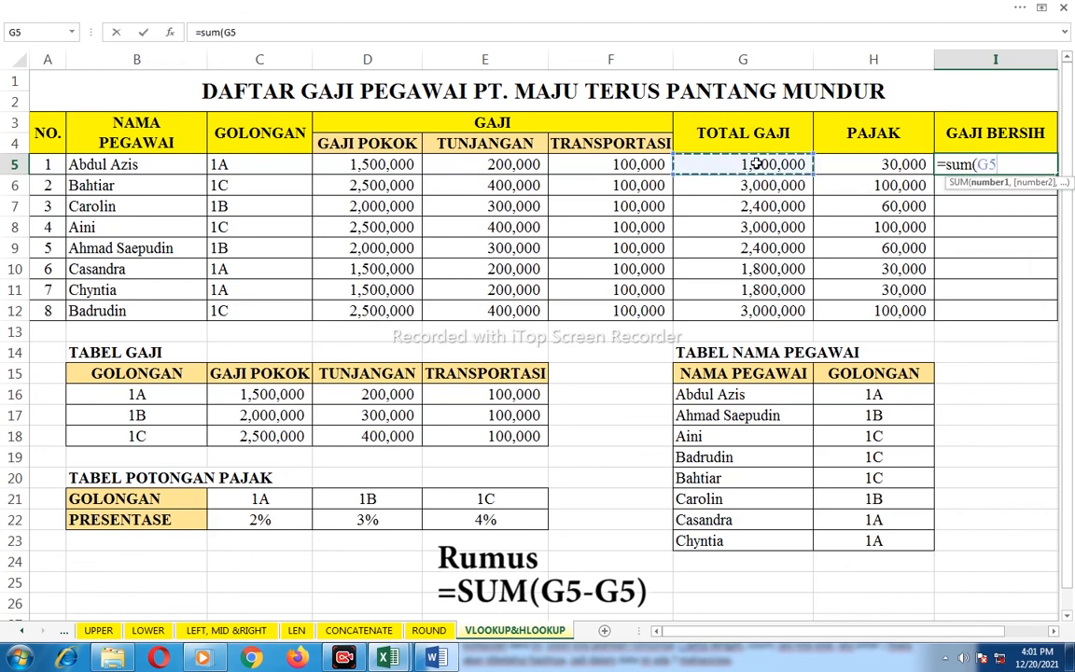
type("-")
left_click(849, 160)
type(")")
key("Return")
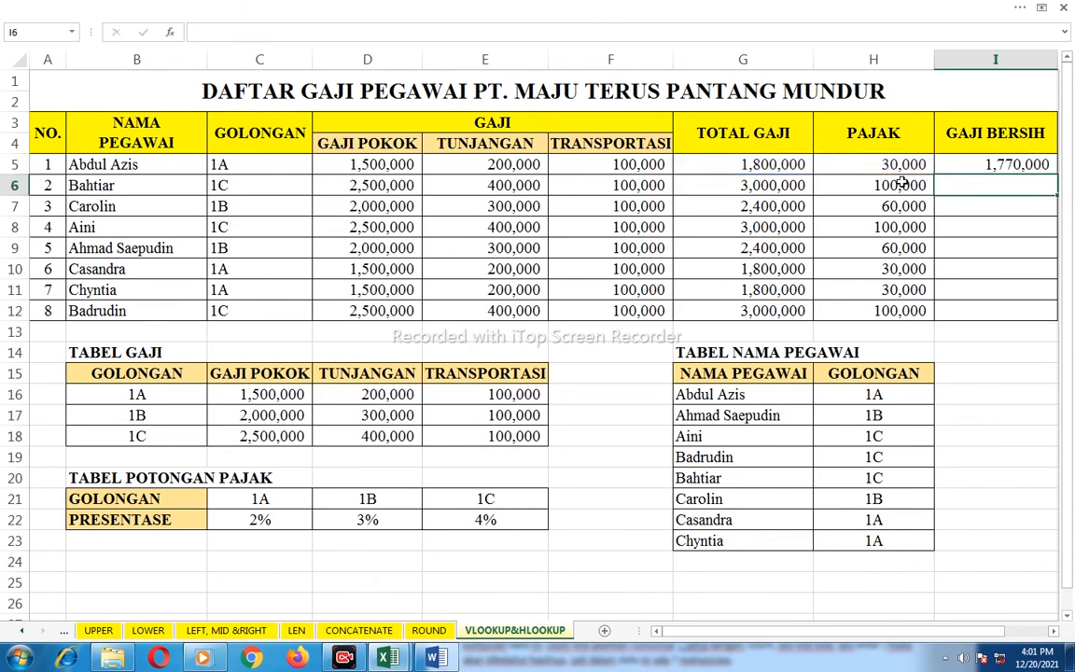
Step: Copy the GAJI BERSIH formula from I5 down through row 12 and deselect the filled range
left_click(1027, 164)
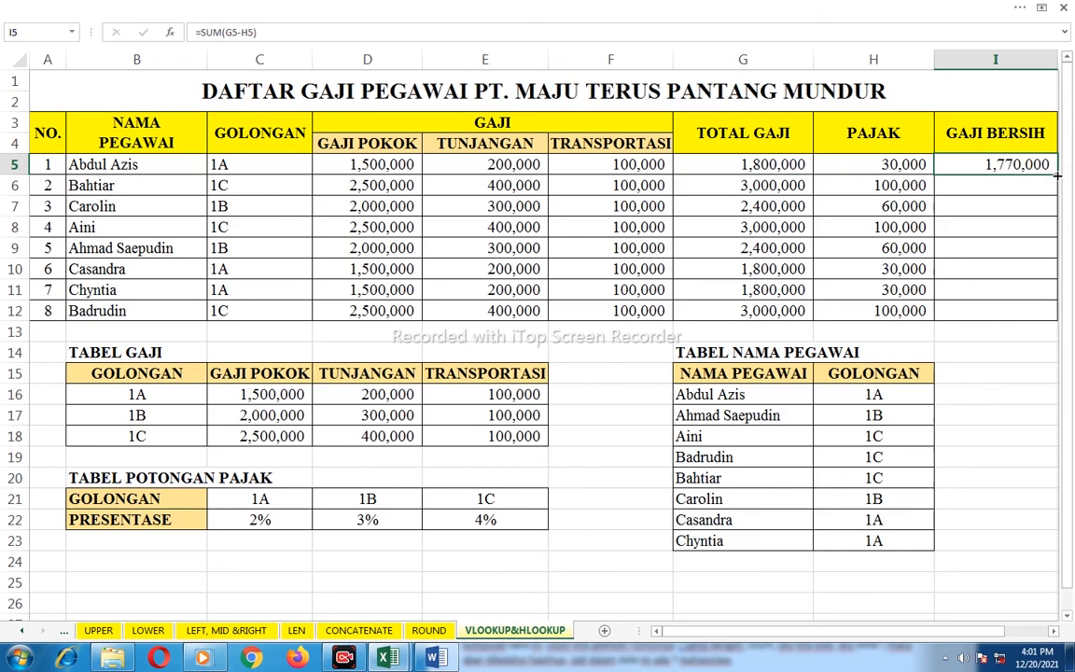
left_click_drag(1057, 175, 1027, 322)
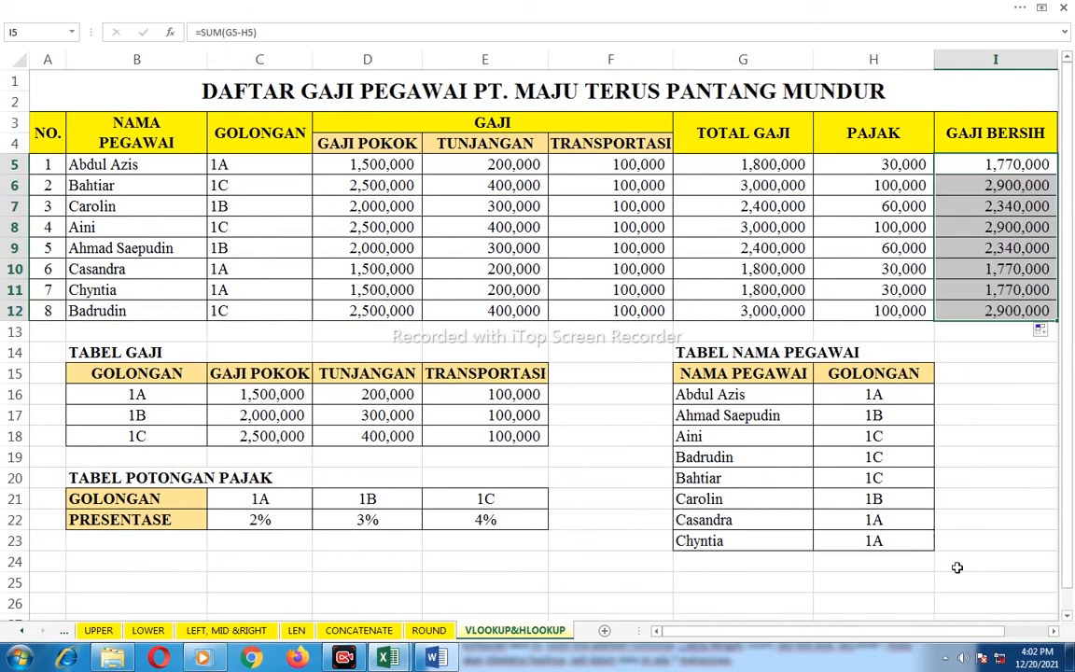
left_click(1005, 434)
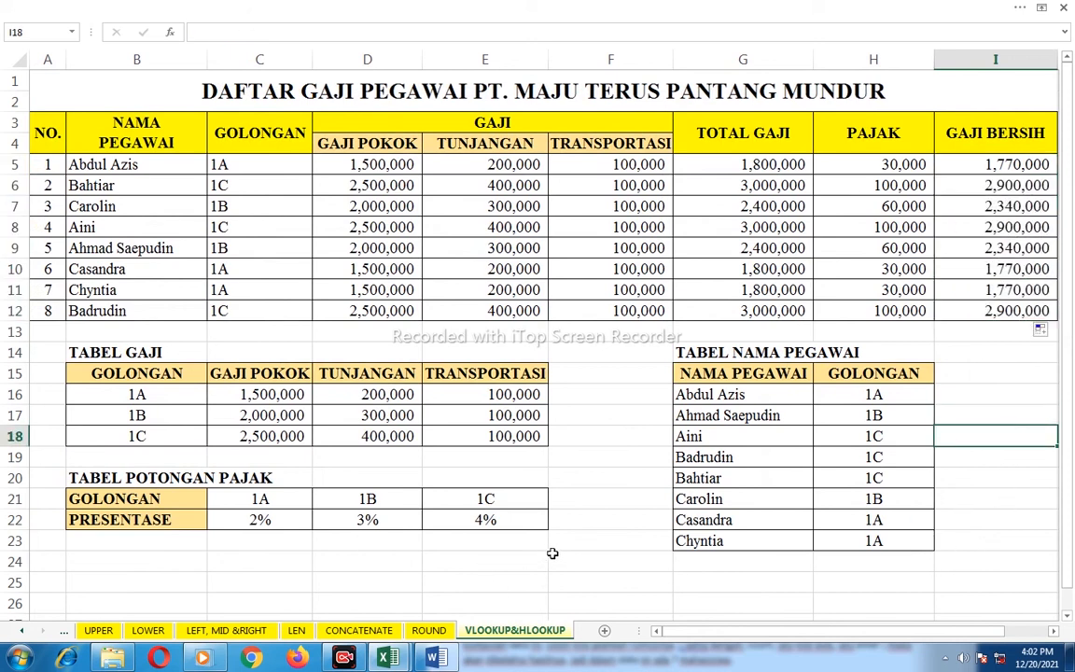
left_click(578, 540)
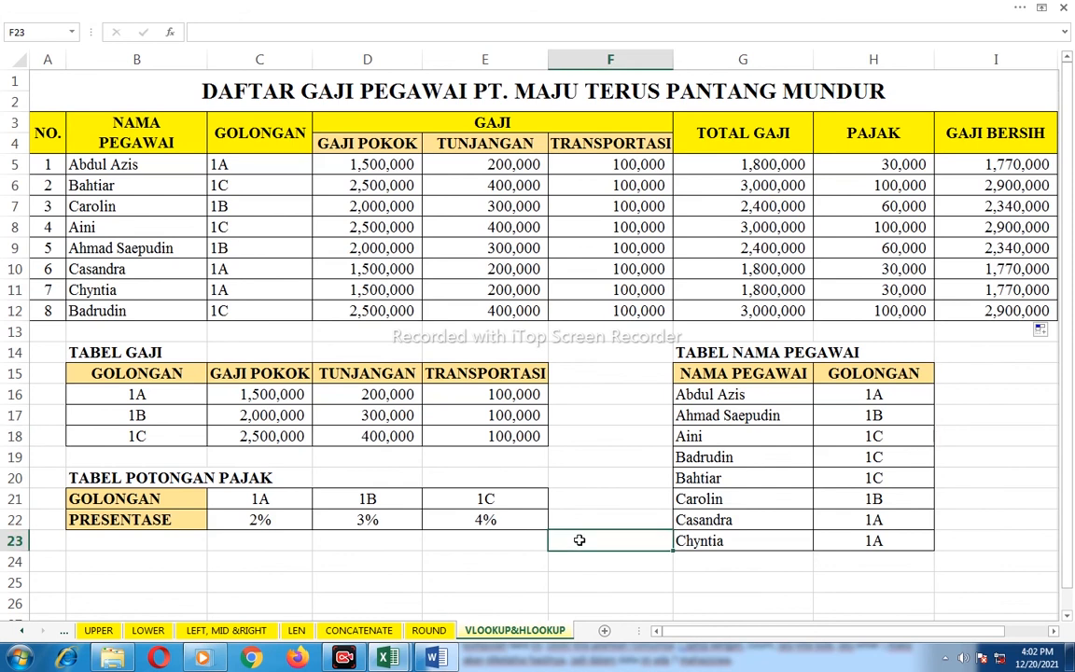